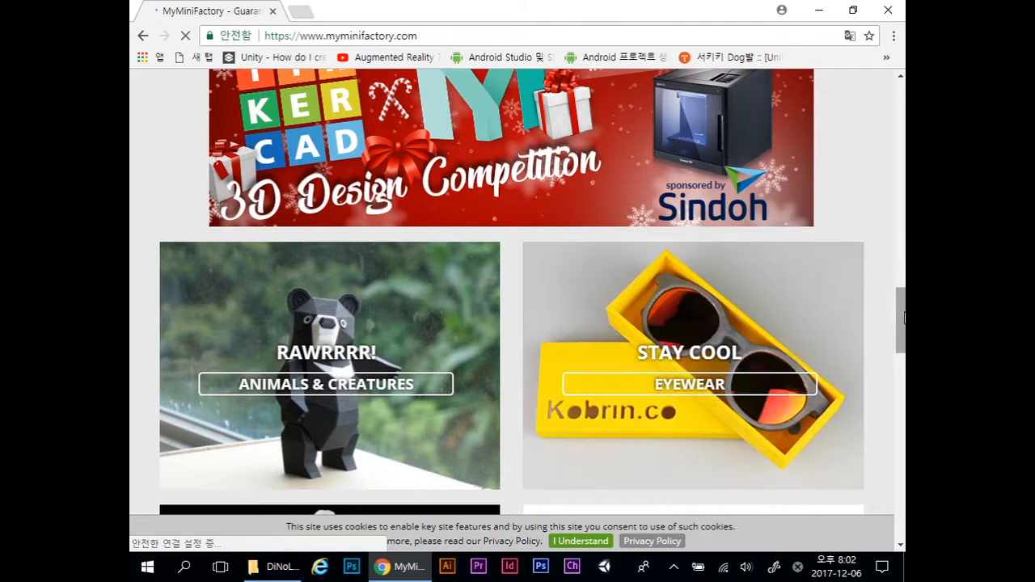
Step: Search MyMiniFactory for "iphone 6"
left_click_drag(902, 321, 886, 97)
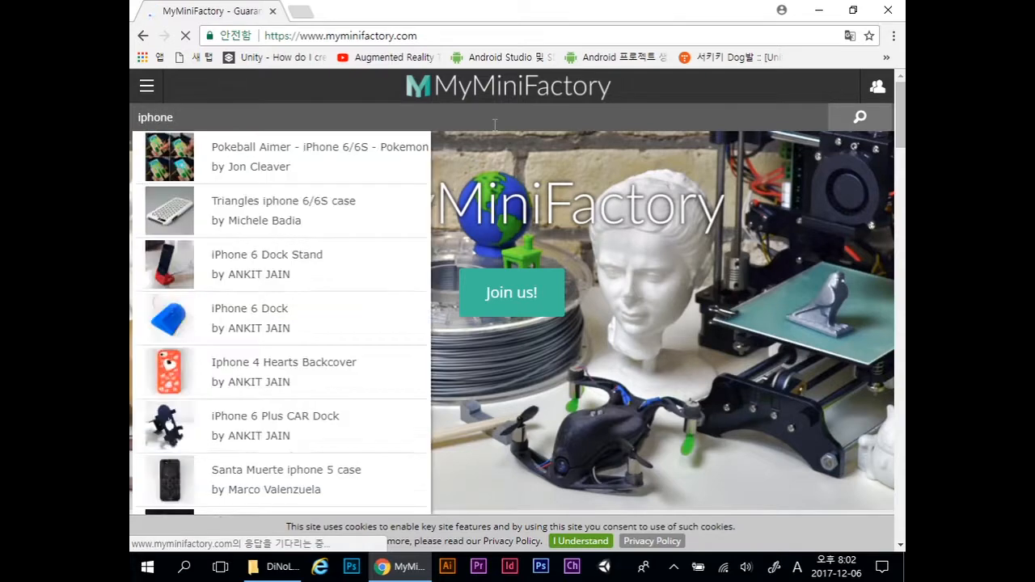
type("6")
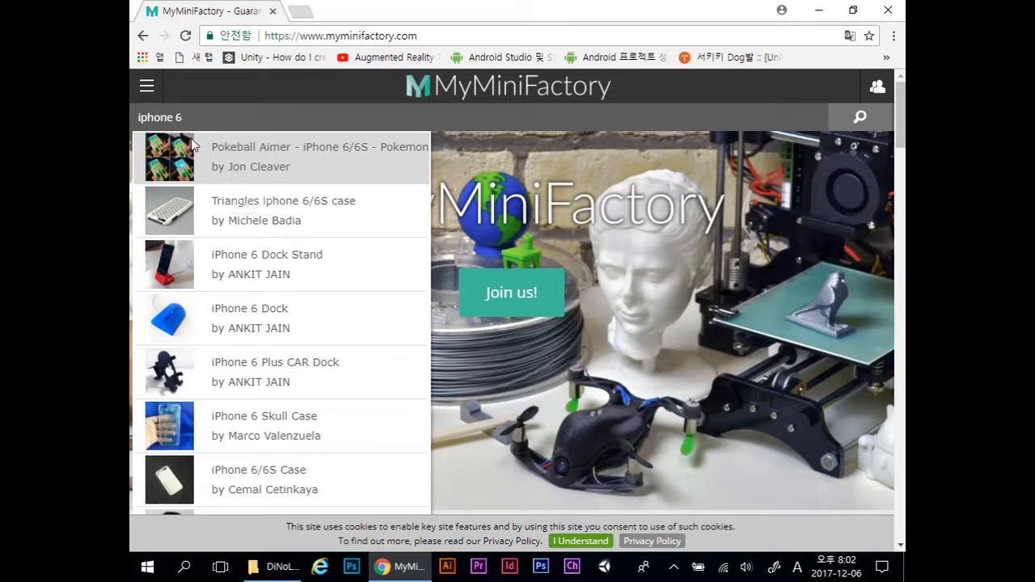
left_click(844, 118)
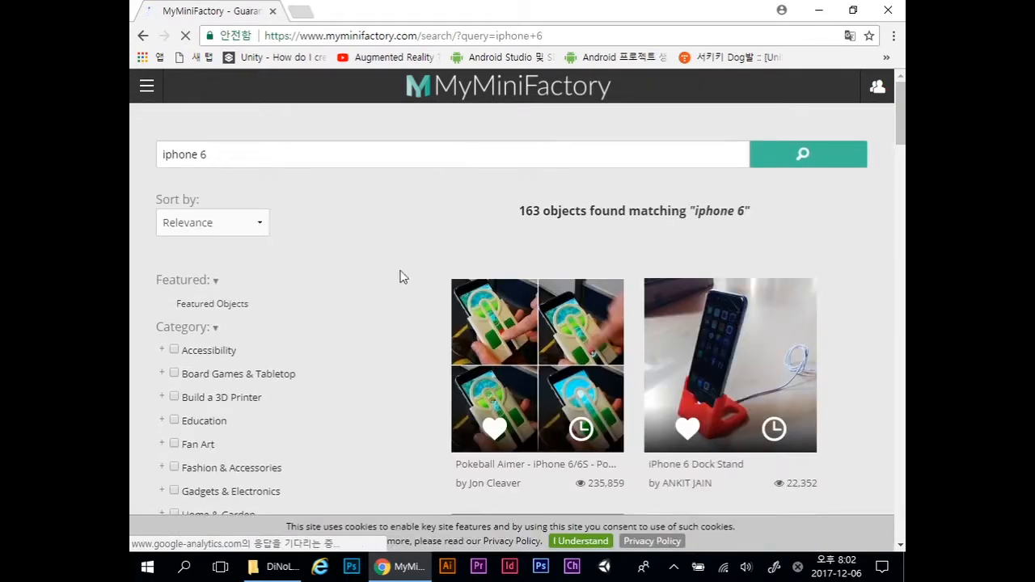
Step: Open the iPhone 6 Dock Stand result and view its object page
scroll(697, 338, "down", 2)
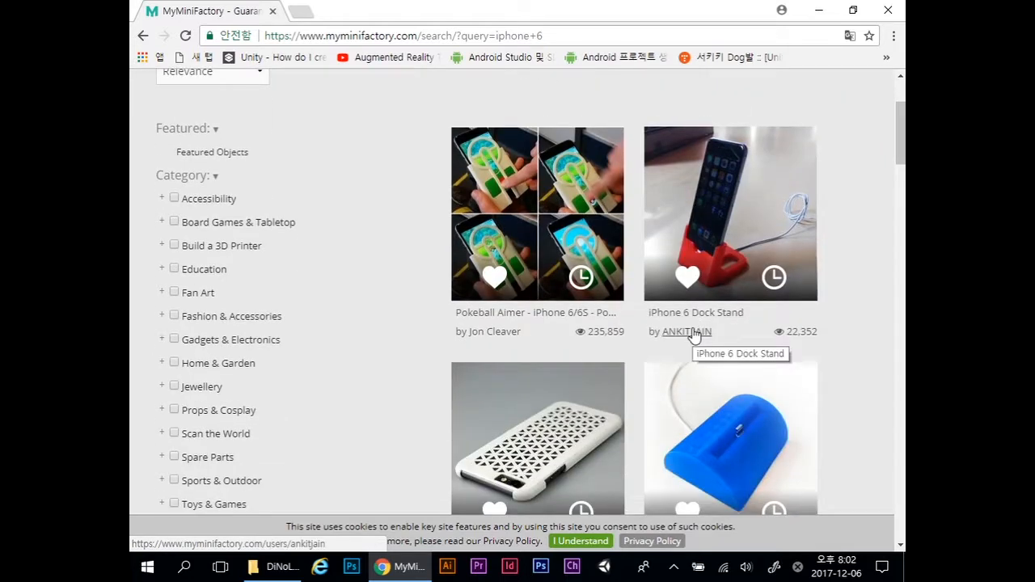
left_click(714, 240)
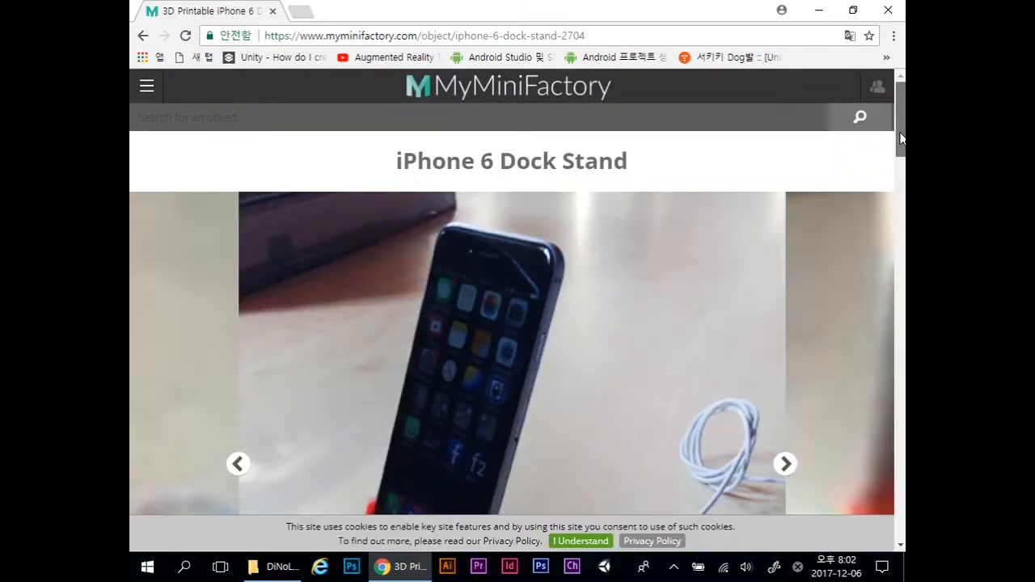
left_click_drag(900, 139, 900, 180)
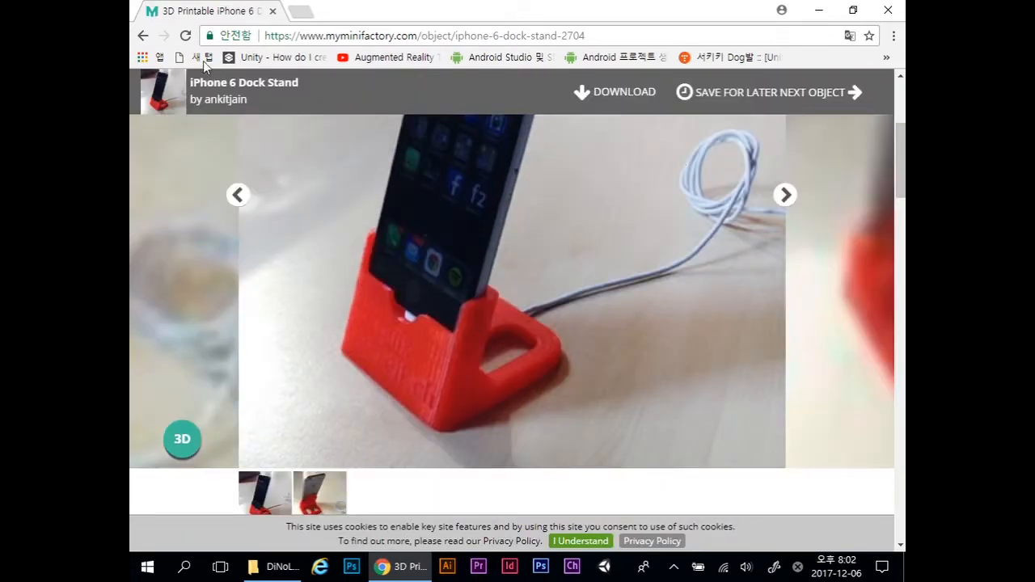
Step: Return to the "iphone 6" search results and browse the listed models for a suitable phone case
left_click(142, 36)
left_click_drag(903, 122, 904, 230)
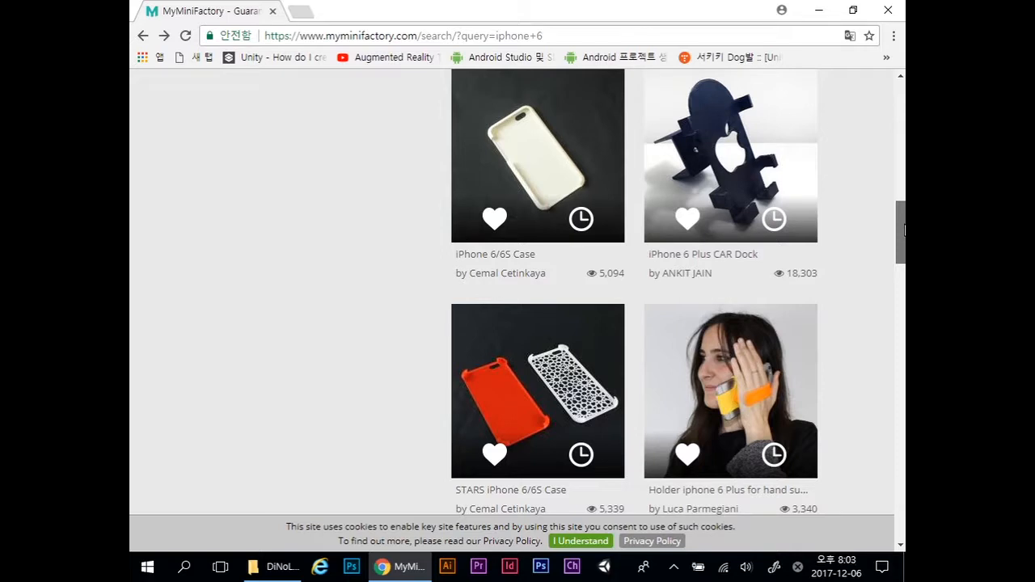
left_click_drag(905, 230, 904, 269)
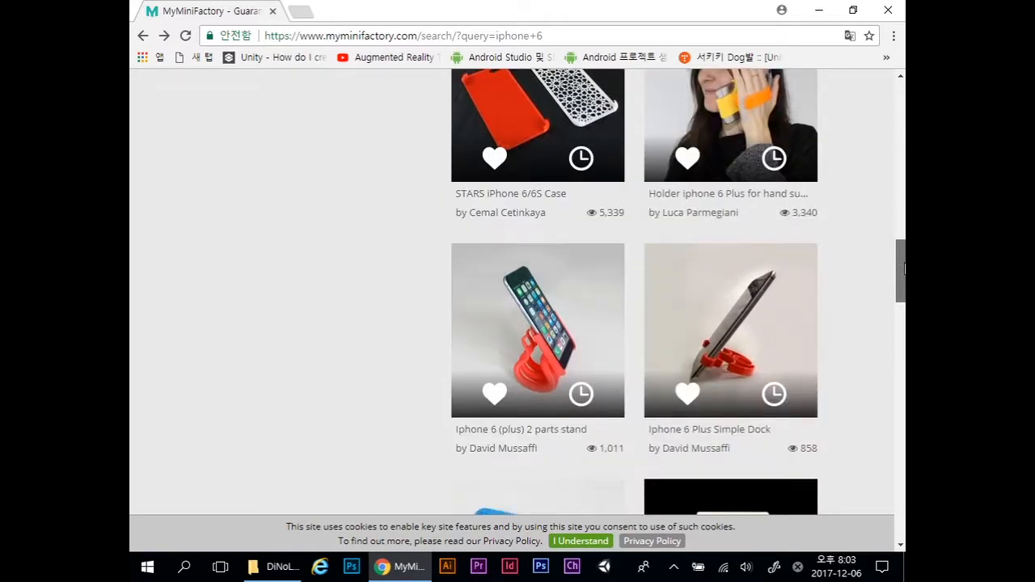
left_click_drag(905, 269, 903, 317)
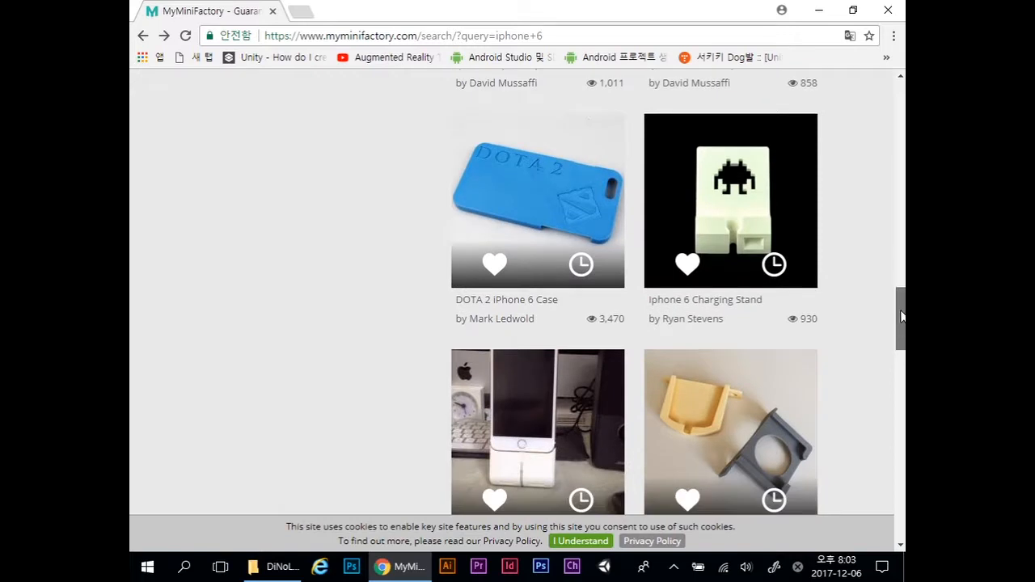
left_click_drag(903, 317, 899, 349)
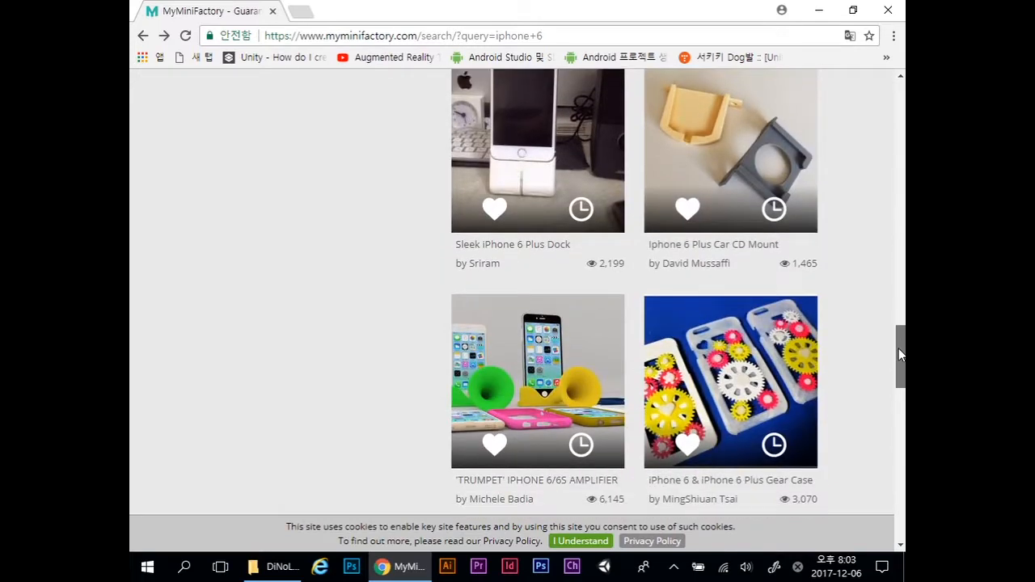
left_click_drag(899, 348, 895, 381)
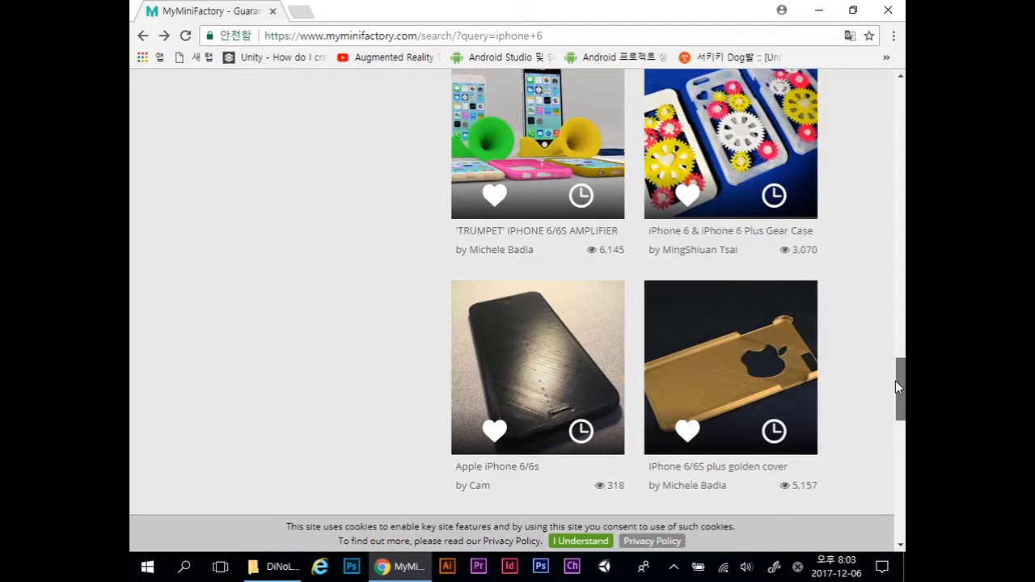
left_click_drag(895, 381, 885, 304)
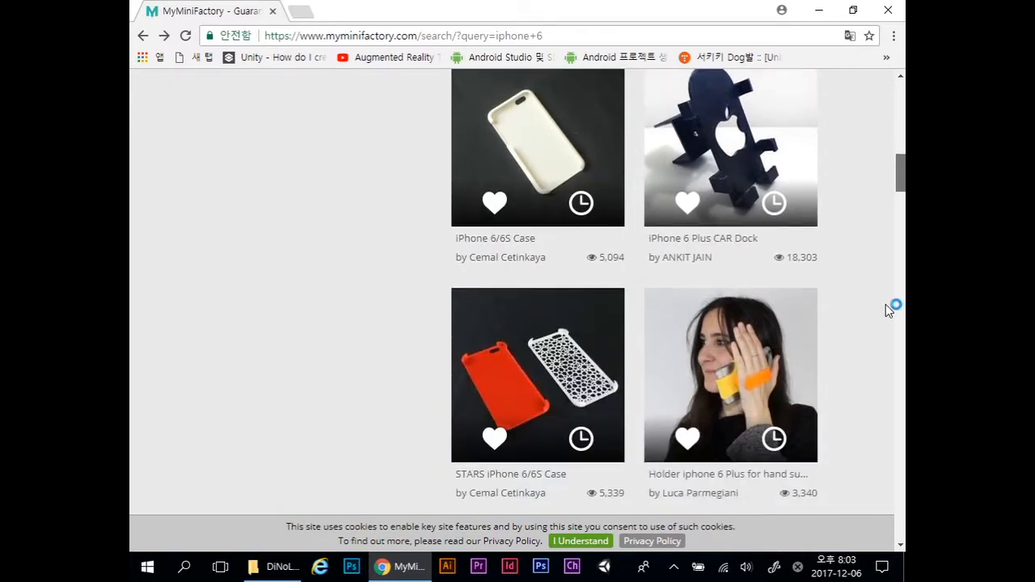
Step: Open the STARS iPhone 6/6S Case page and download its model archive
left_click(537, 369)
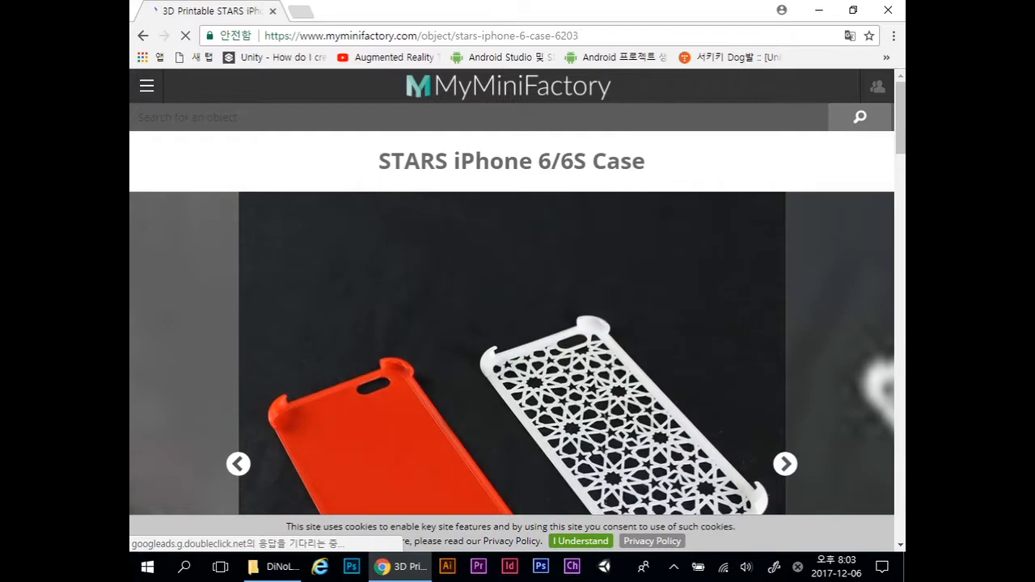
left_click_drag(896, 114, 894, 202)
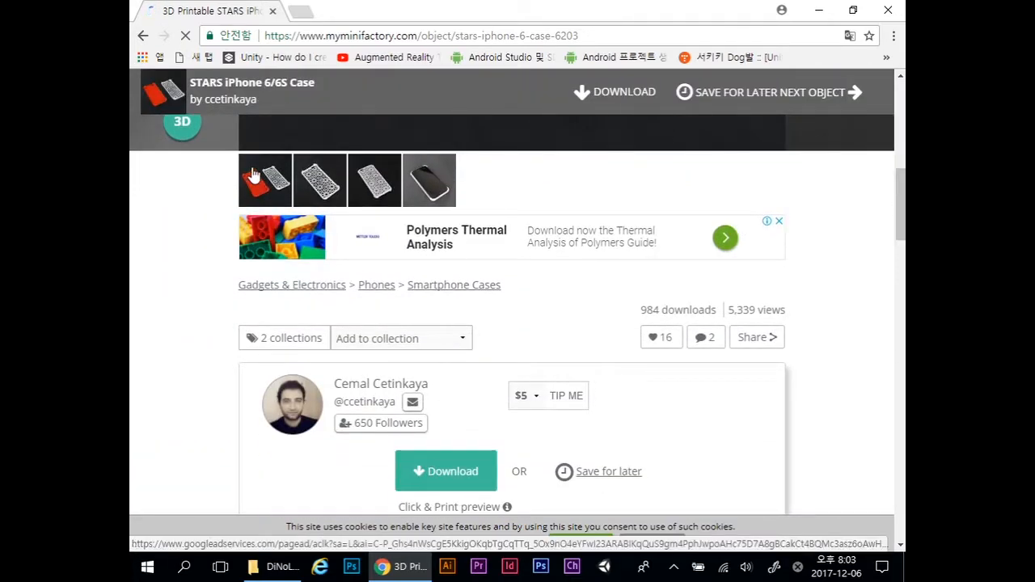
left_click(464, 477)
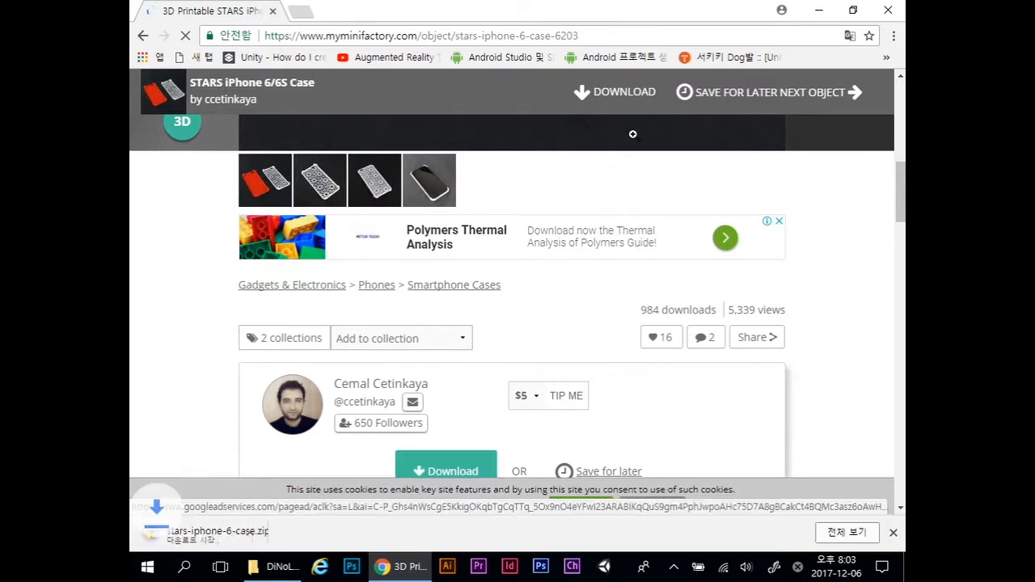
Step: Switch to File Explorer and extract the stars-iphone-6-case archive in Downloads to the default stars-iphone-6-case folder
left_click(282, 570)
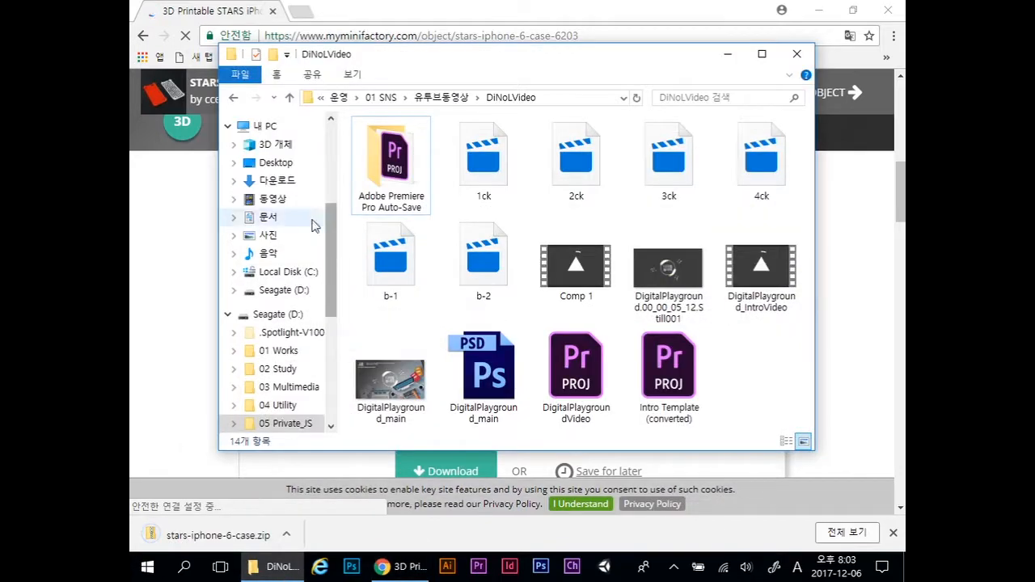
left_click(275, 180)
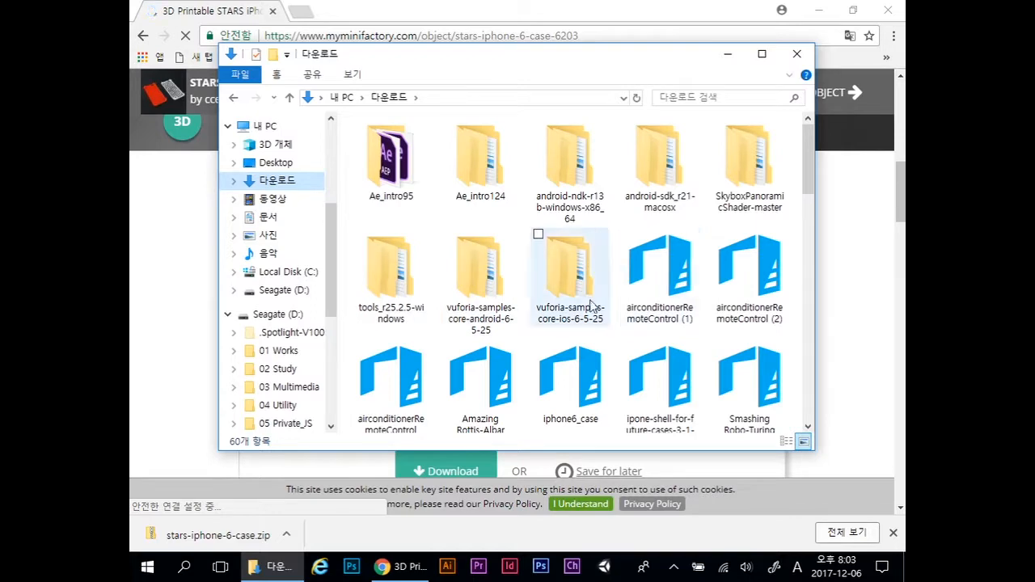
scroll(570, 281, "down", 5)
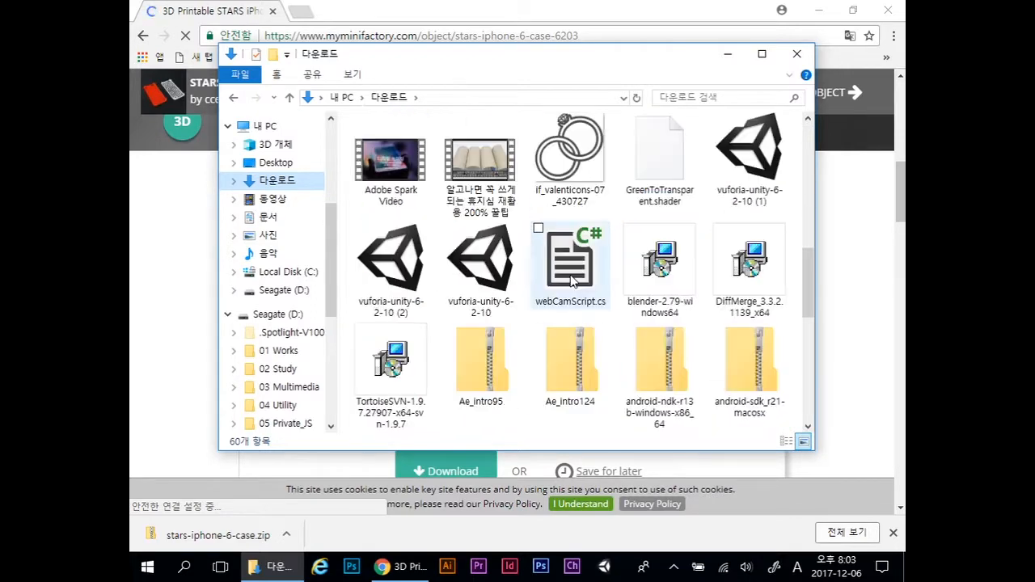
scroll(570, 282, "down", 3)
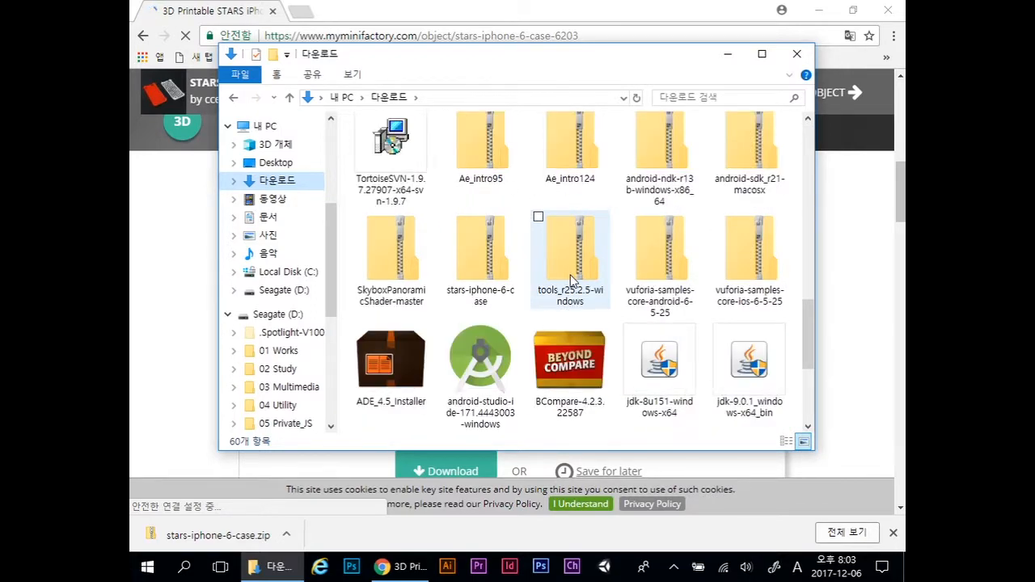
left_click(487, 248)
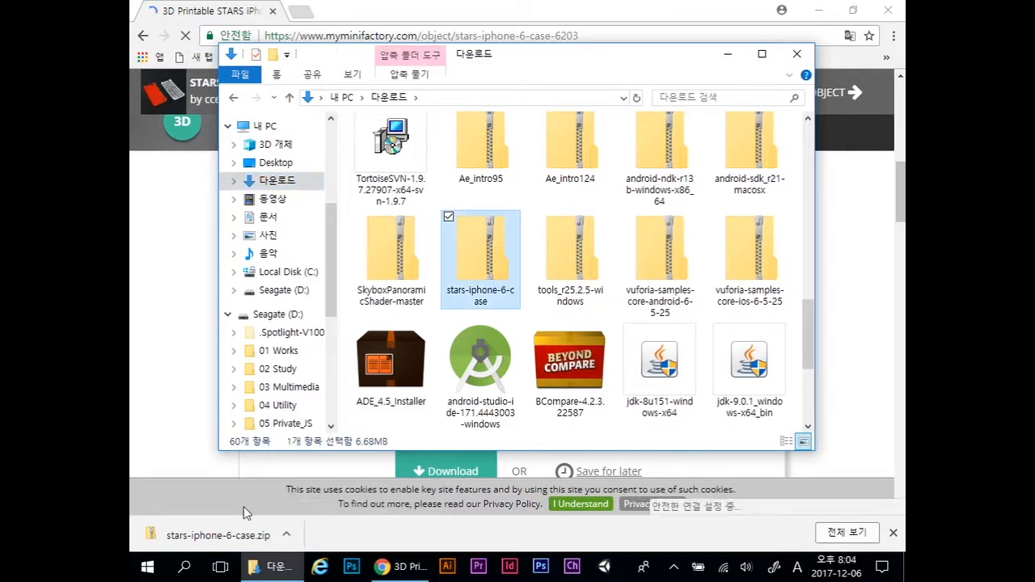
right_click(486, 245)
left_click(414, 191)
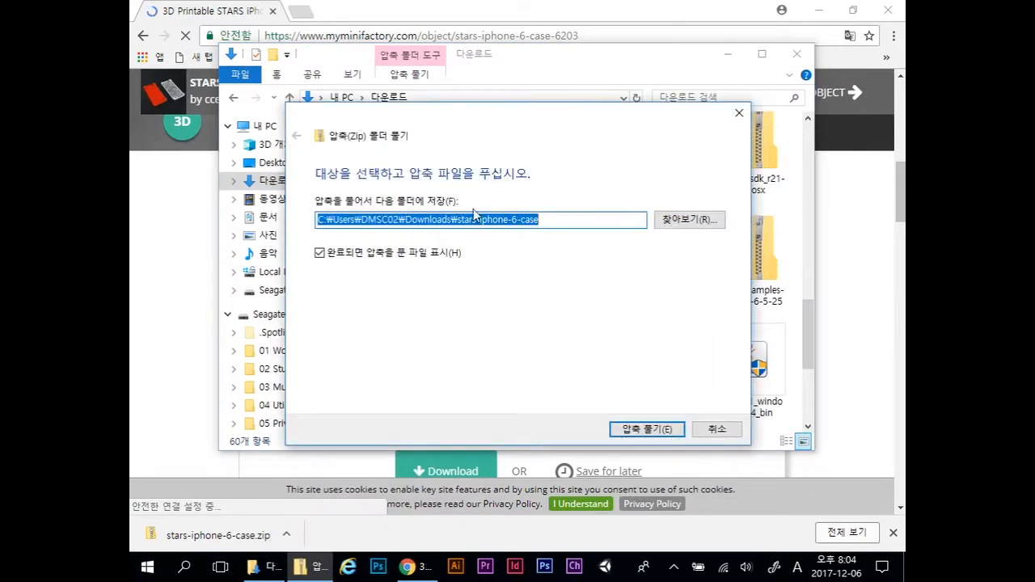
left_click(632, 428)
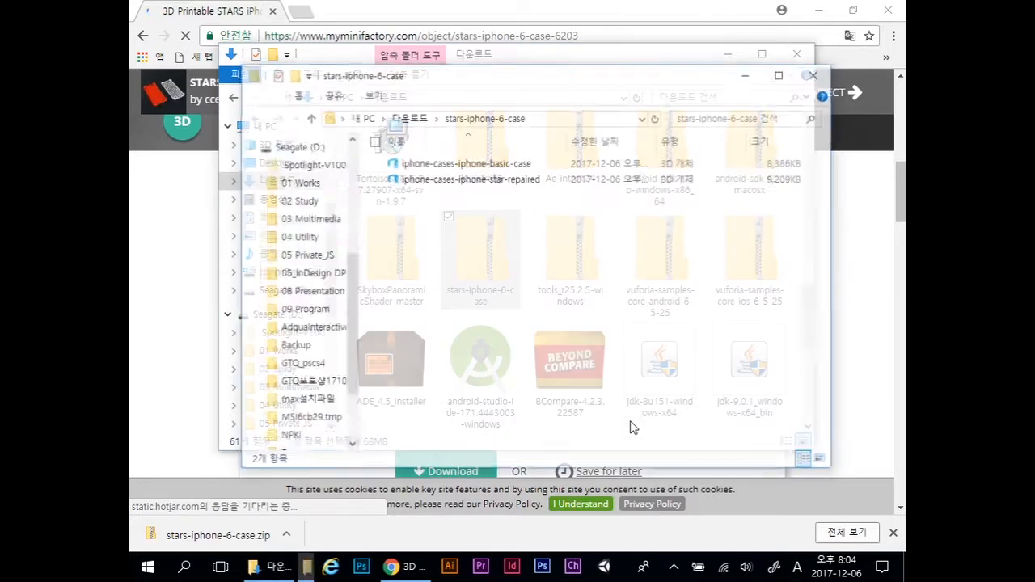
Step: Close the Downloads window and select the iphone-cases-iphone-basic-case file in the extracted folder
left_click(796, 53)
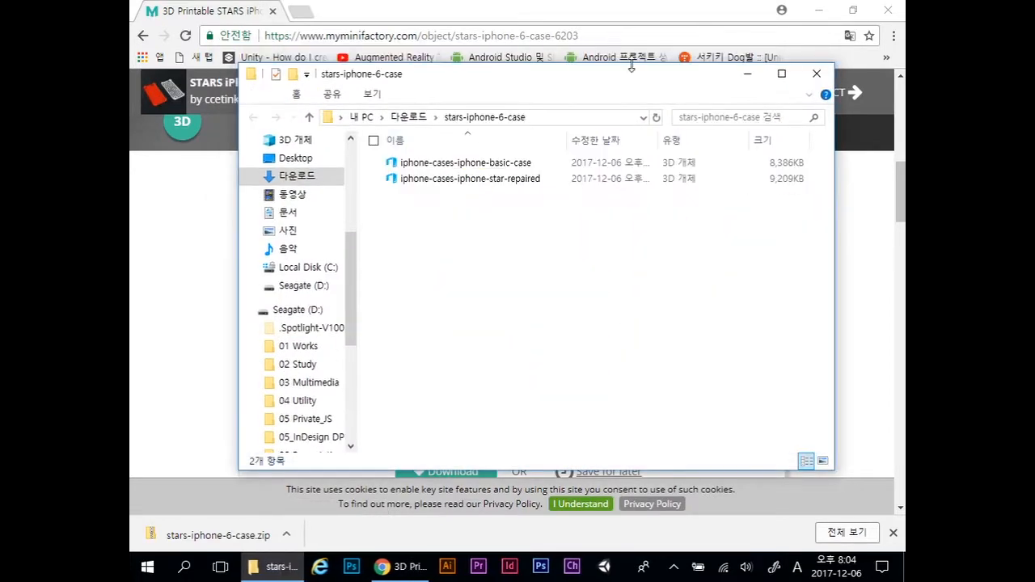
left_click(487, 164)
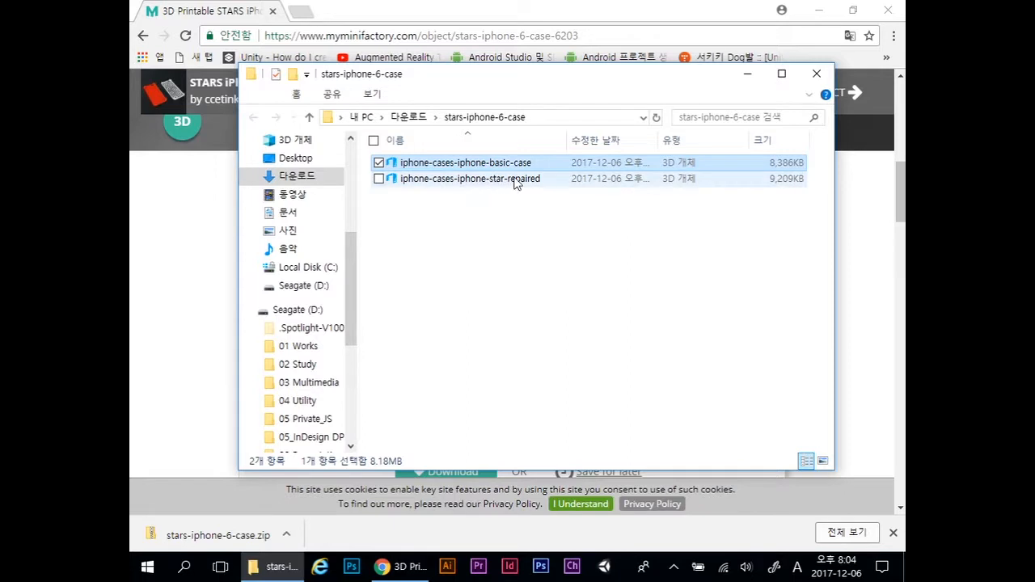
left_click_drag(525, 75, 452, 71)
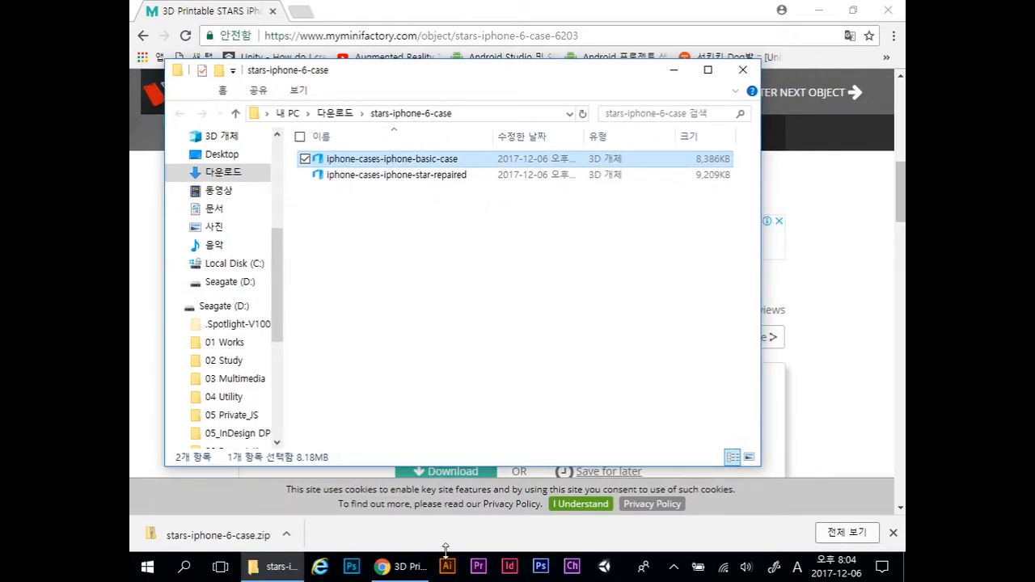
Step: Switch back to Chrome, search Google for "틴커캐드" in a new tab, and open the Tinkercad website
left_click(397, 566)
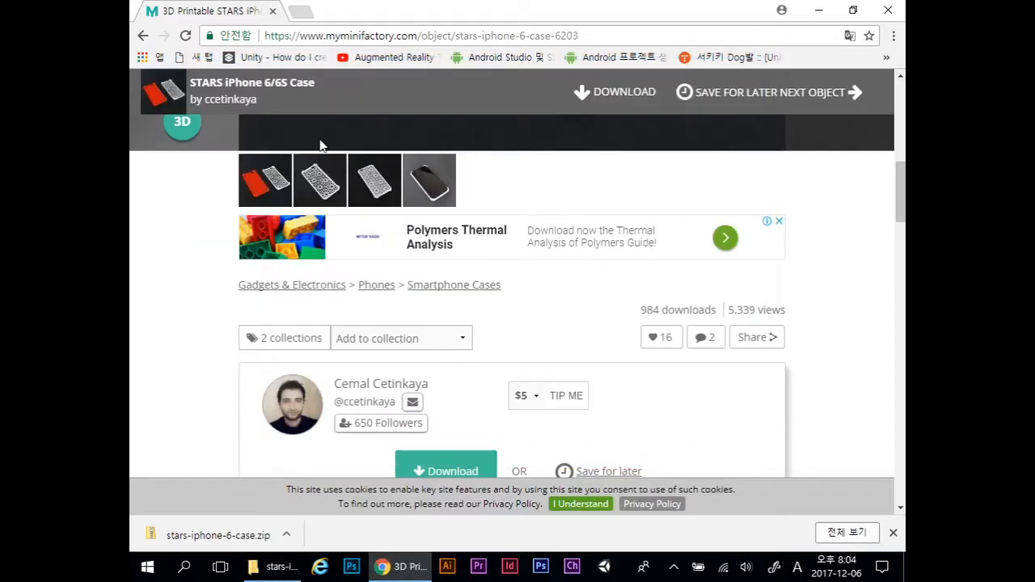
left_click(299, 11)
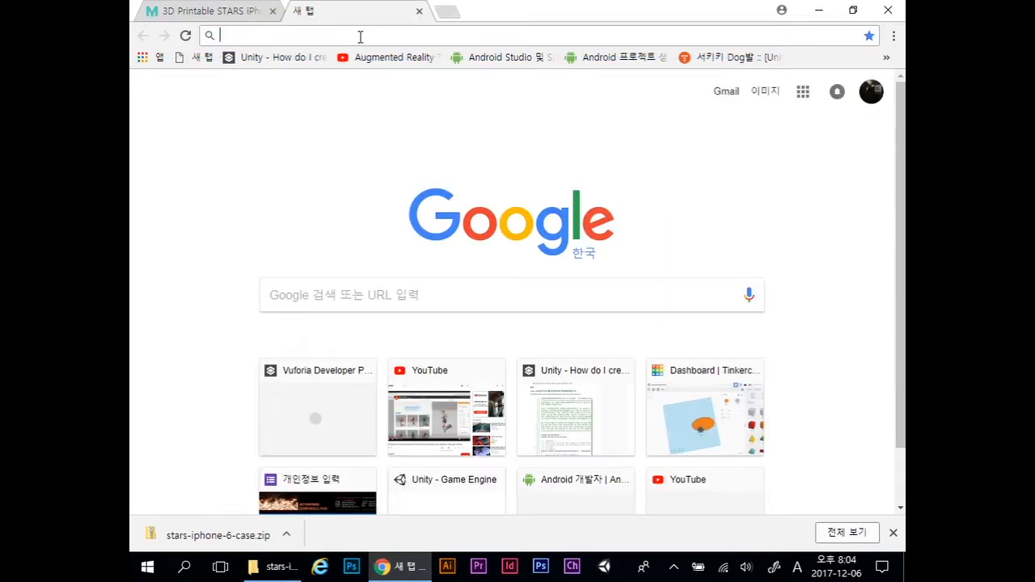
left_click(355, 300)
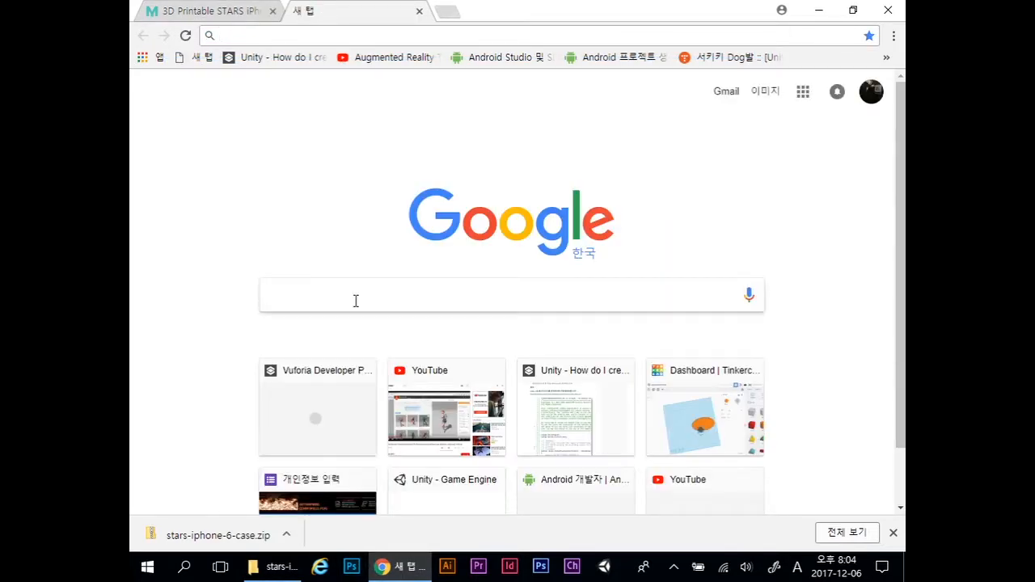
type("틴커")
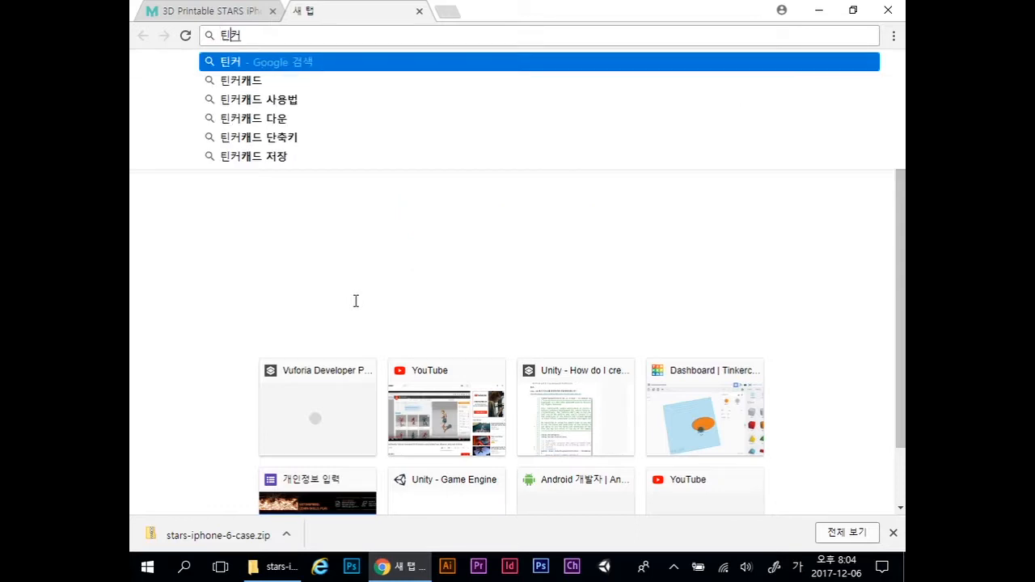
type("캐드")
key("Return")
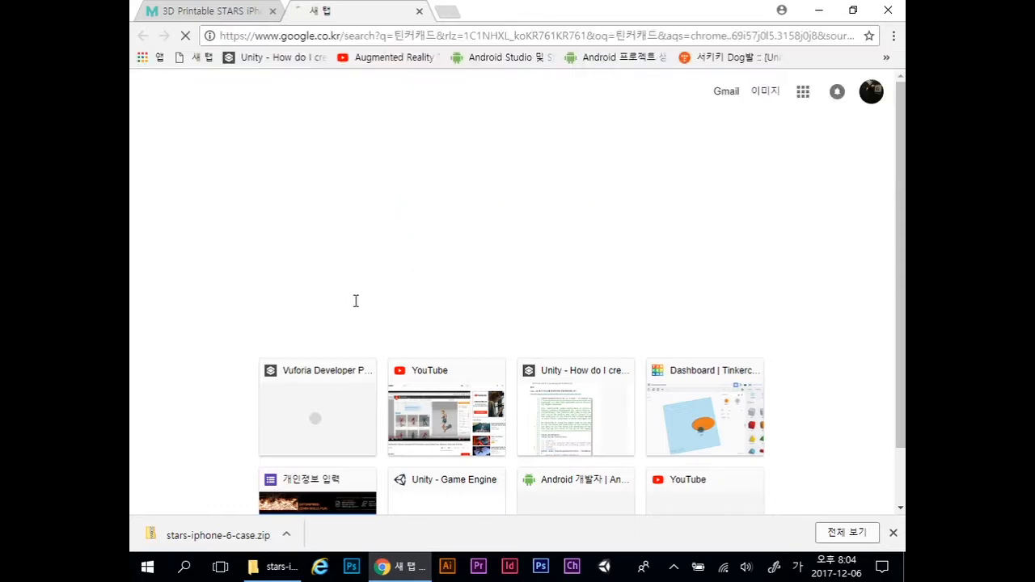
left_click(281, 212)
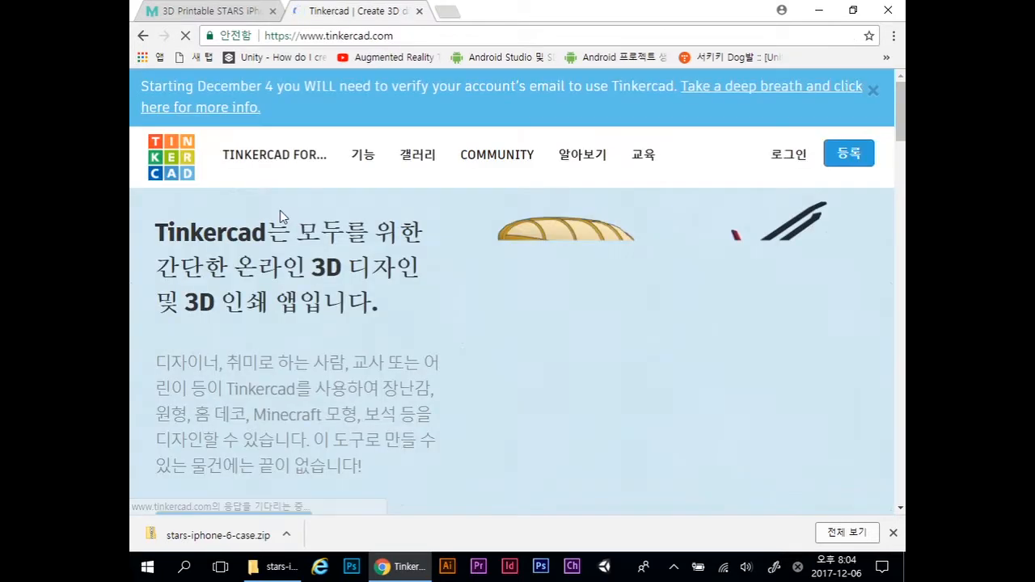
Step: Open the existing-account login through Tinkercad's registration page and submit the account's e-mail address
left_click(858, 157)
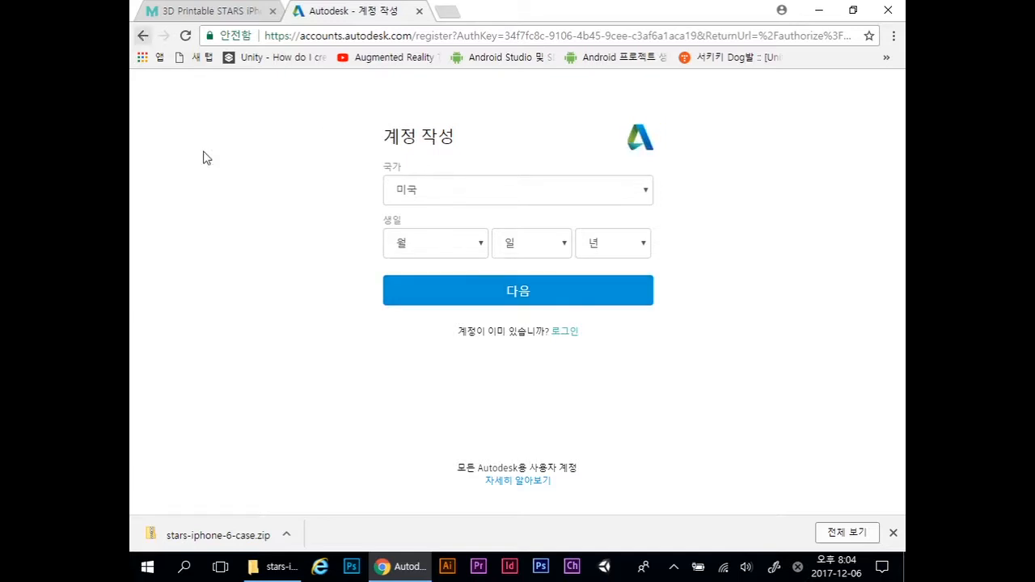
left_click(563, 334)
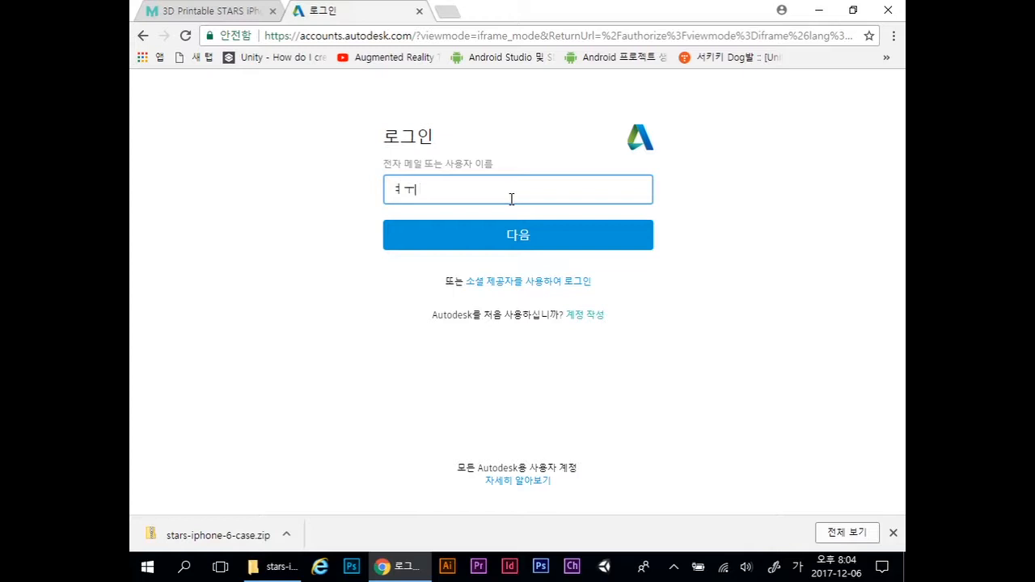
type("uni99")
key("Down")
key("Return")
left_click(524, 232)
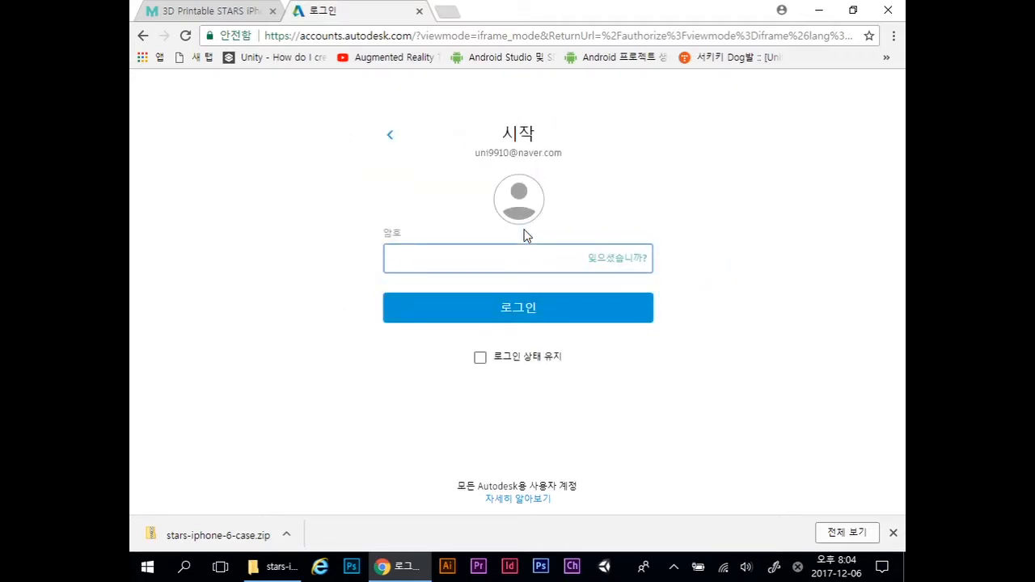
Step: Enter the account password to sign in to Tinkercad, and create a new design
type("•")
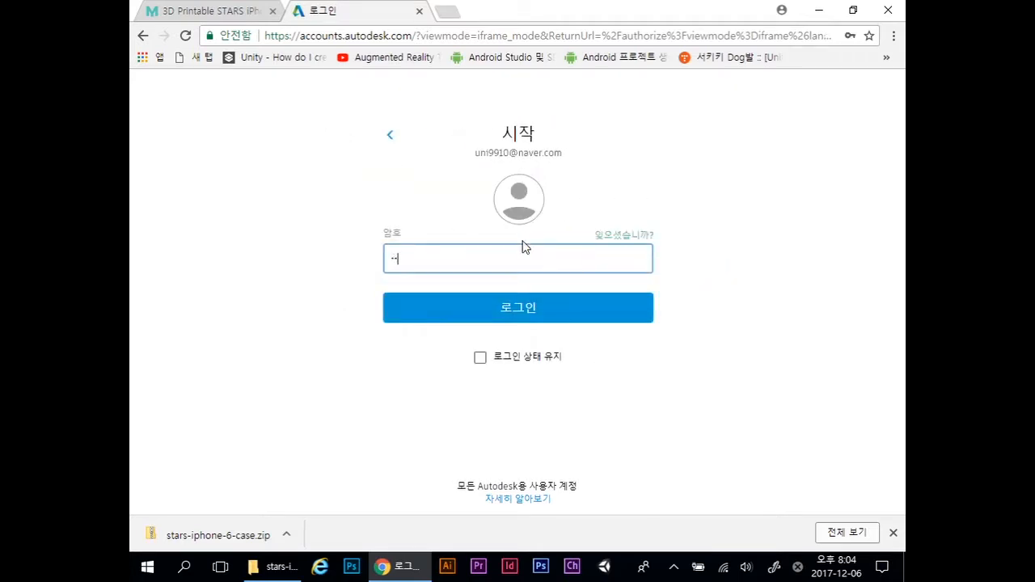
left_click(526, 312)
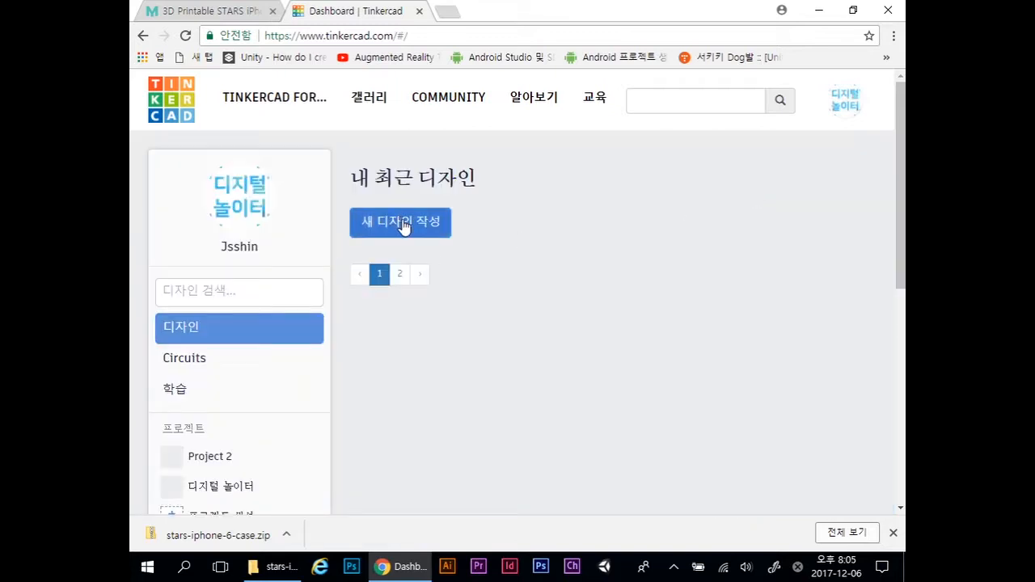
left_click(403, 225)
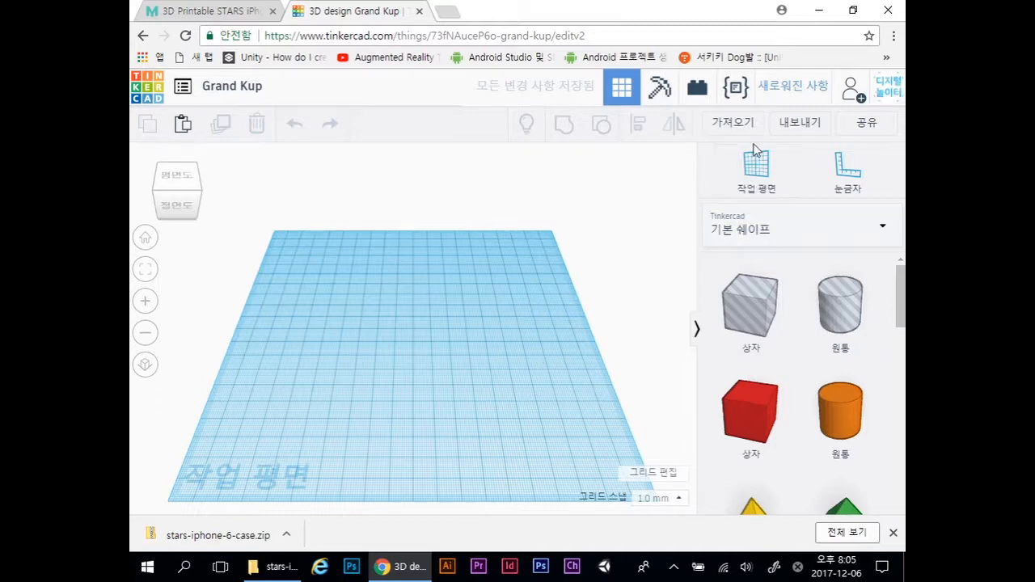
Step: Import iphone-cases-iphone-basic-case from the stars-iphone-6-case folder in Downloads into the design at scale 100
left_click(733, 125)
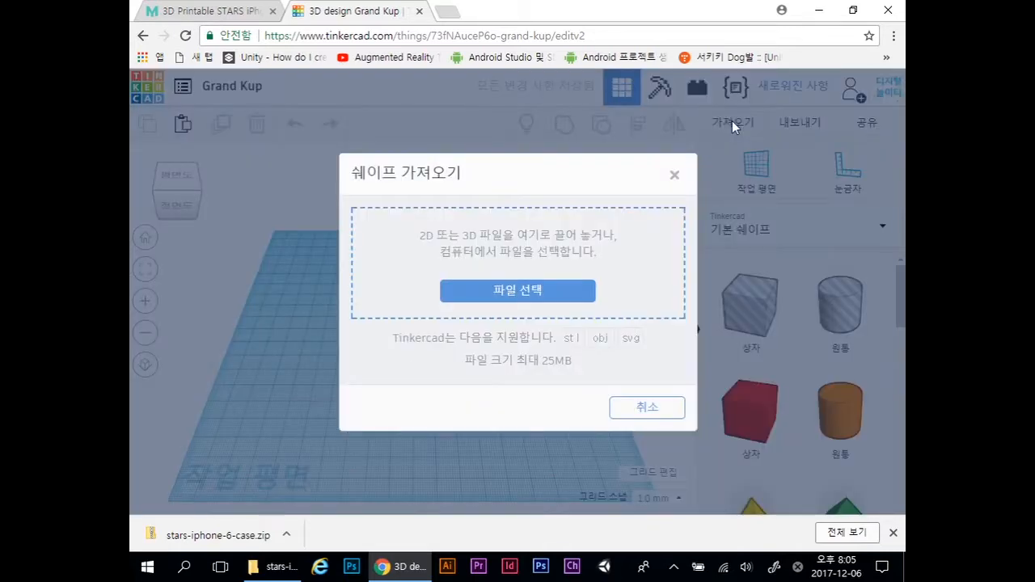
left_click_drag(563, 341, 643, 348)
left_click(528, 292)
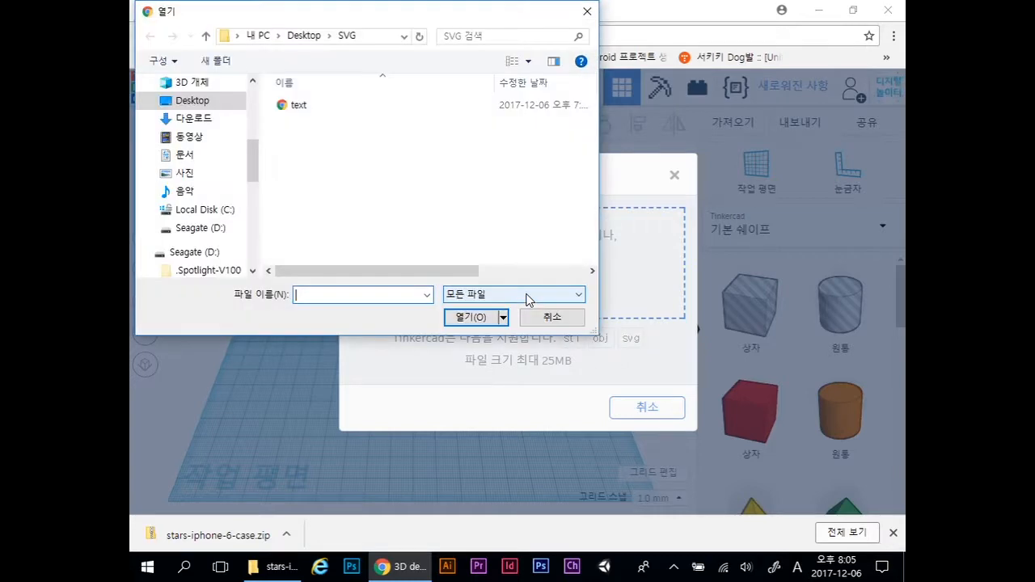
left_click(193, 118)
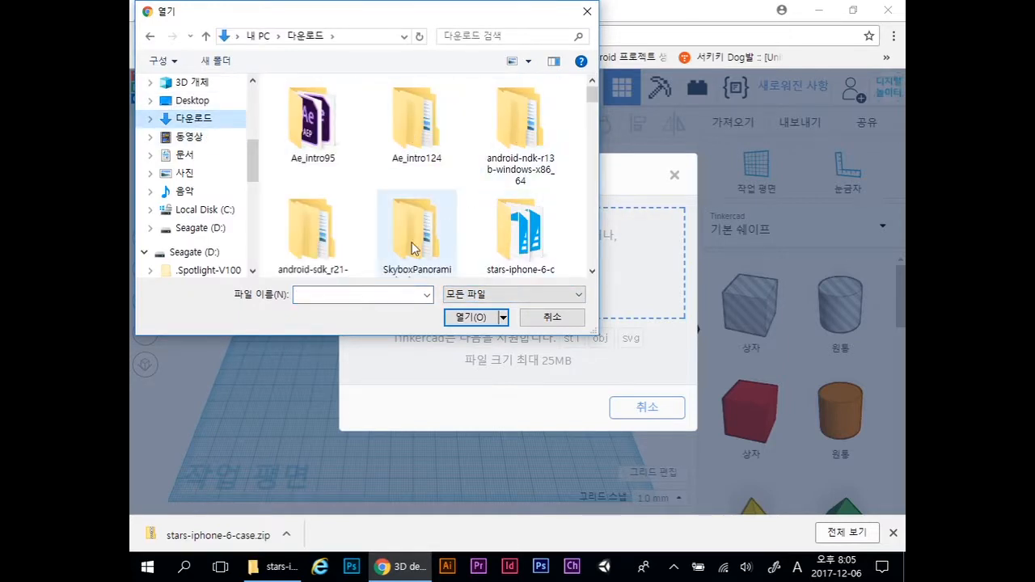
scroll(455, 243, "down", 1)
double_click(507, 219)
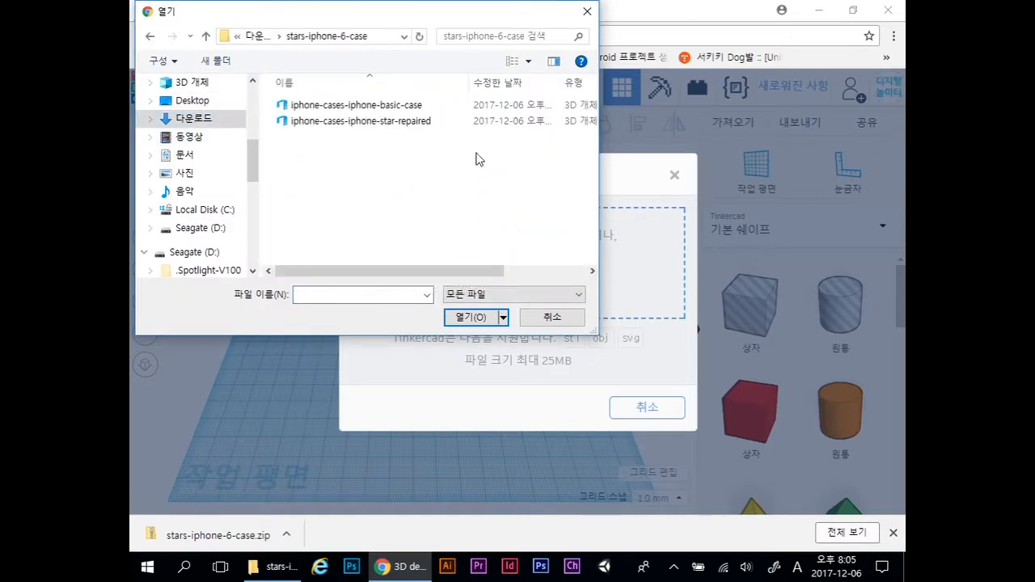
left_click(377, 112)
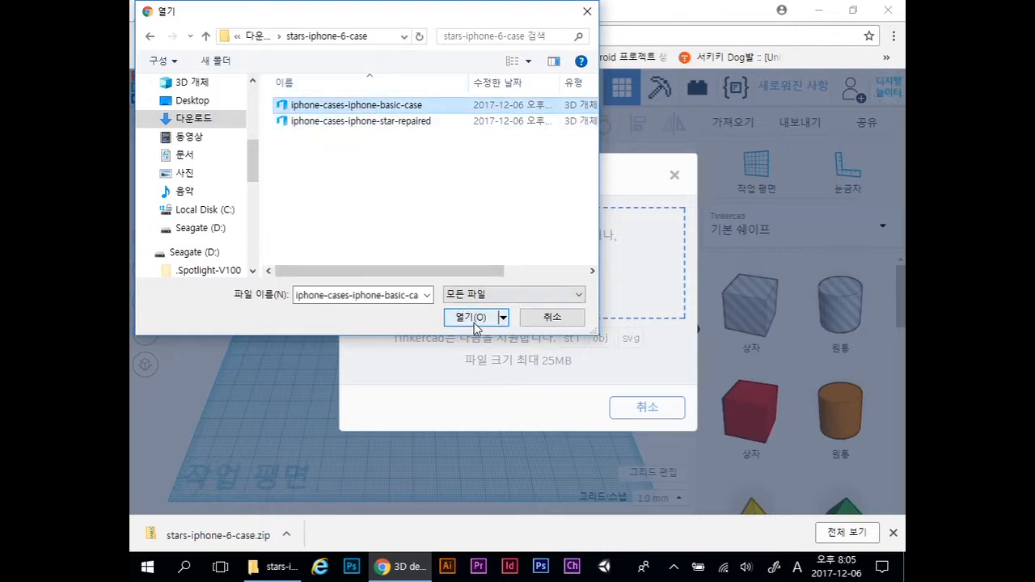
left_click(472, 317)
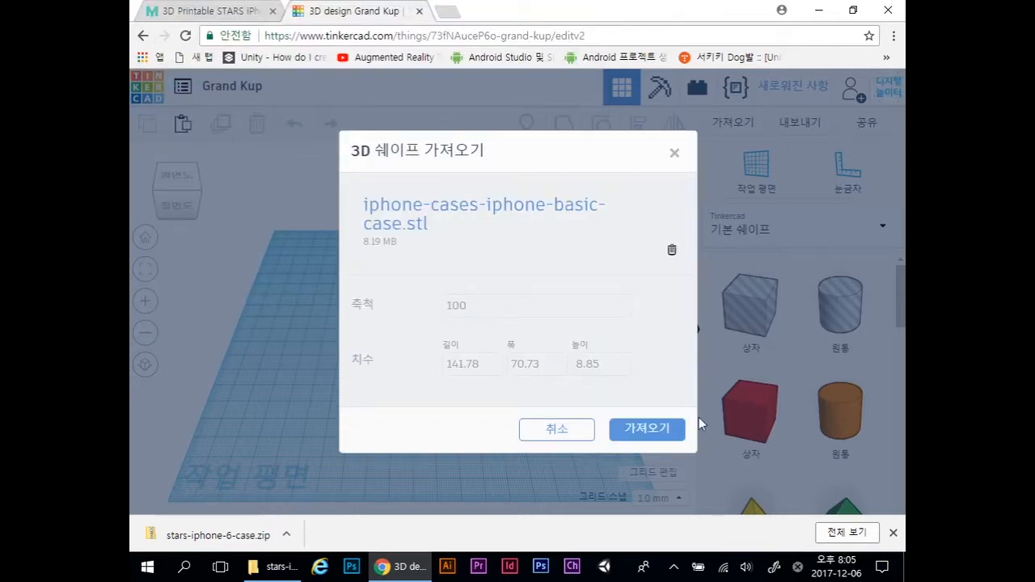
left_click(639, 435)
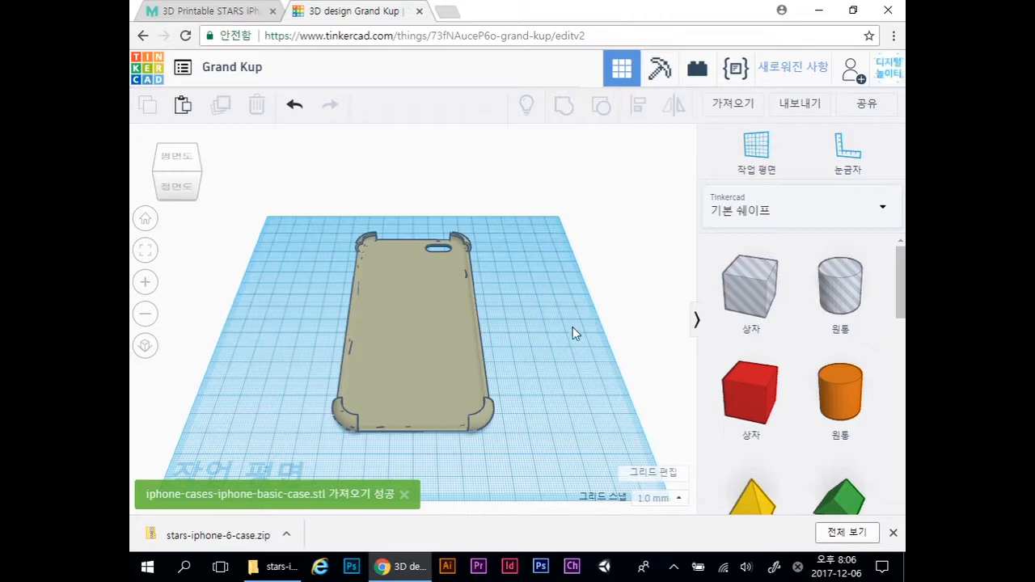
Step: Move the imported phone case about 48 mm toward the workplane's left side and check its length and width dimensions
right_click_drag(280, 395, 280, 430)
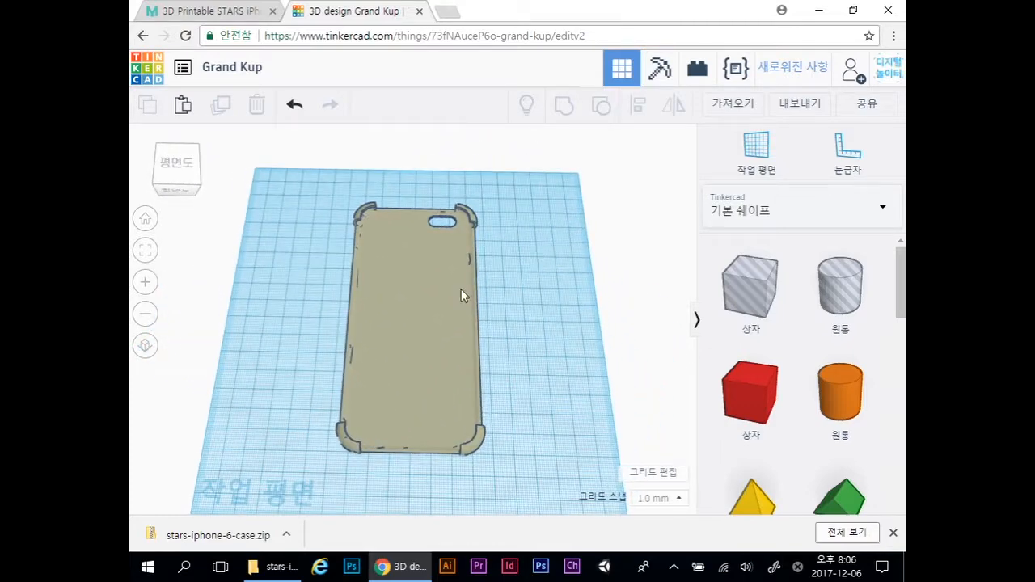
left_click_drag(418, 318, 327, 317)
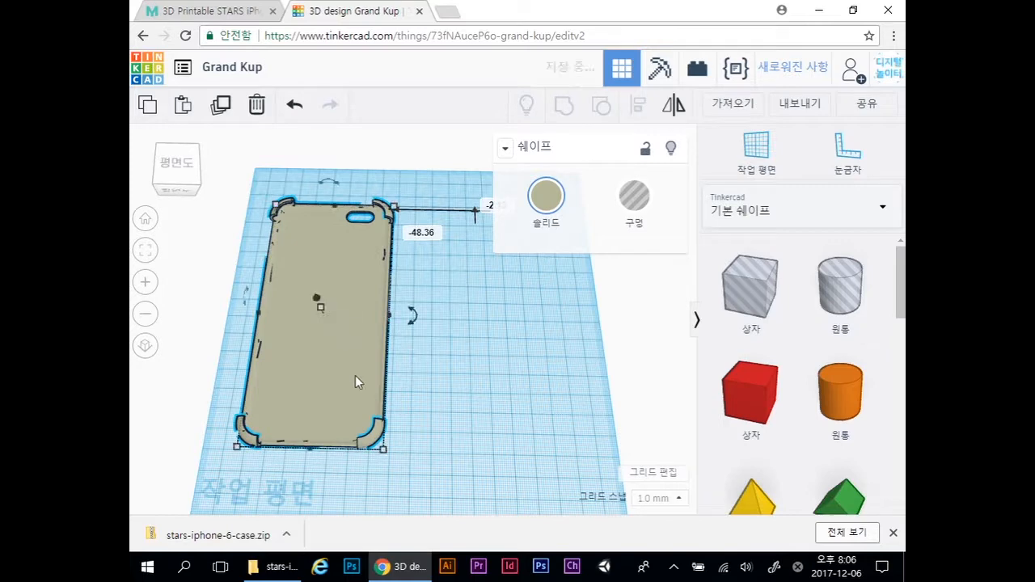
left_click(383, 449)
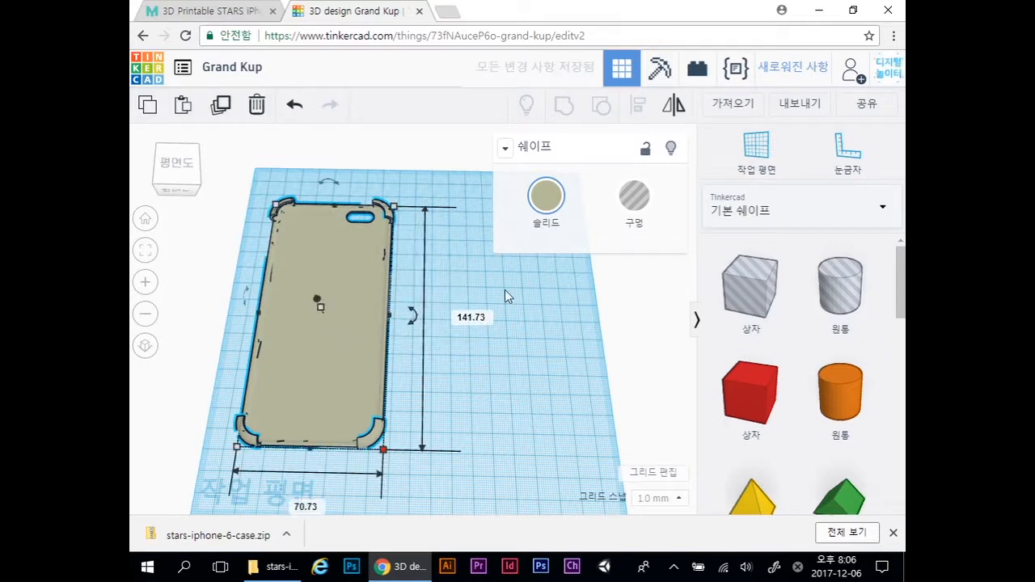
left_click(539, 369)
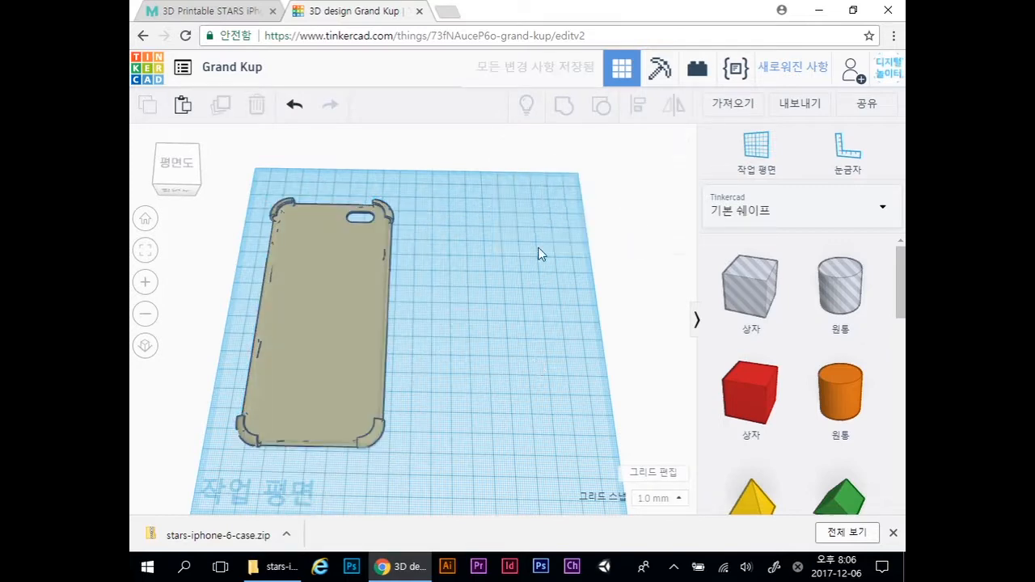
Step: Place a Text shape on the workplane beside the phone case and set its text to "내글자"
left_click_drag(903, 279, 903, 358)
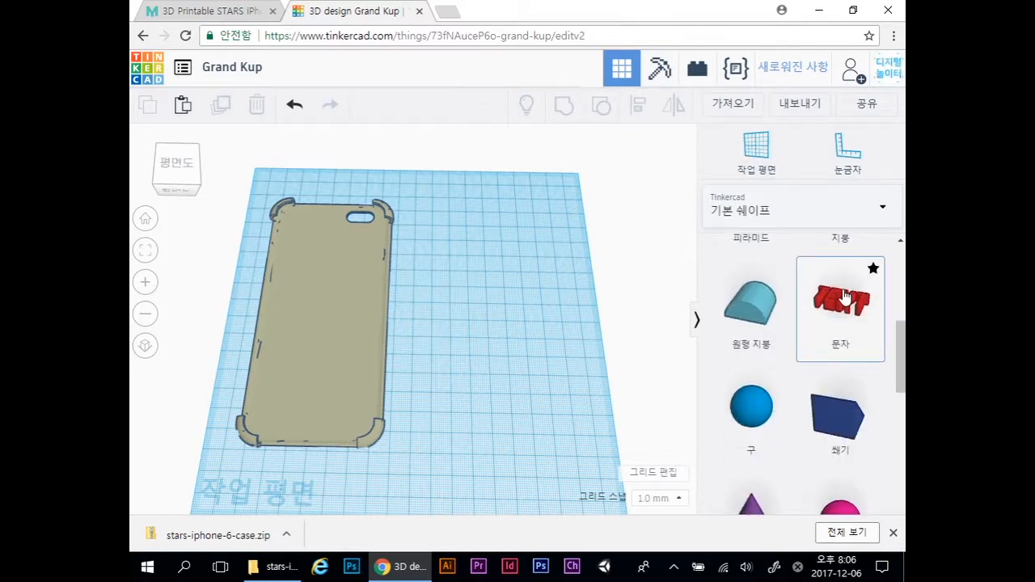
left_click_drag(708, 281, 490, 307)
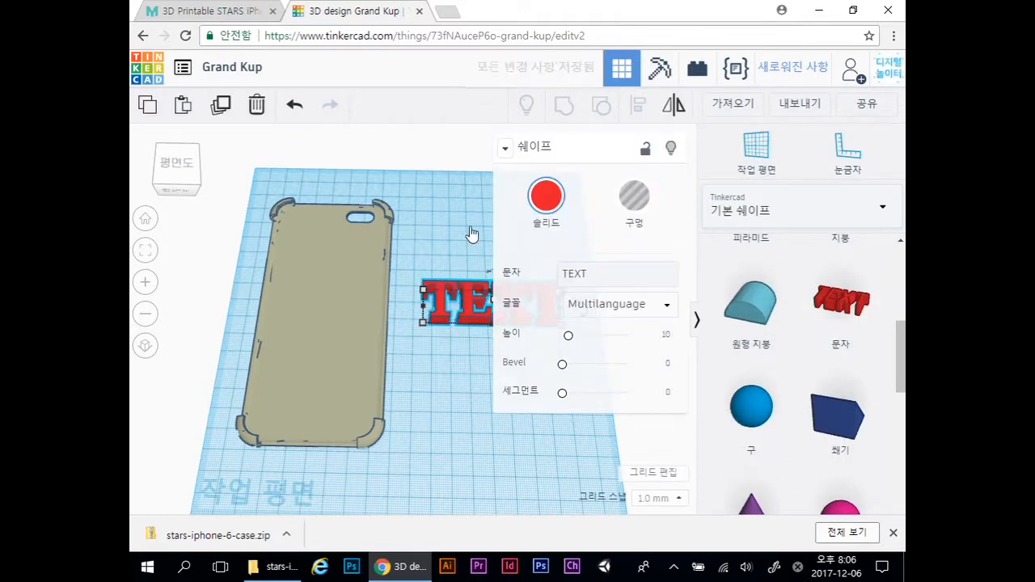
left_click_drag(593, 273, 544, 291)
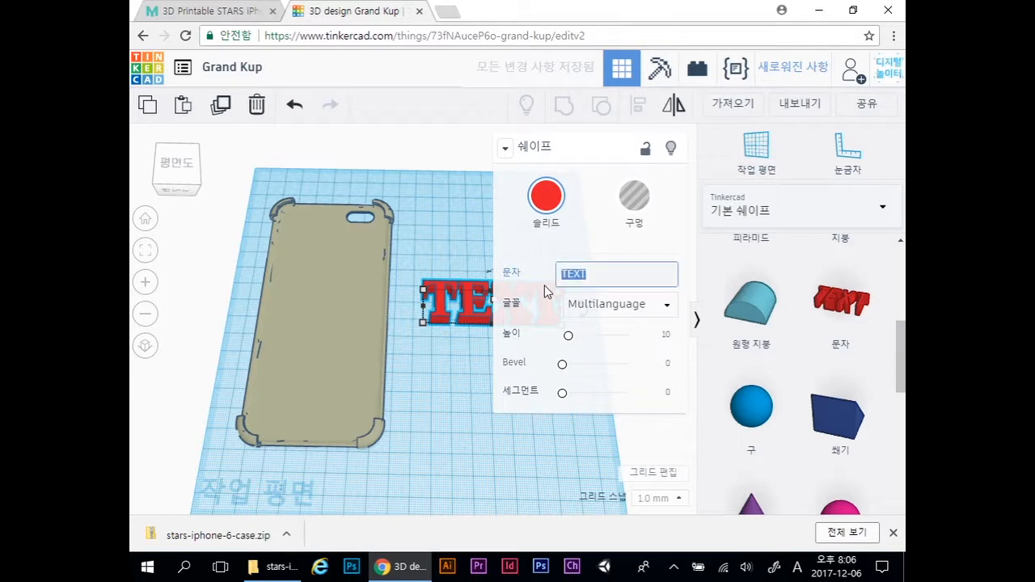
type("S")
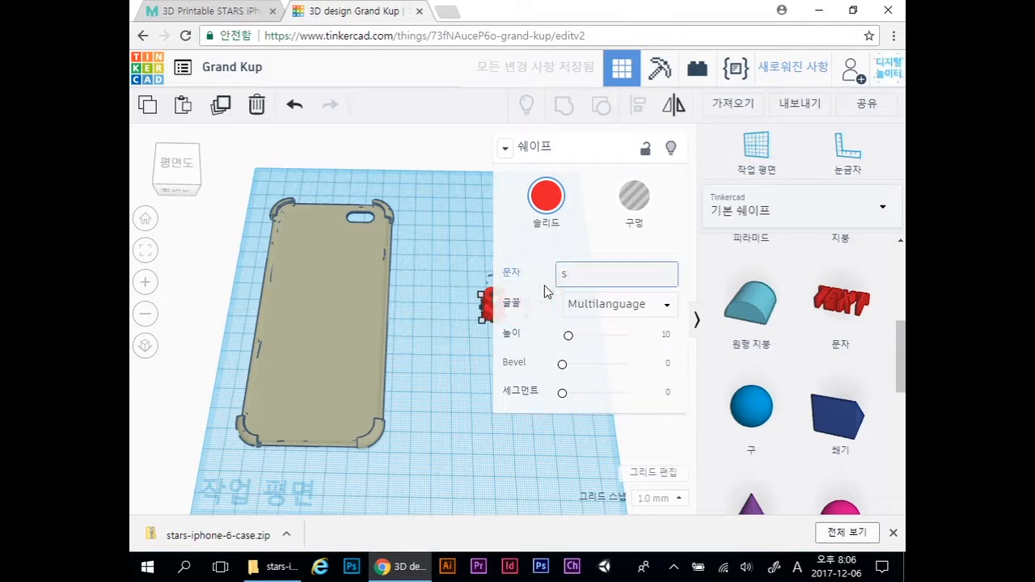
type("내글자")
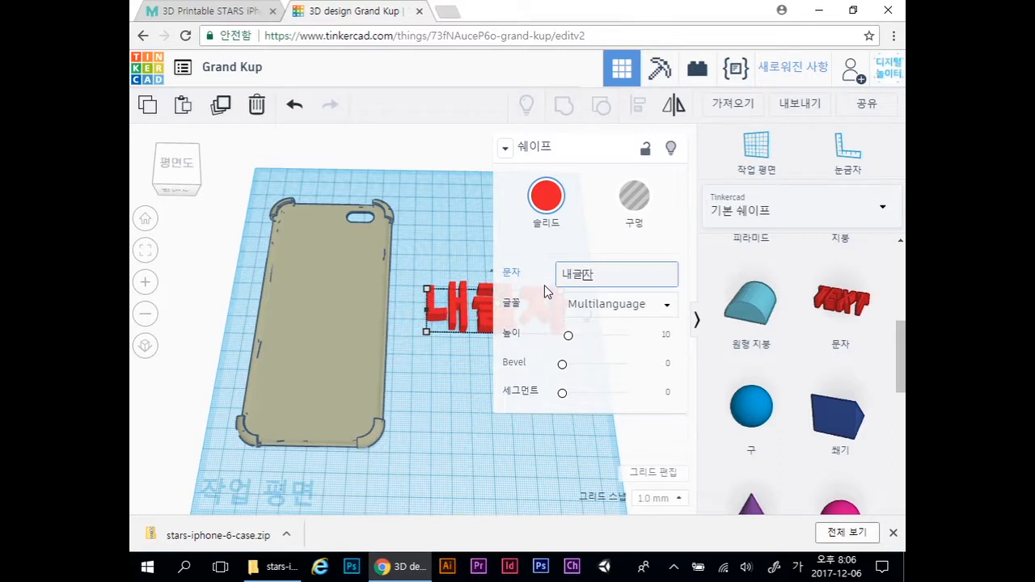
Step: Try the Sans, Sans Mono and Serif fonts on the text shape and set it back to Multilanguage
left_click(667, 303)
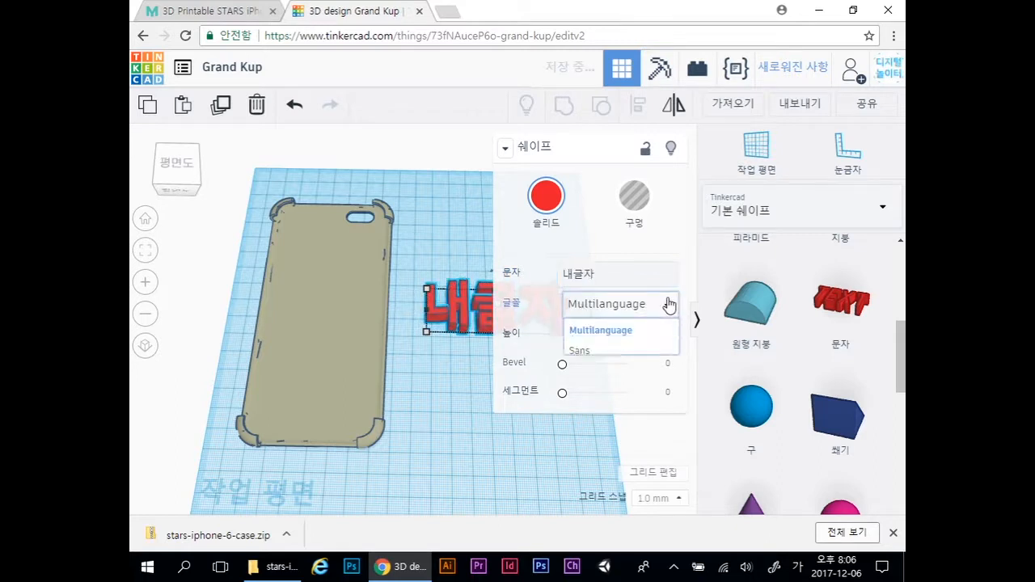
left_click(582, 353)
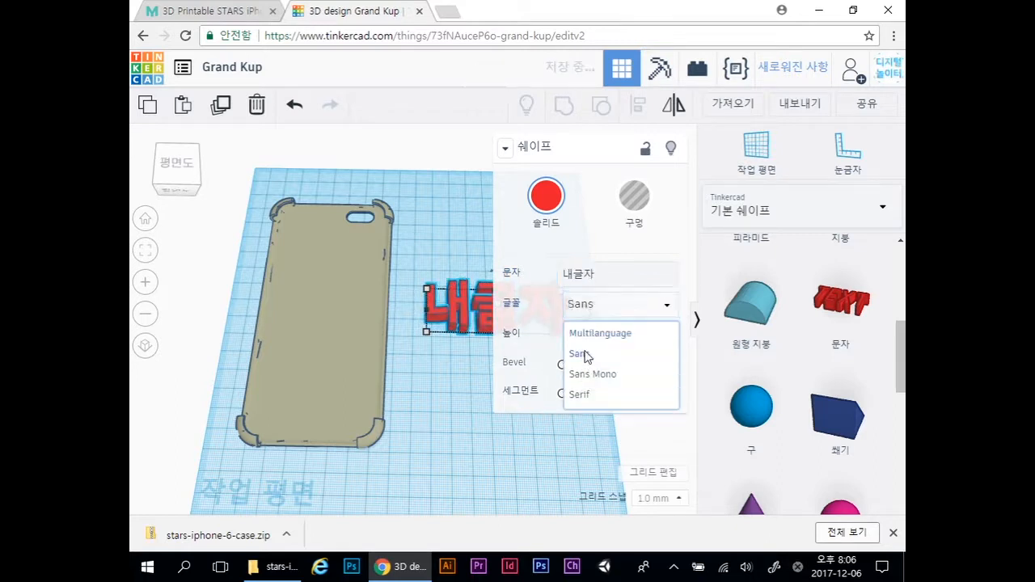
left_click(620, 306)
left_click(590, 373)
left_click(612, 307)
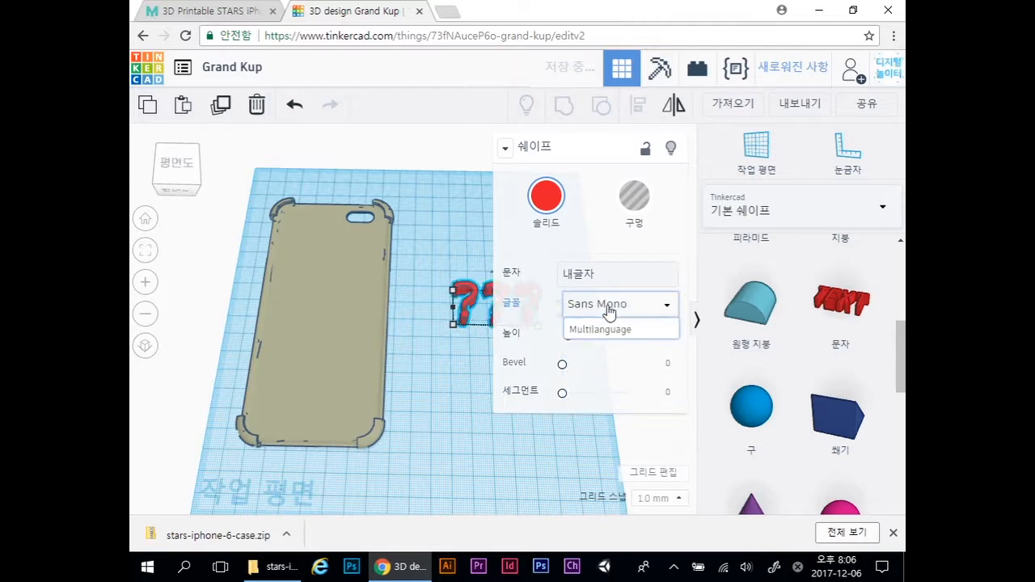
left_click(600, 395)
left_click(615, 310)
left_click(600, 332)
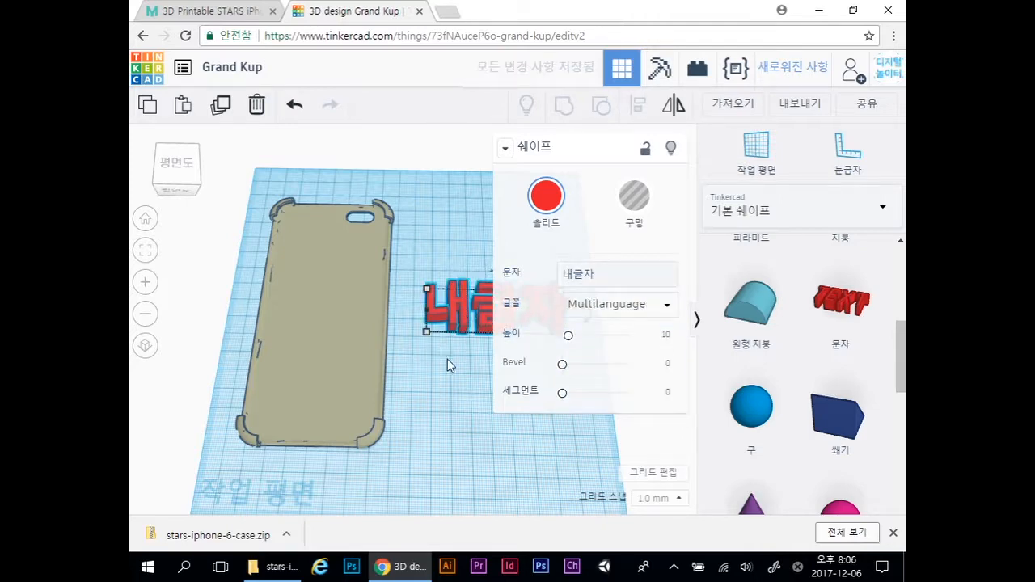
Step: Delete the "내글자" text shape from the workplane
left_click(447, 361)
left_click(468, 315)
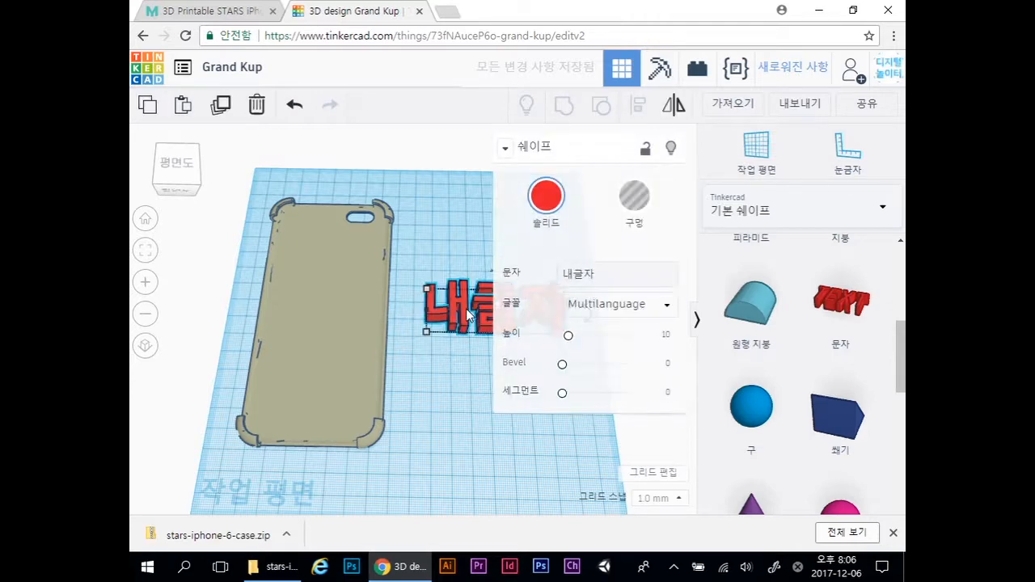
key("Delete")
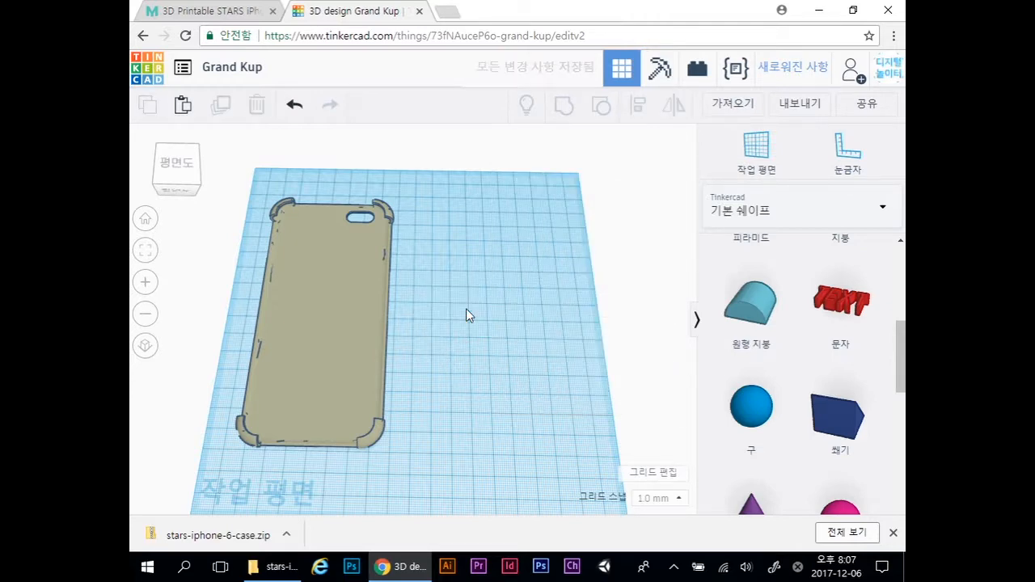
Step: Switch to Illustrator and create a new document from the iPhone 6/6s mobile preset, 750 x 1334 px
left_click(447, 569)
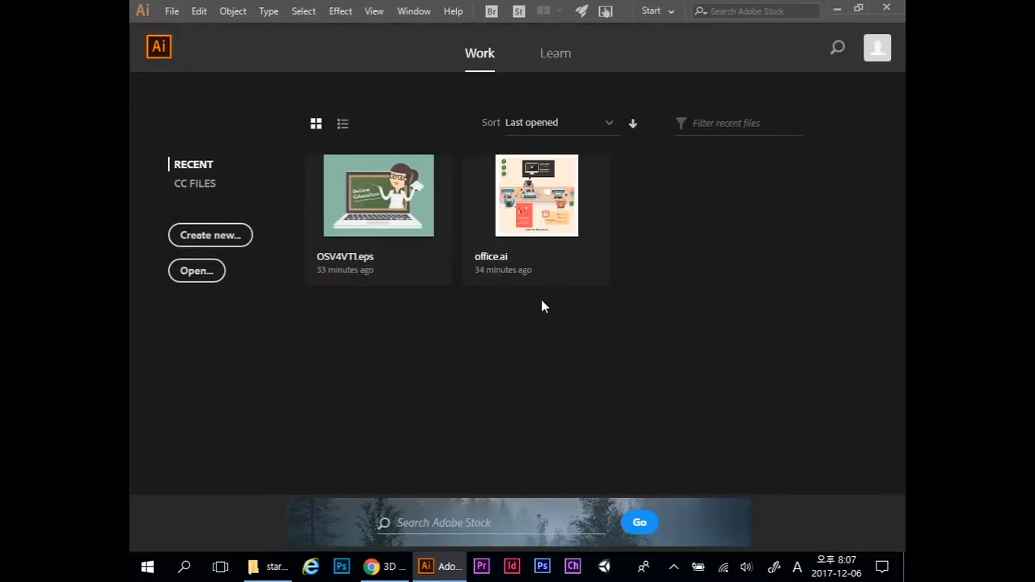
left_click(209, 234)
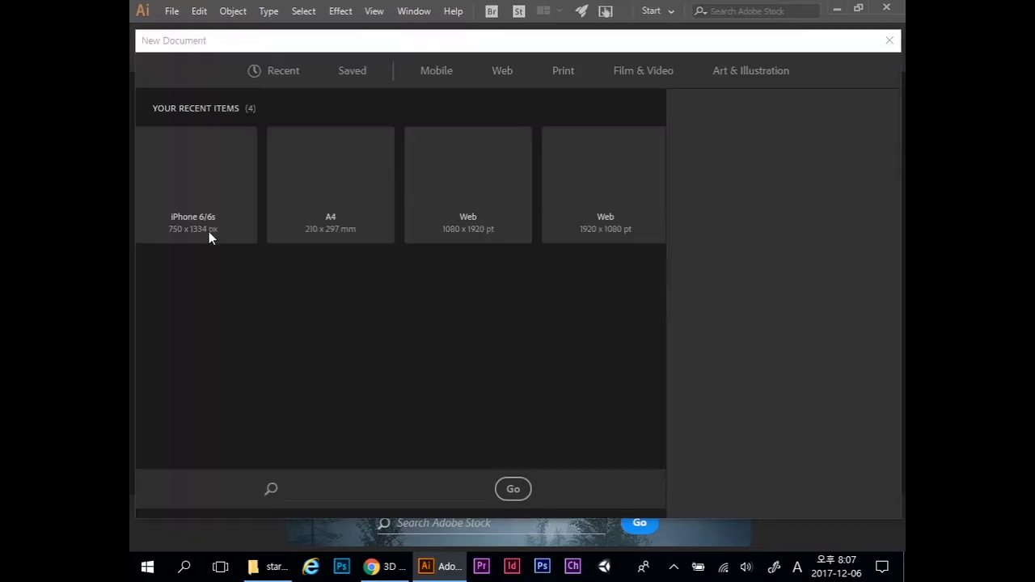
left_click(437, 71)
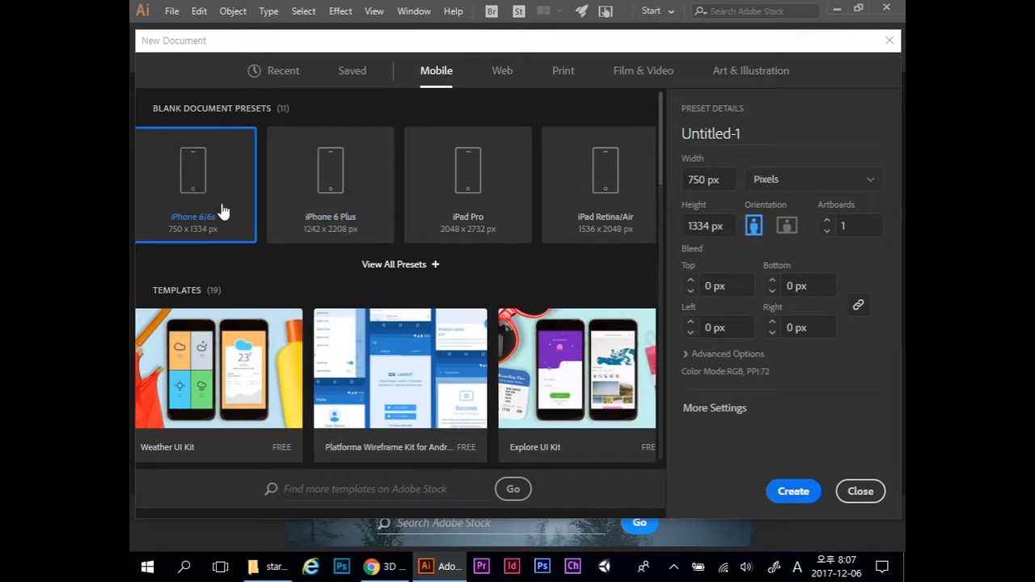
left_click(791, 490)
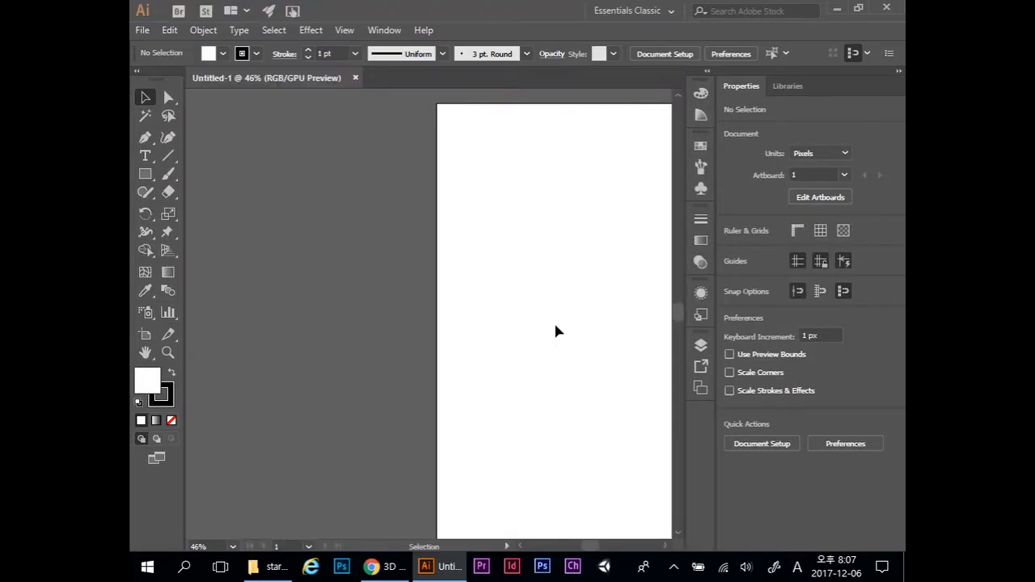
Step: Add point text reading "디지털 놀이터" on two lines in the upper part of the artboard
left_click_drag(553, 287, 422, 279)
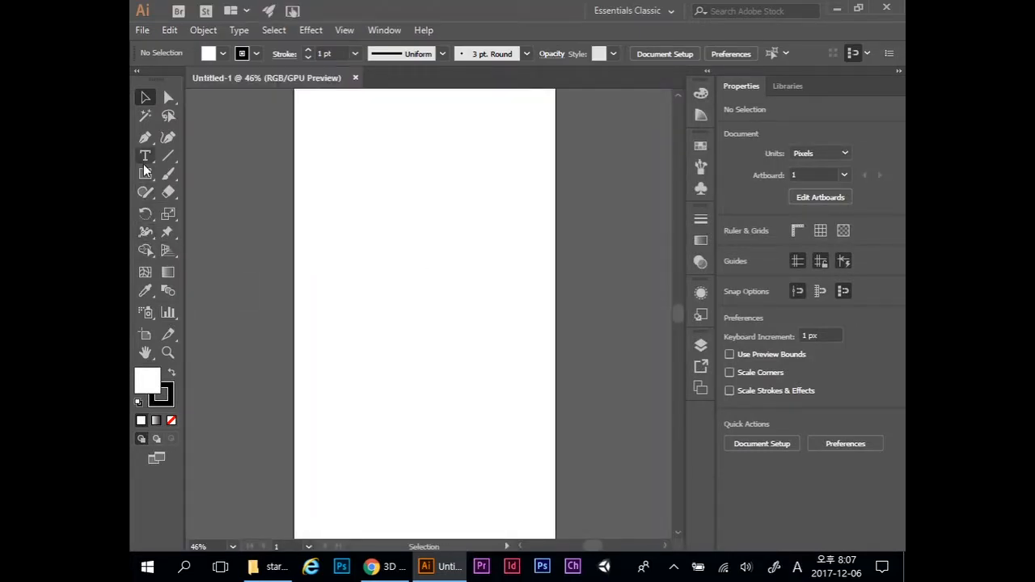
left_click(340, 192)
key("BackSpace")
key("Hangul")
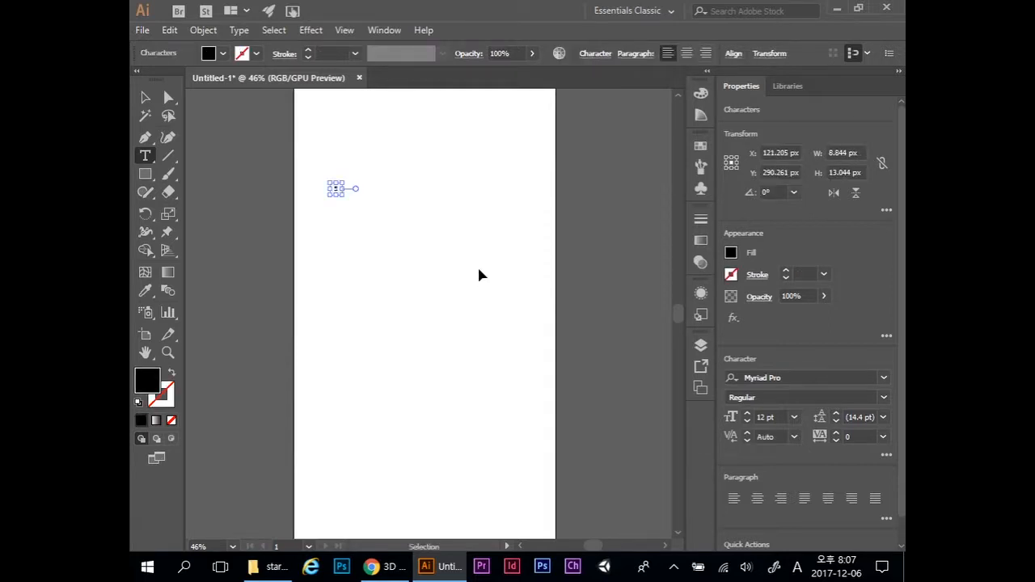
type("디자인")
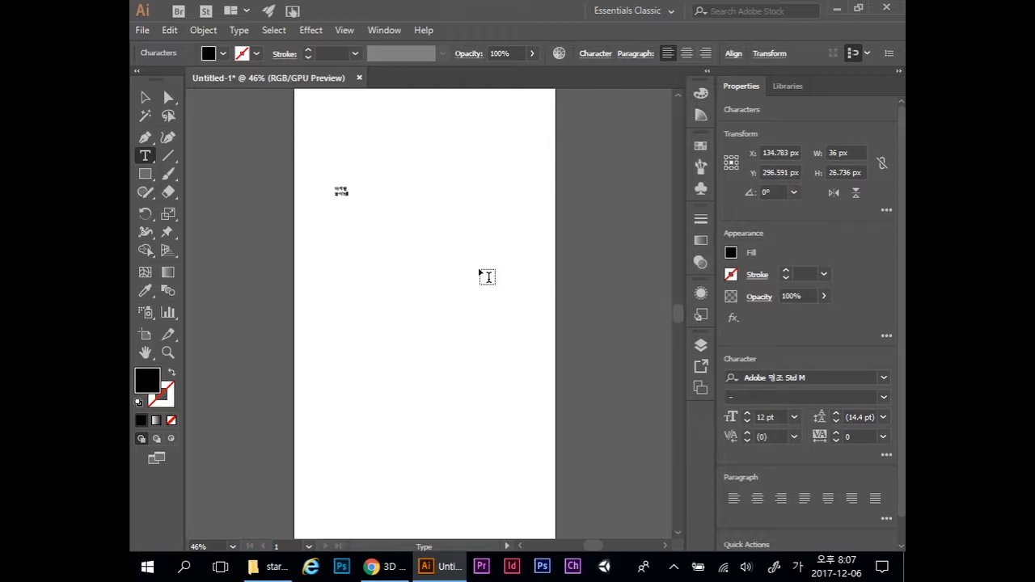
Step: Select all of the two-line text and set its font size to 100 pt
key("ctrl+a")
left_click(758, 416)
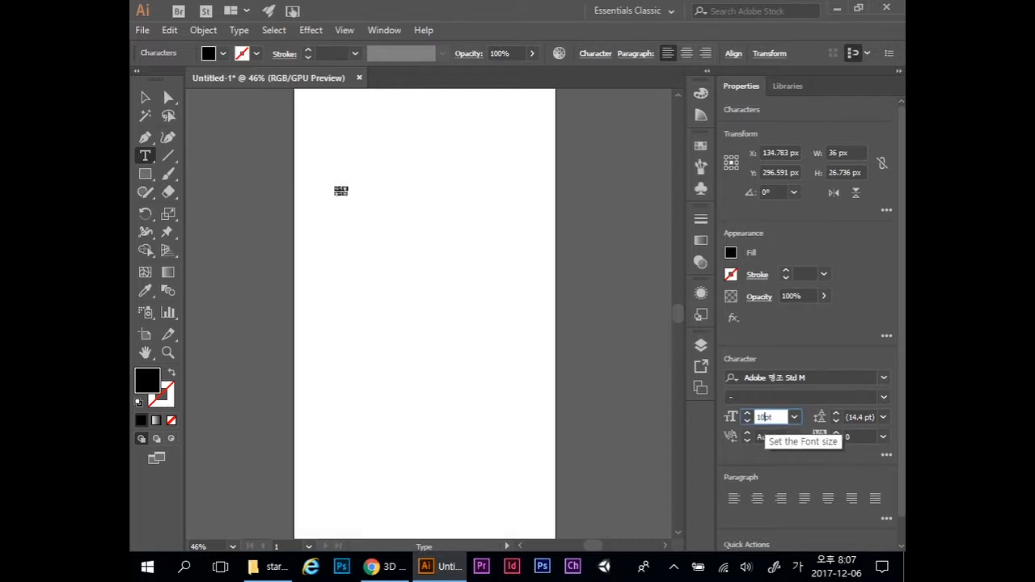
type("100pt")
key("Return")
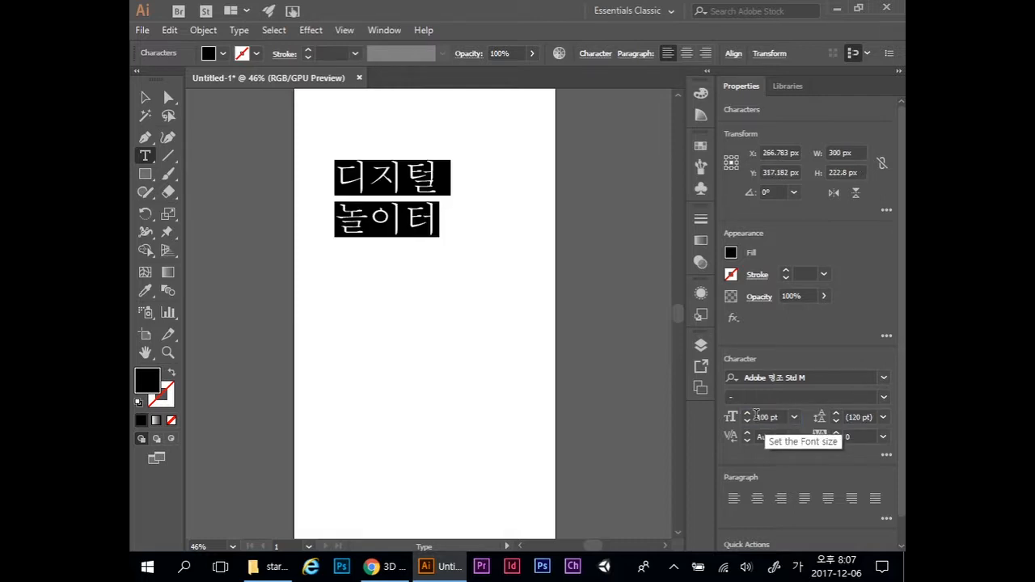
Step: Set the font of the two-line text to 좋은_징글벨타
left_click(885, 378)
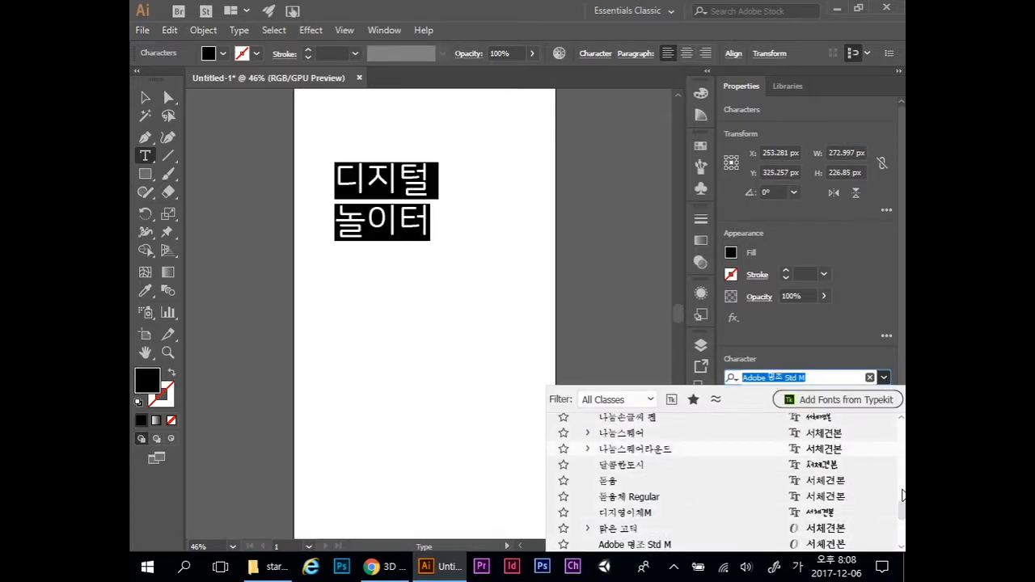
left_click_drag(903, 515, 904, 527)
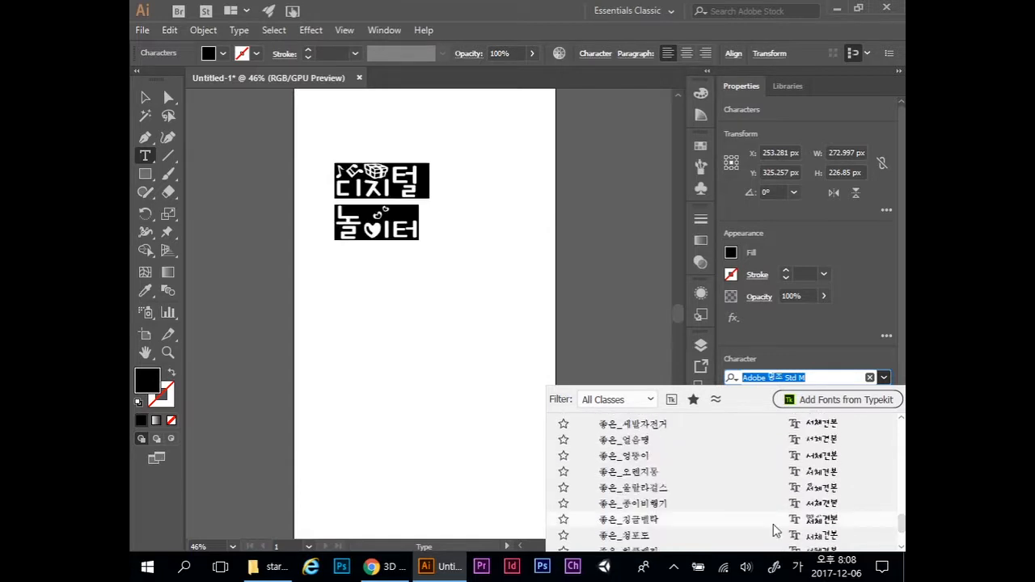
left_click(687, 524)
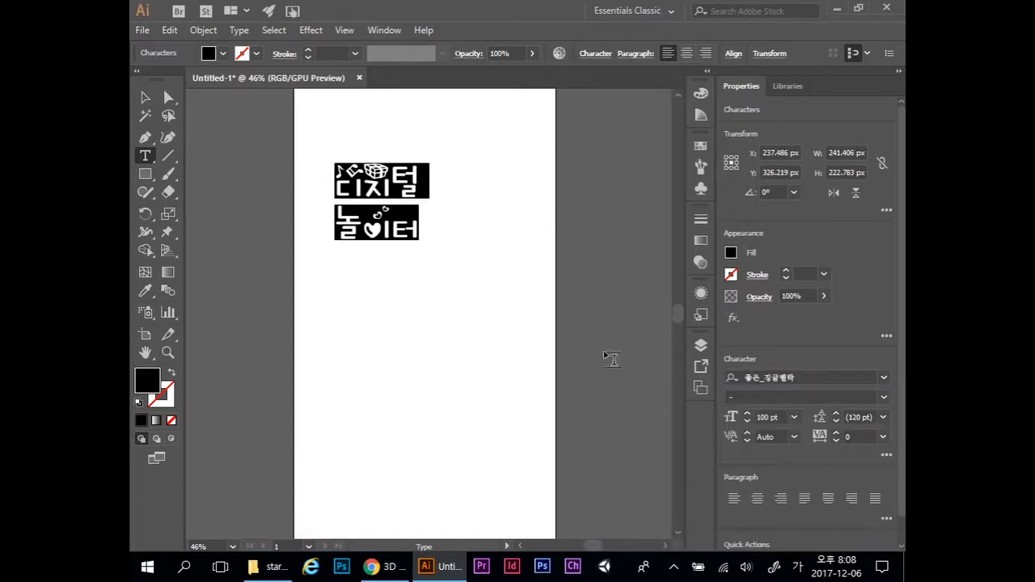
left_click(387, 184)
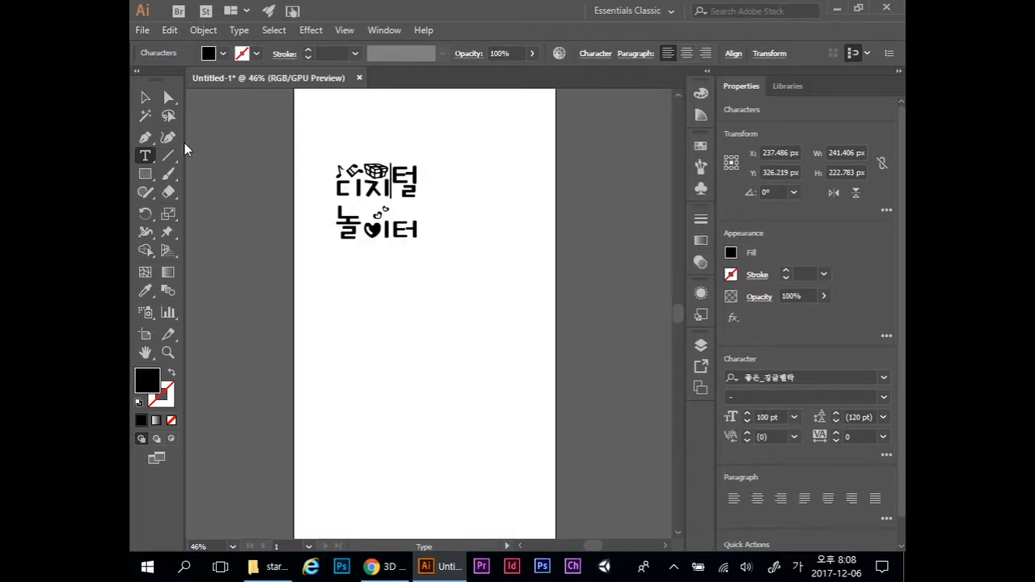
Step: Select the two-line text as an object and convert it to outlines
left_click(144, 98)
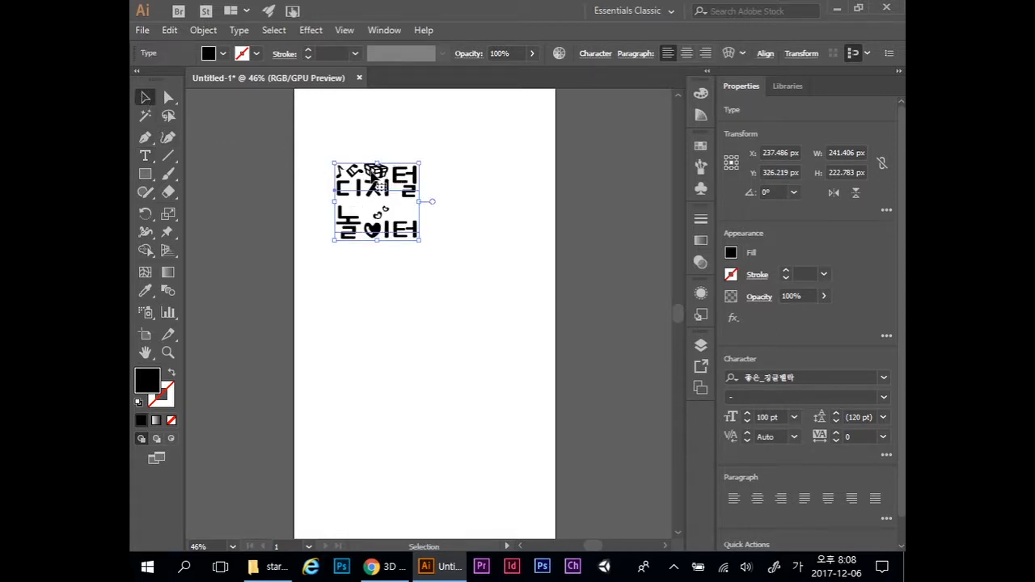
left_click(238, 31)
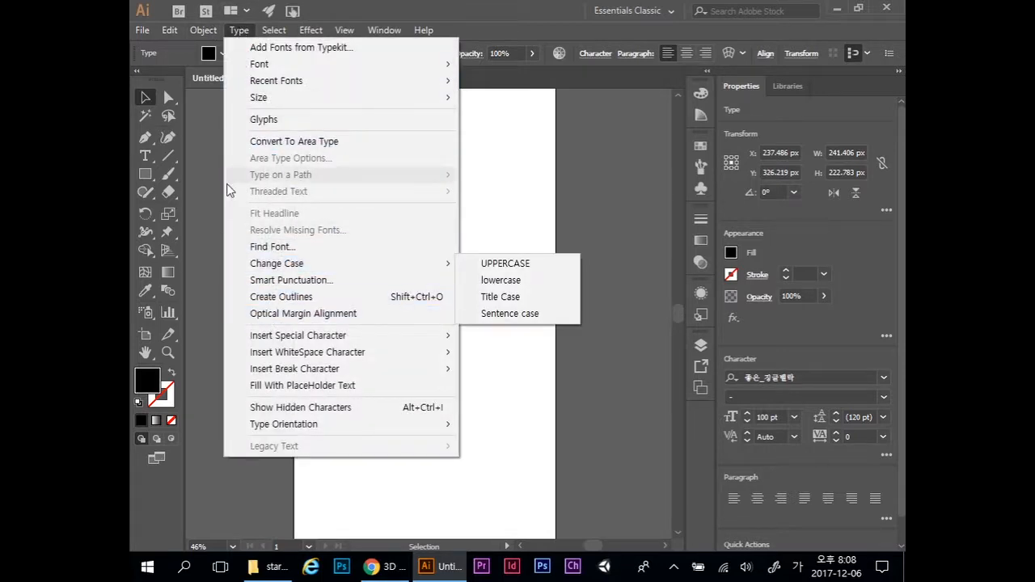
left_click(312, 296)
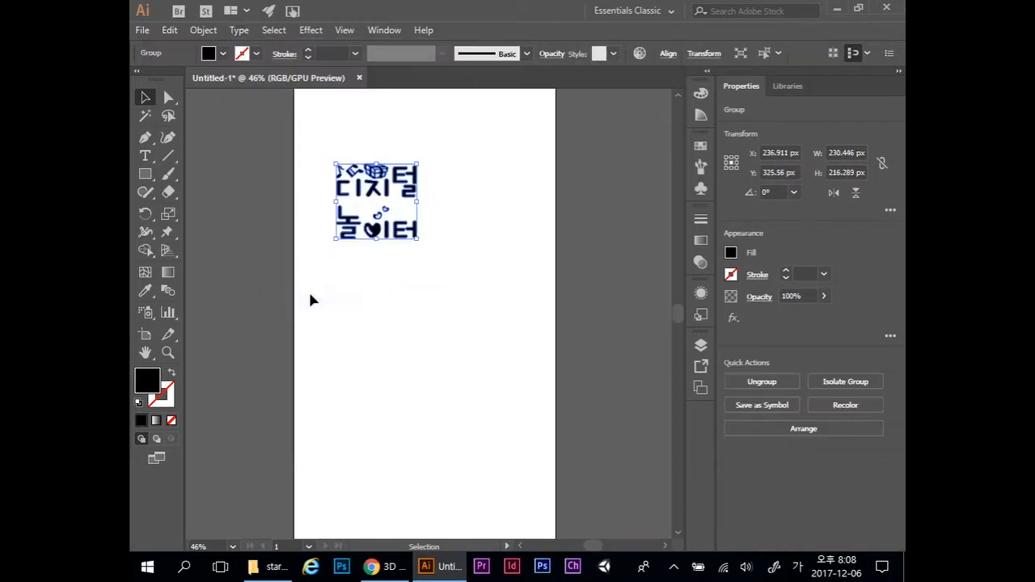
Step: Start exporting the outlined lettering as an asset and rename the asset small_Text
right_click(398, 182)
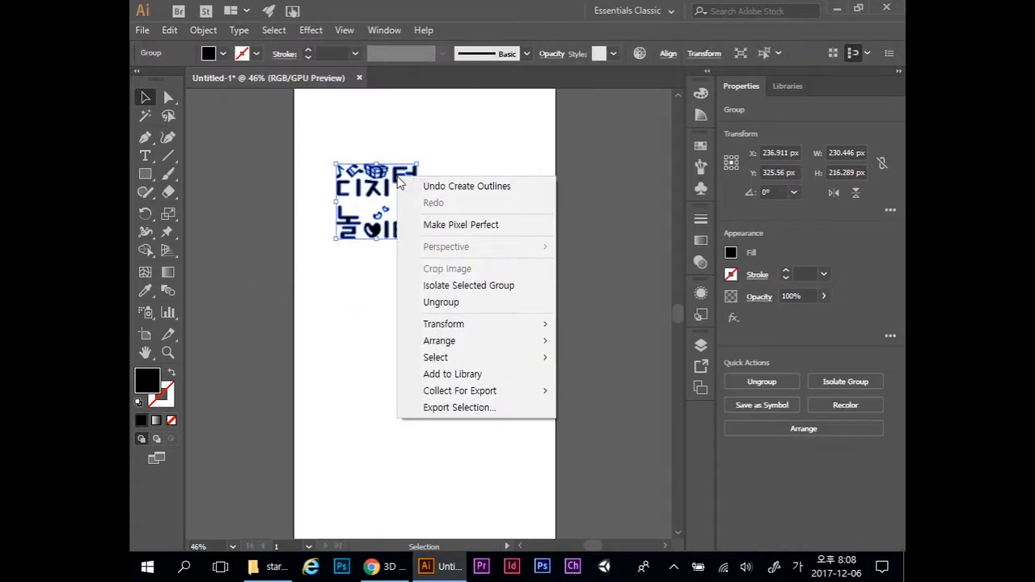
left_click(486, 408)
double_click(250, 203)
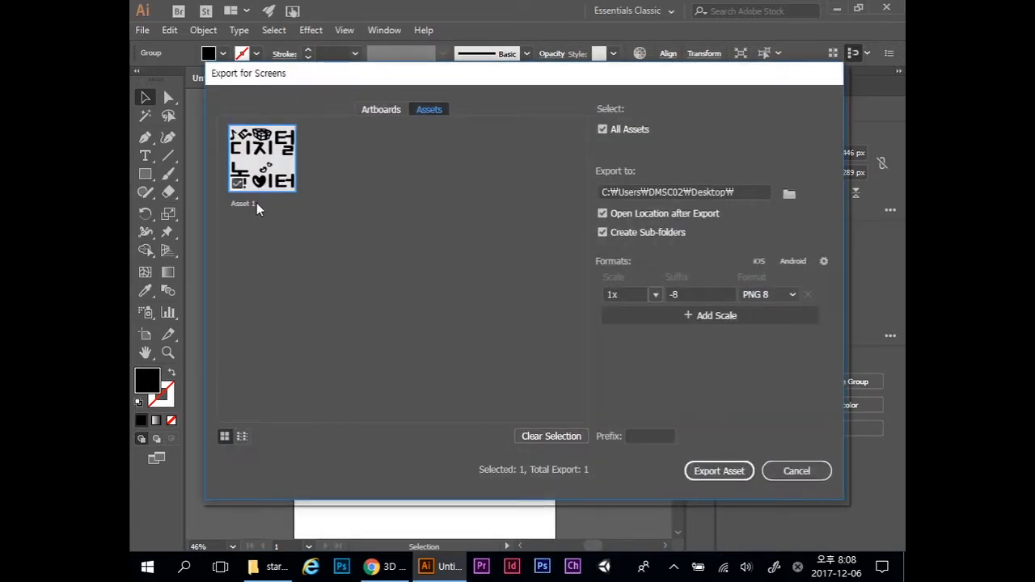
triple_click(256, 202)
type("ㄴ")
left_click(330, 204)
Step: Export the small_Text asset to the Desktop in SVG format
left_click(788, 195)
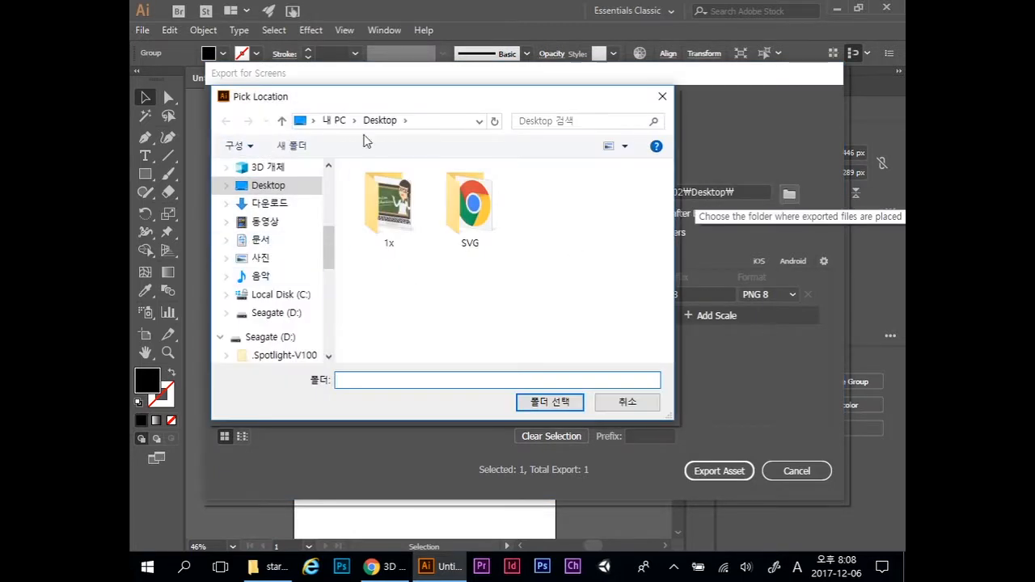
left_click(550, 402)
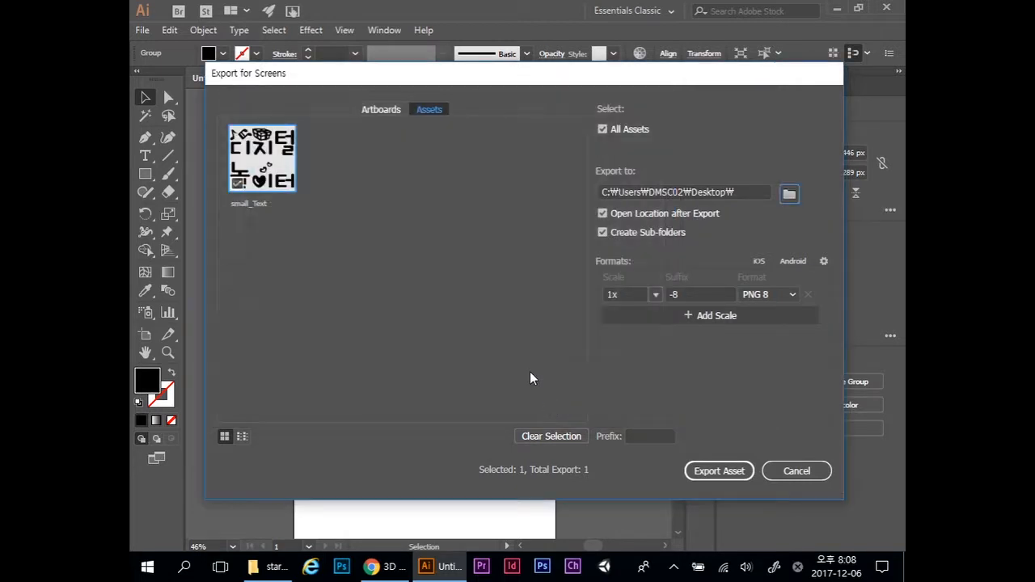
left_click(756, 294)
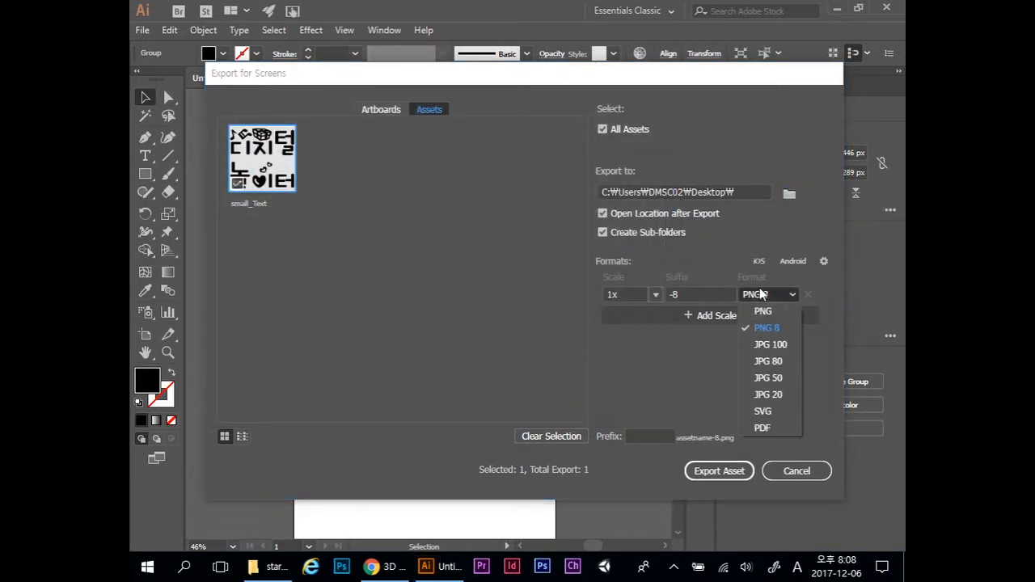
left_click(762, 411)
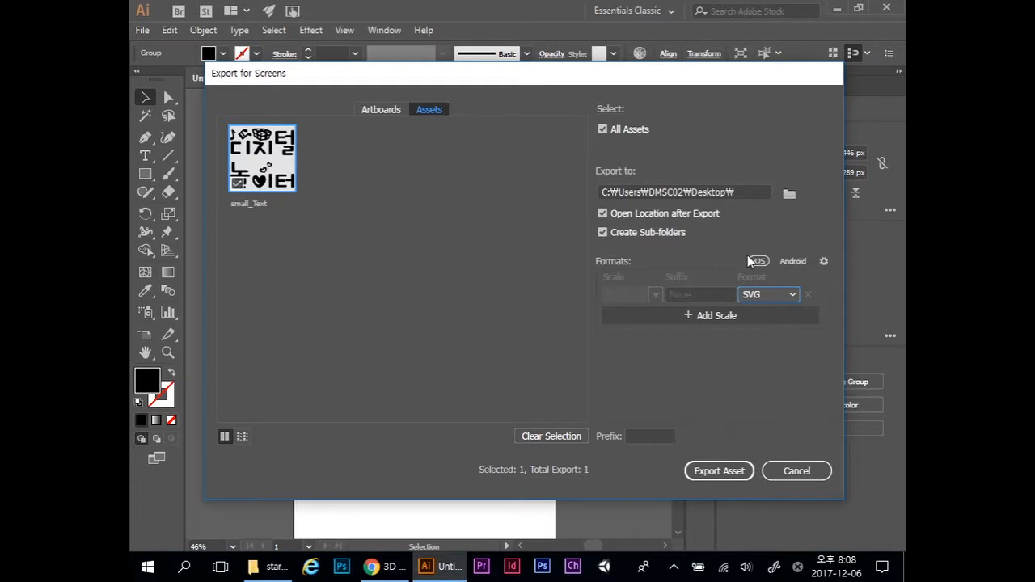
left_click(715, 475)
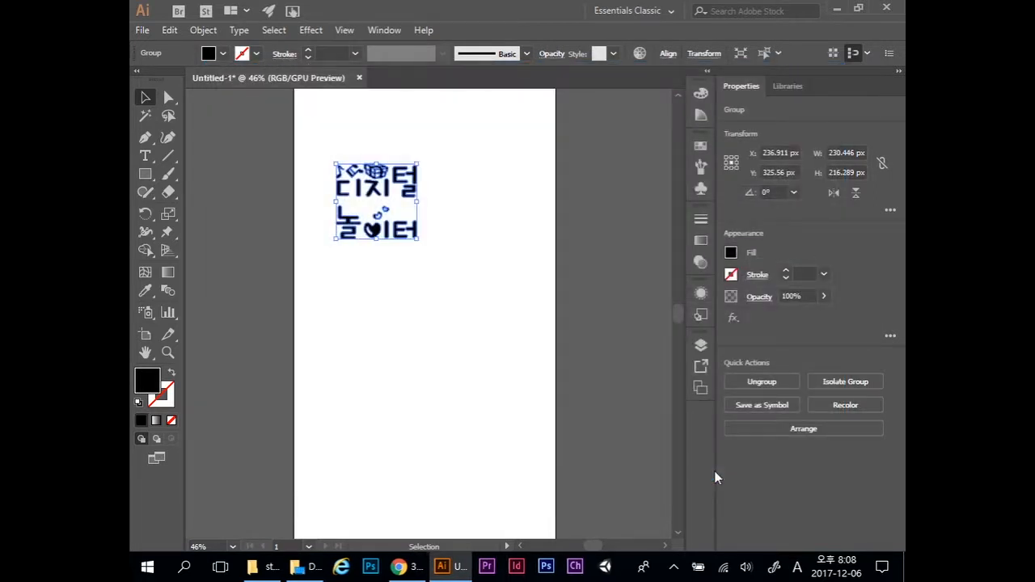
Step: Open the SVG folder on the Desktop and select the exported small_Text file
left_click(312, 566)
double_click(445, 192)
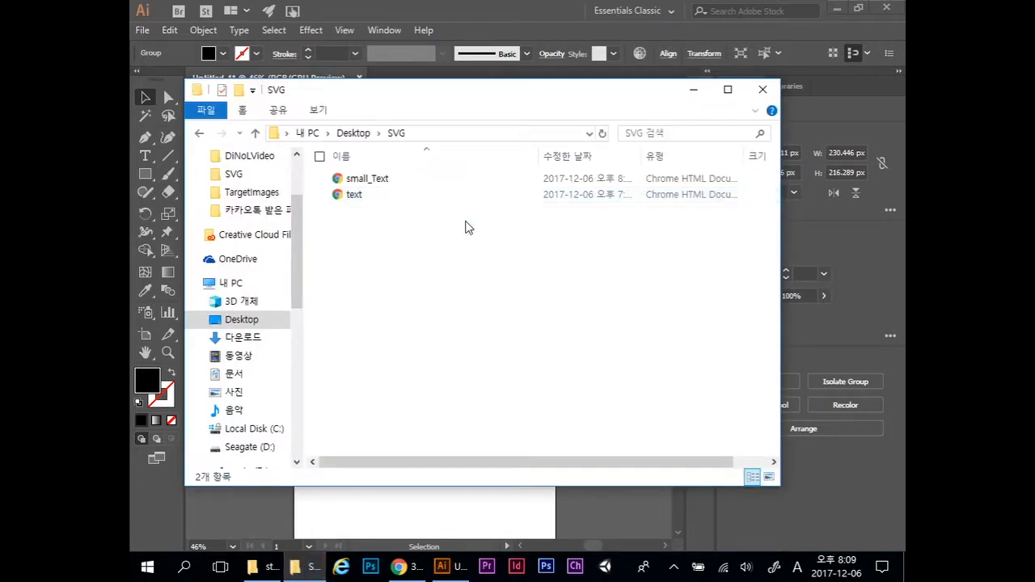
left_click(374, 184)
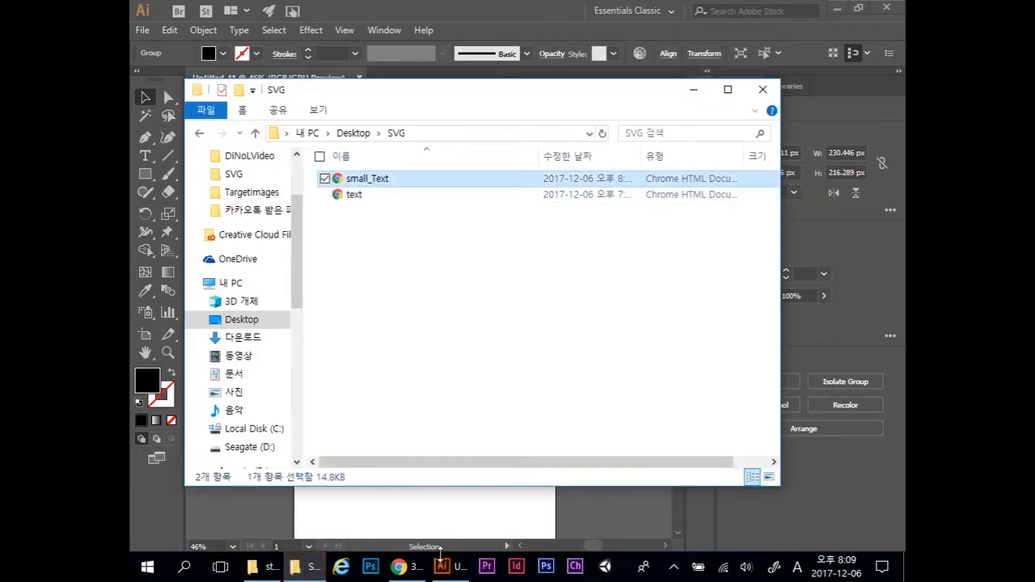
Step: Switch to Tinkercad and import small_Text.svg from the Desktop's SVG folder, centred on the artboard at scale 100
left_click(402, 566)
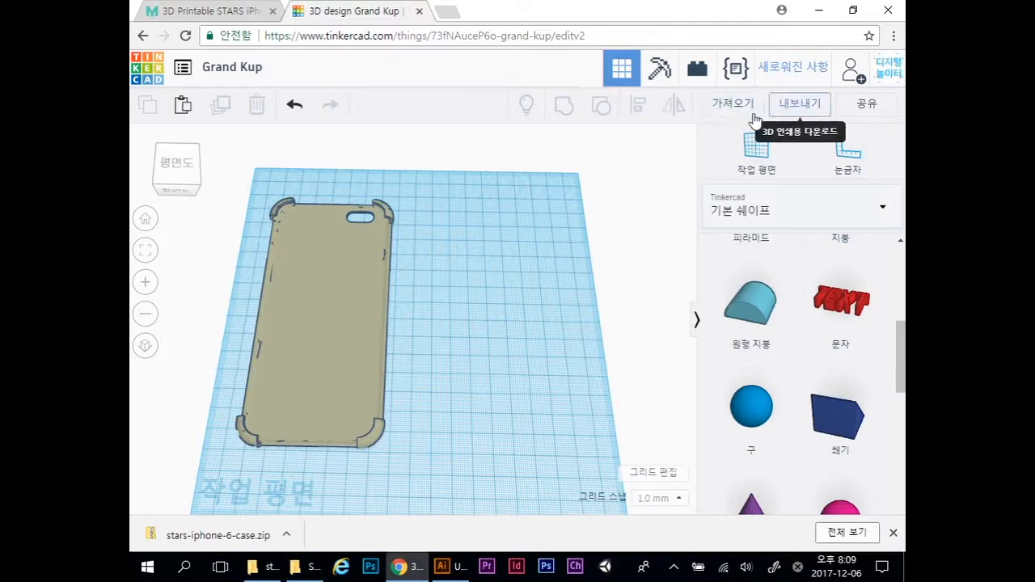
left_click(733, 102)
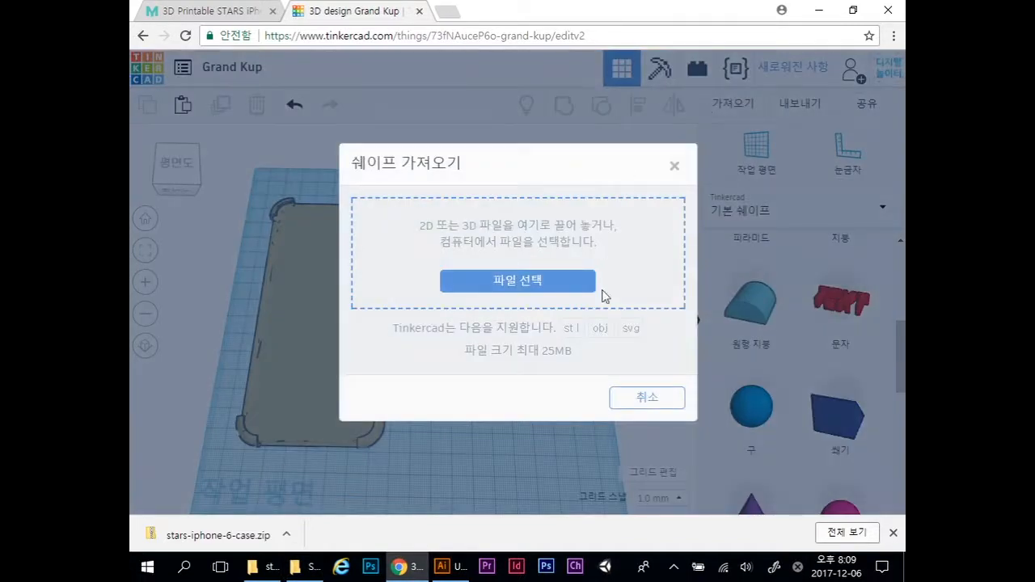
left_click_drag(621, 332, 635, 328)
left_click(627, 357)
left_click(531, 283)
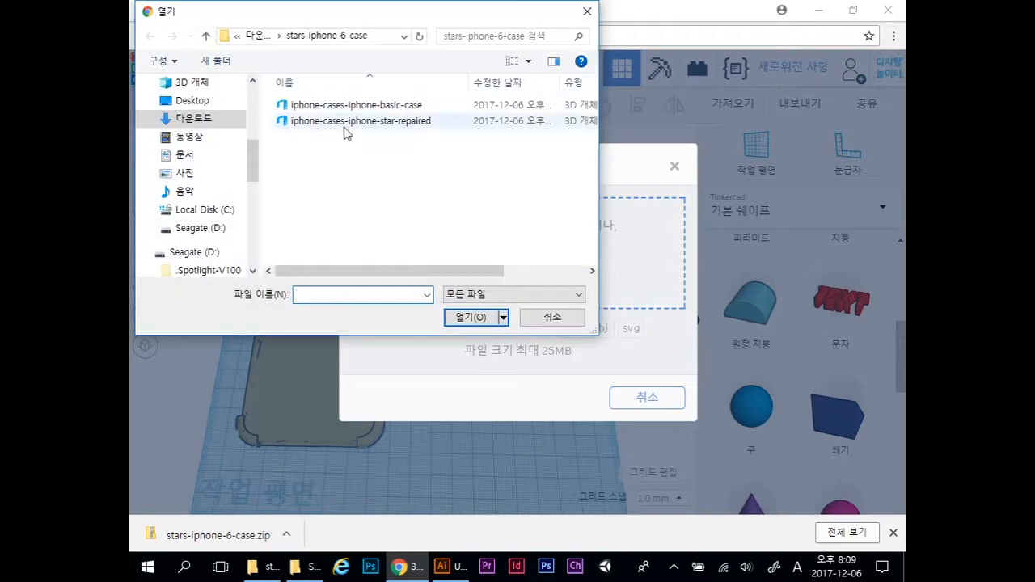
left_click(188, 101)
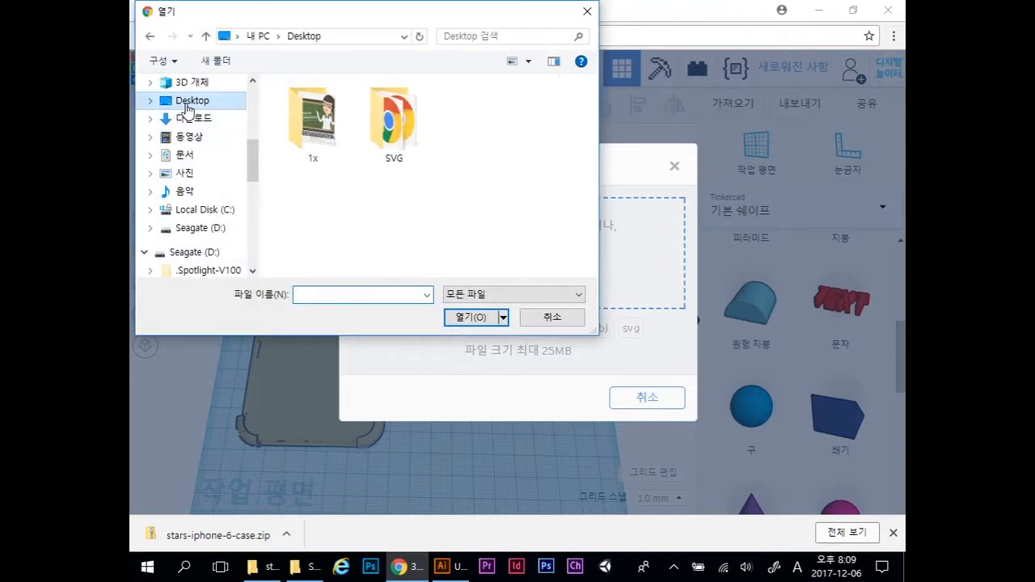
double_click(380, 145)
left_click(320, 106)
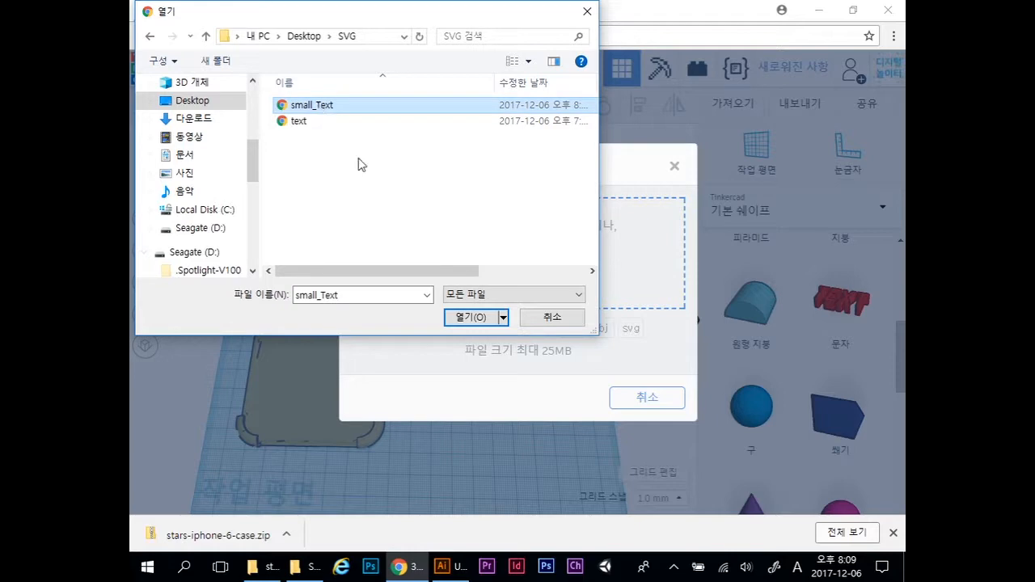
left_click(467, 317)
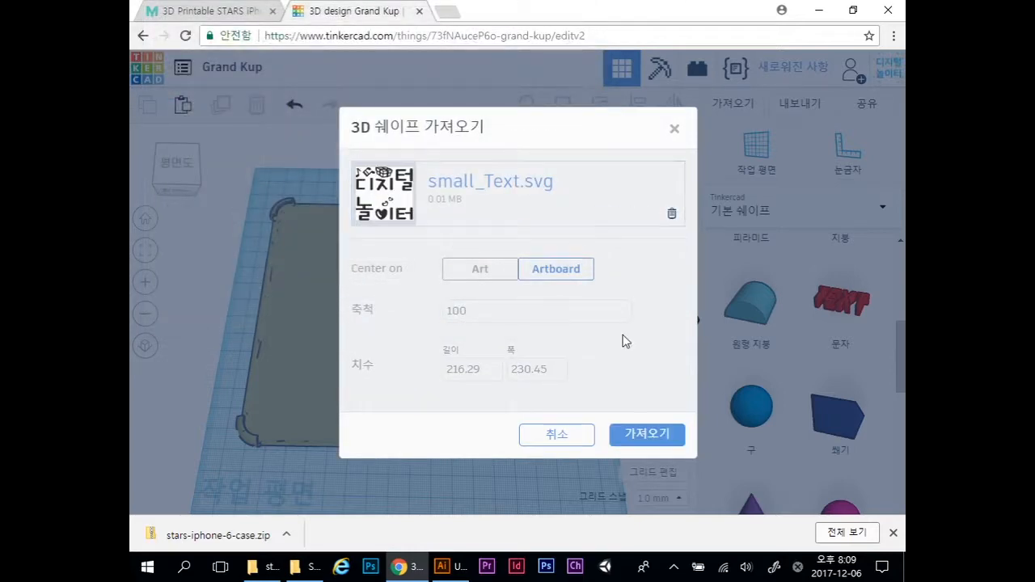
left_click(658, 435)
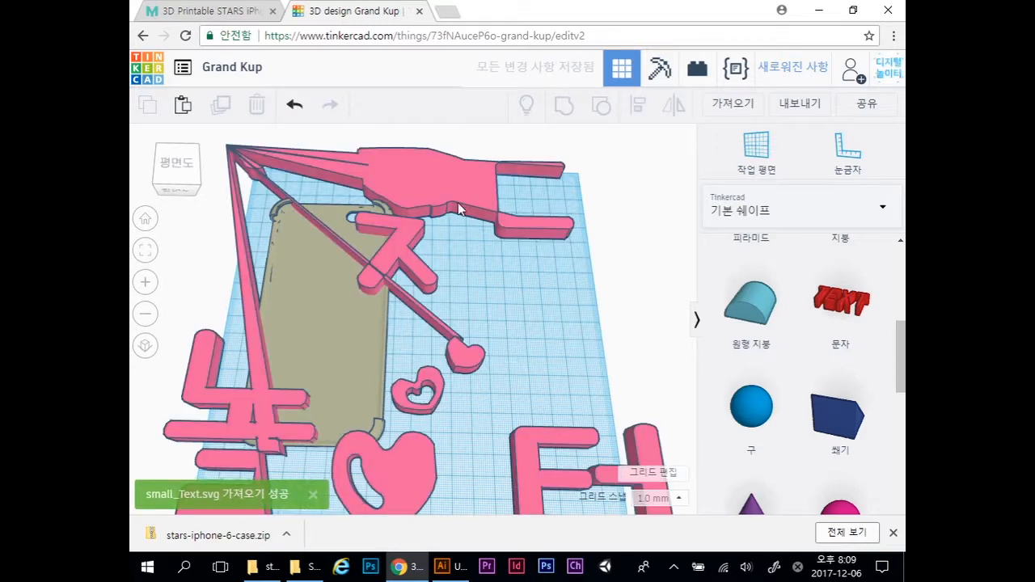
Step: Try shrinking the imported lettering and placing it beside the phone case, and delete it from the workplane
left_click(415, 181)
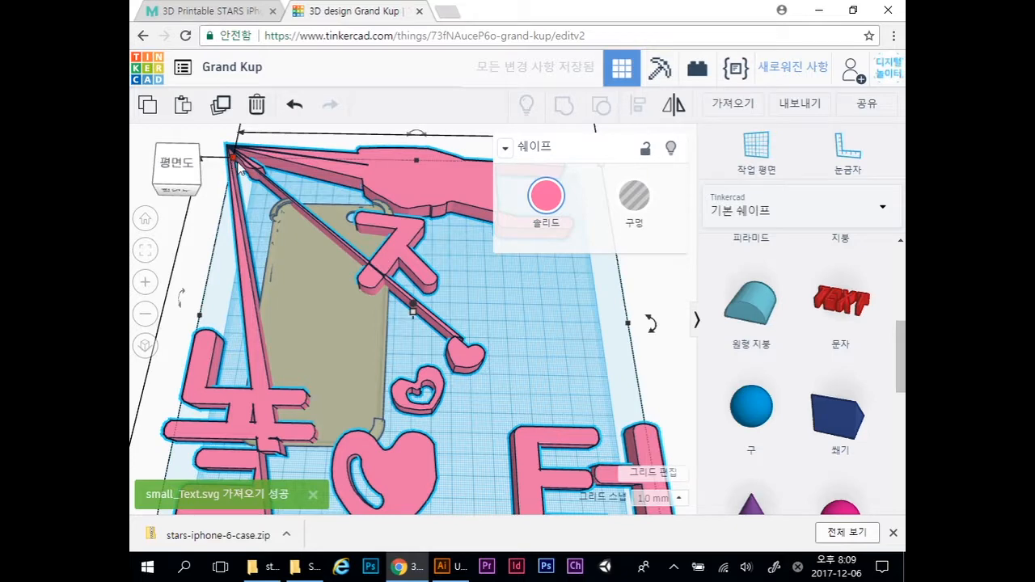
left_click_drag(233, 161, 428, 364)
left_click_drag(539, 393, 526, 289)
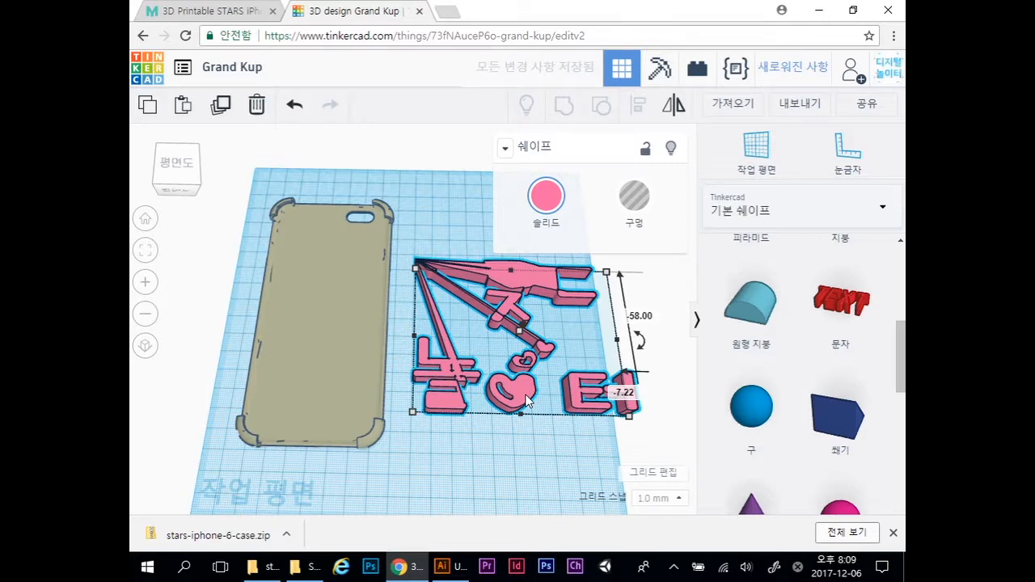
key("Delete")
Step: Switch to Illustrator and enlarge the outlined lettering to nearly the artboard's width, about 674 x 633 px
left_click(441, 566)
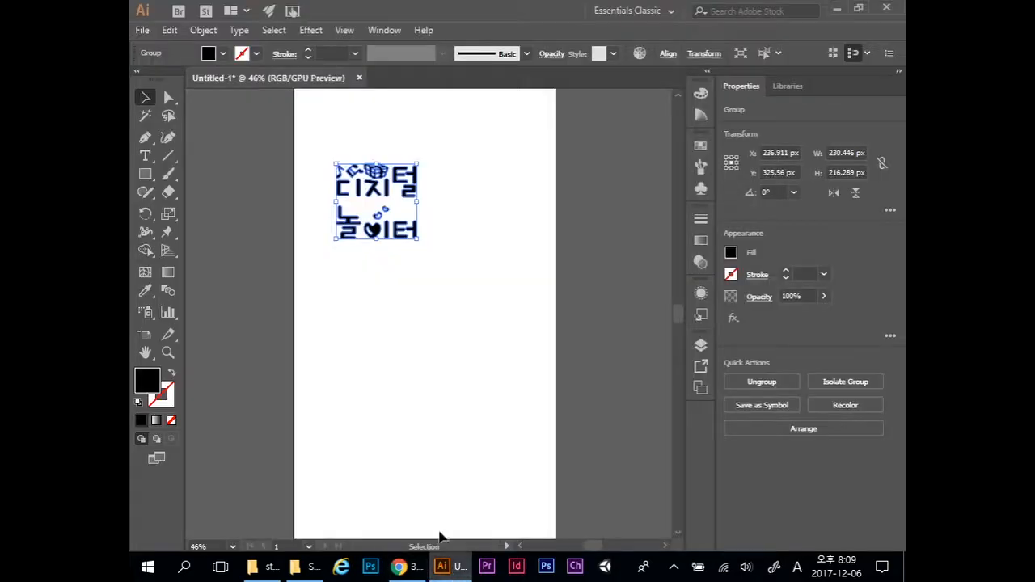
left_click_drag(418, 240, 540, 354)
left_click_drag(425, 234, 392, 201)
left_click_drag(510, 321, 540, 365)
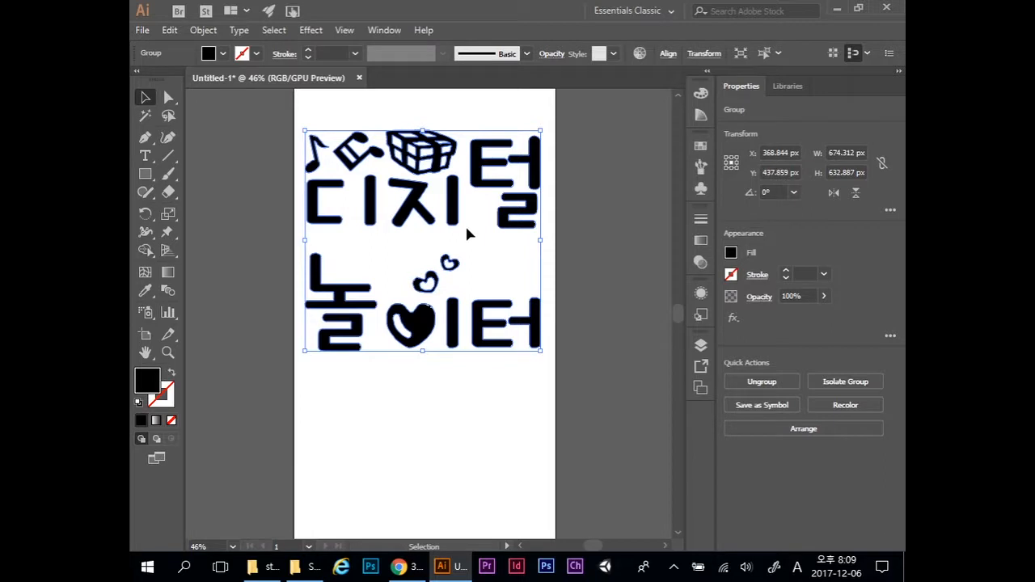
Step: Start exporting the enlarged lettering as a new asset and rename the asset Large_Text
right_click(417, 201)
left_click(465, 434)
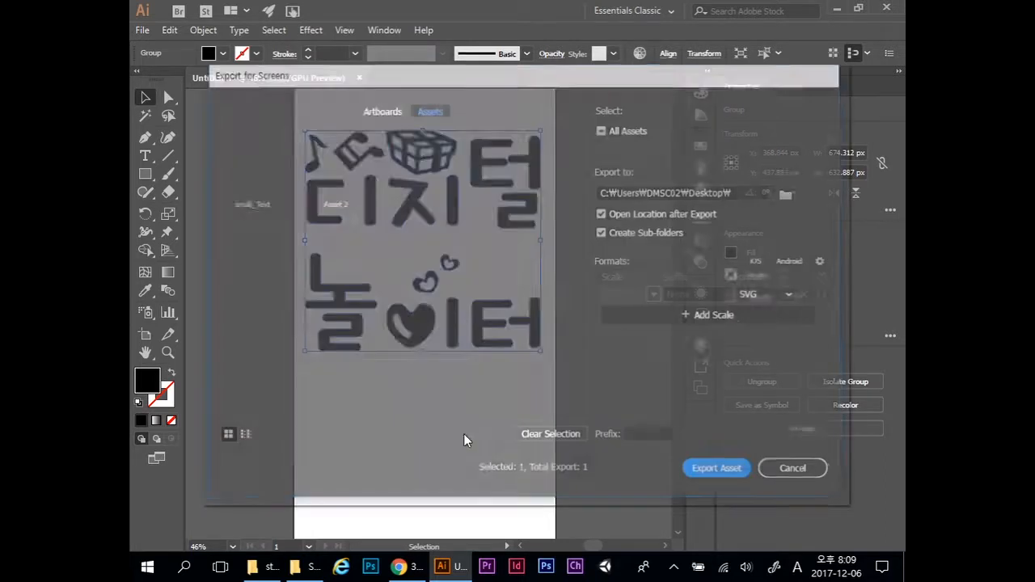
double_click(330, 202)
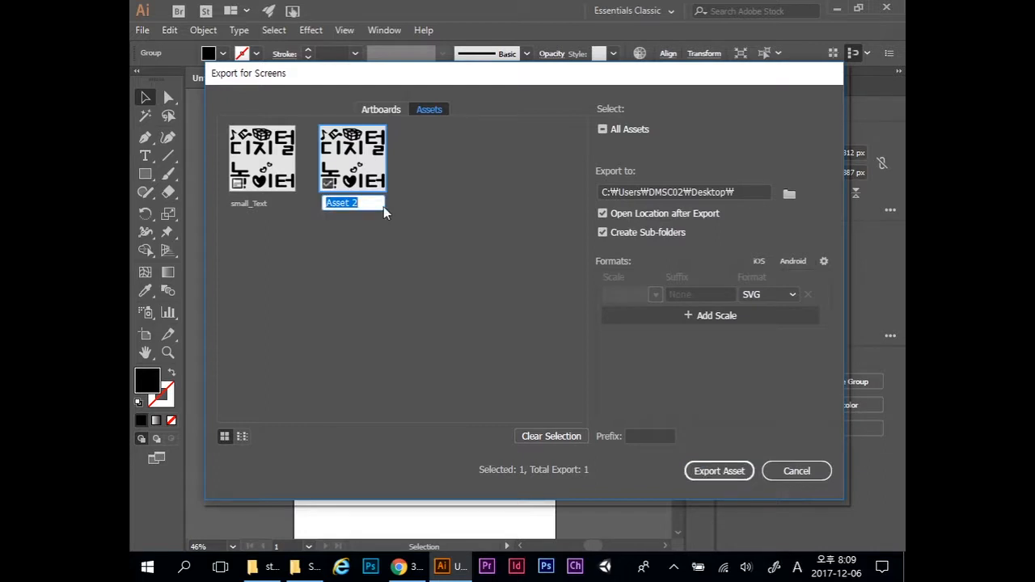
type("Lag")
key("Return")
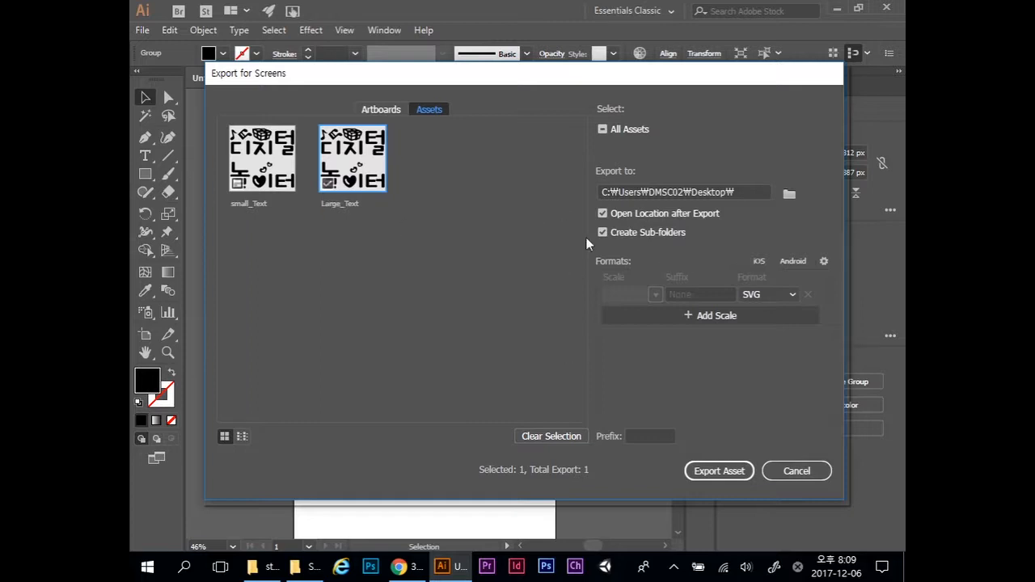
Step: Export the Large_Text asset to the Desktop as SVG and select the exported file in the SVG folder
left_click(789, 193)
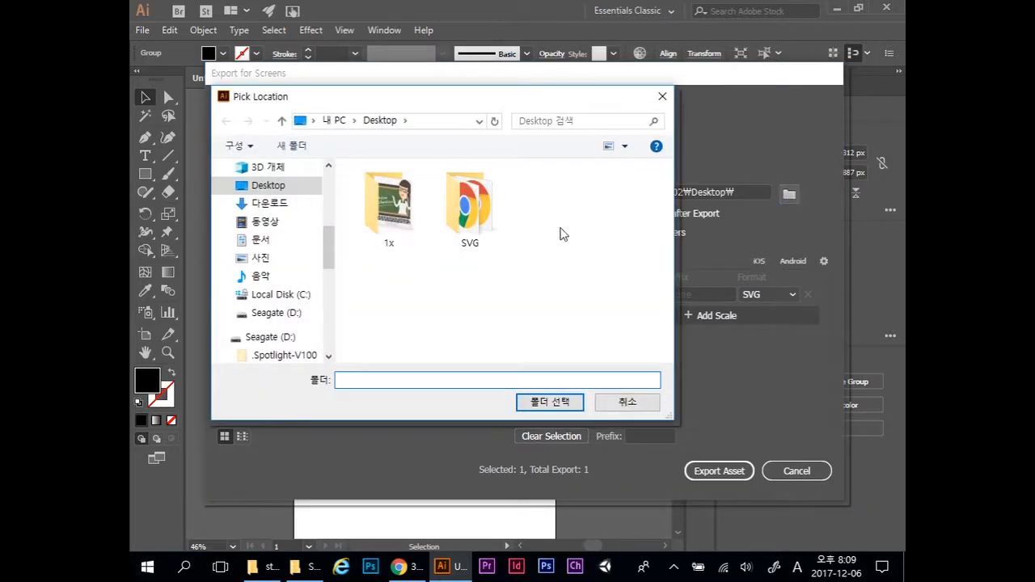
left_click(552, 404)
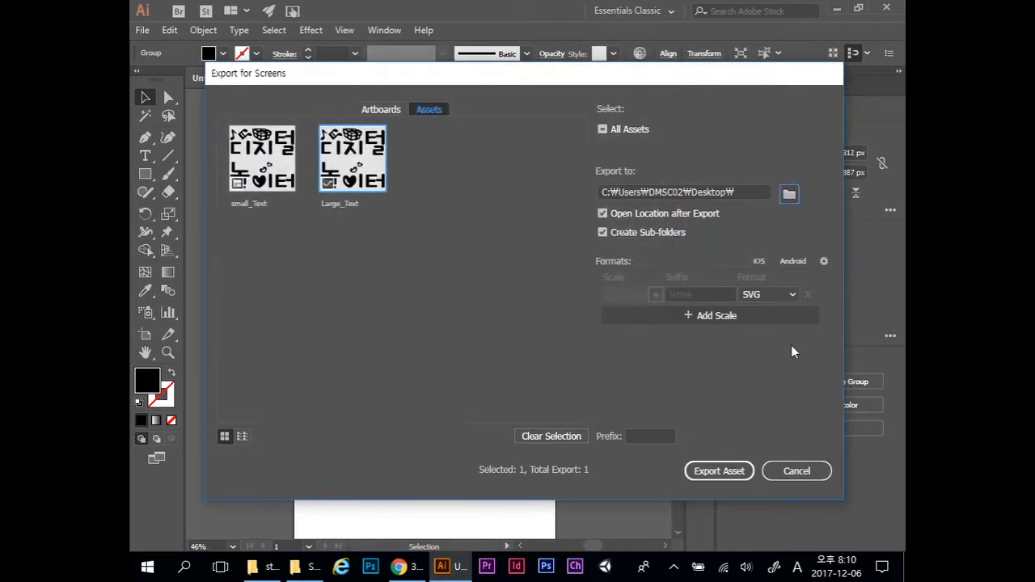
left_click(718, 475)
double_click(469, 211)
left_click(421, 202)
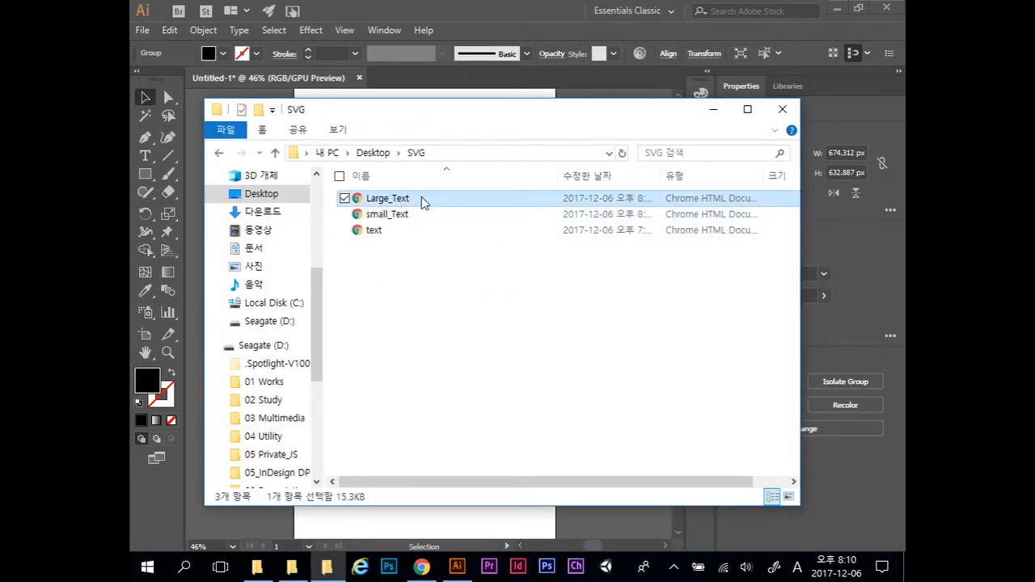
Step: Switch back to Tinkercad and import Large_Text.svg from the SVG folder, centered on the artboard at scale 100
left_click(421, 566)
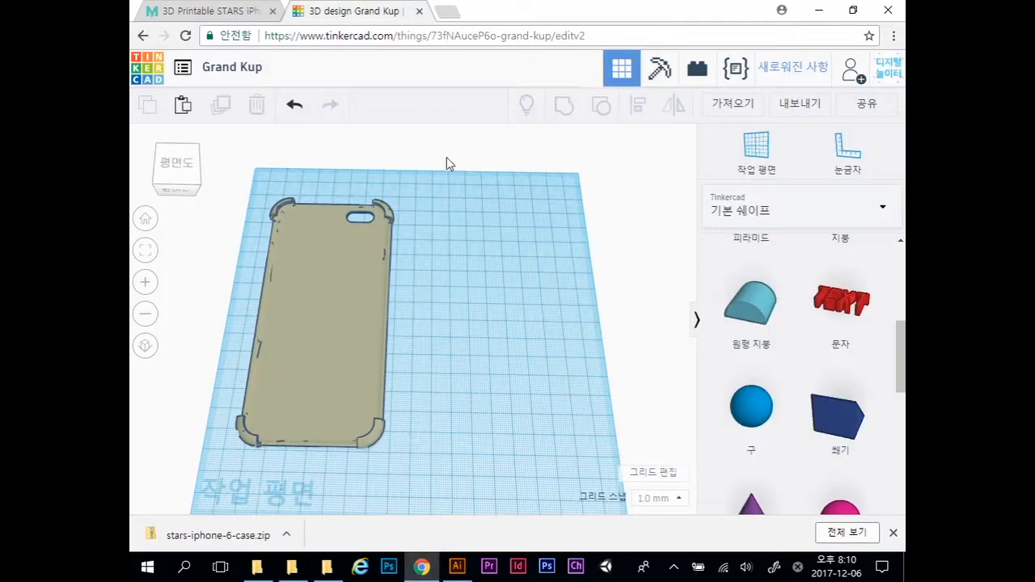
left_click(732, 102)
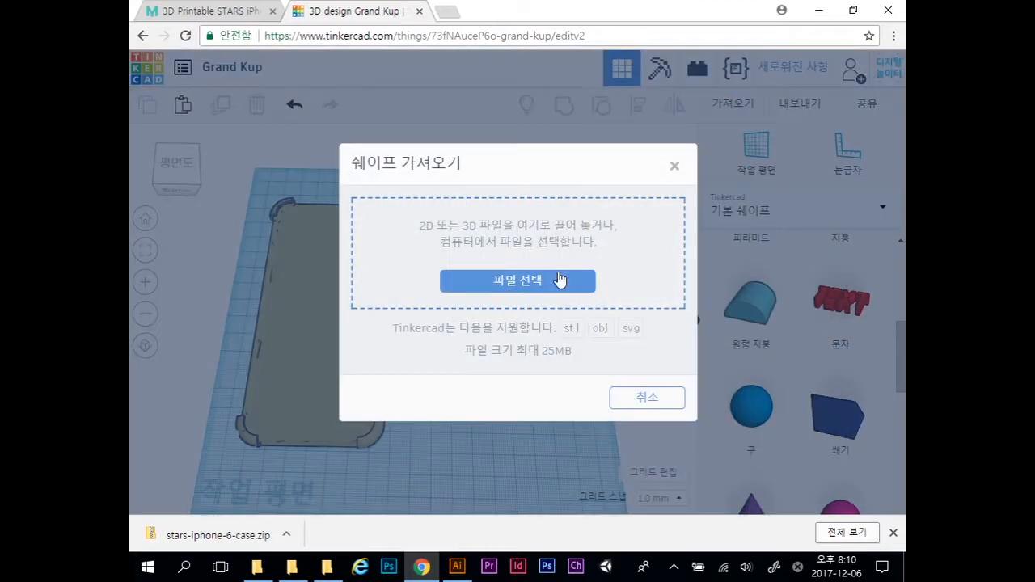
left_click(555, 281)
left_click(319, 105)
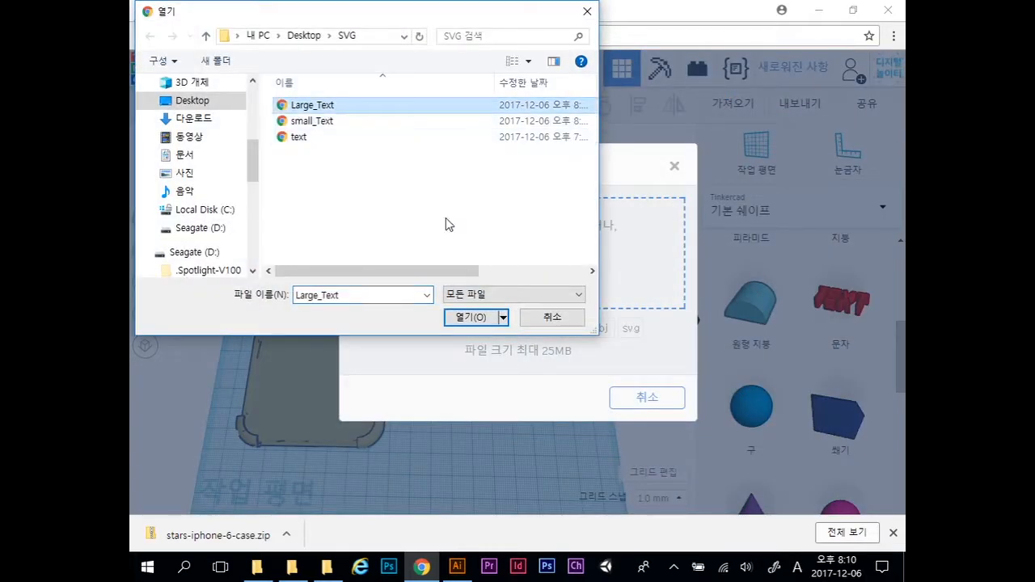
left_click(461, 318)
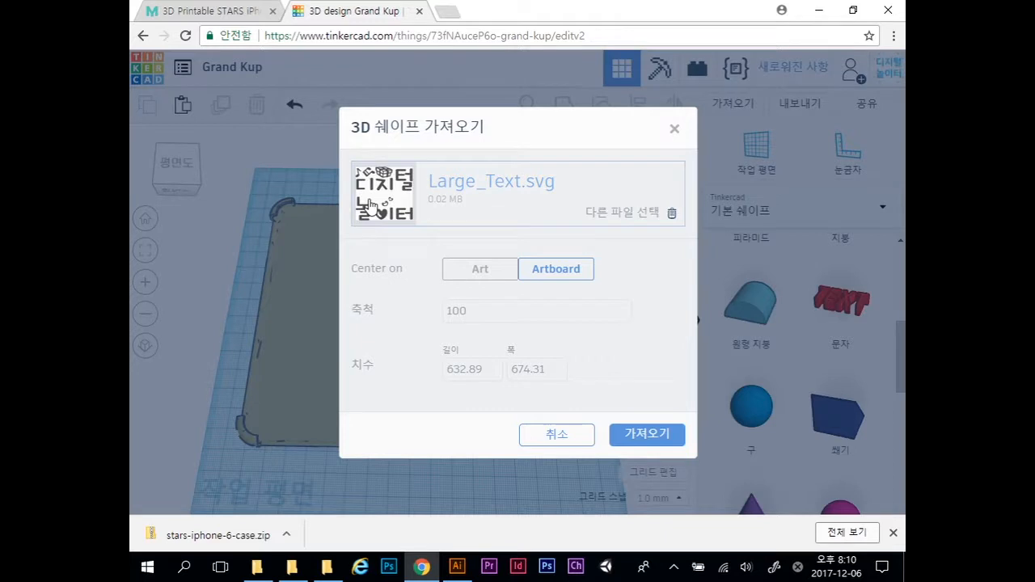
left_click(646, 435)
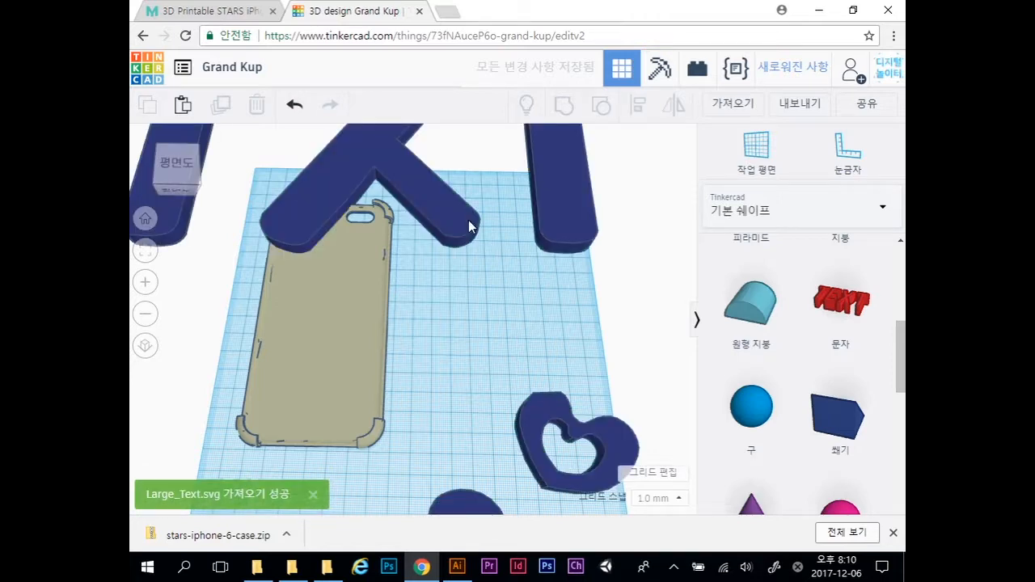
Step: Shrink the imported lettering proportionally to about 48 x 45 mm and place it on the workplane beside the phone case
left_click_drag(370, 141, 540, 375)
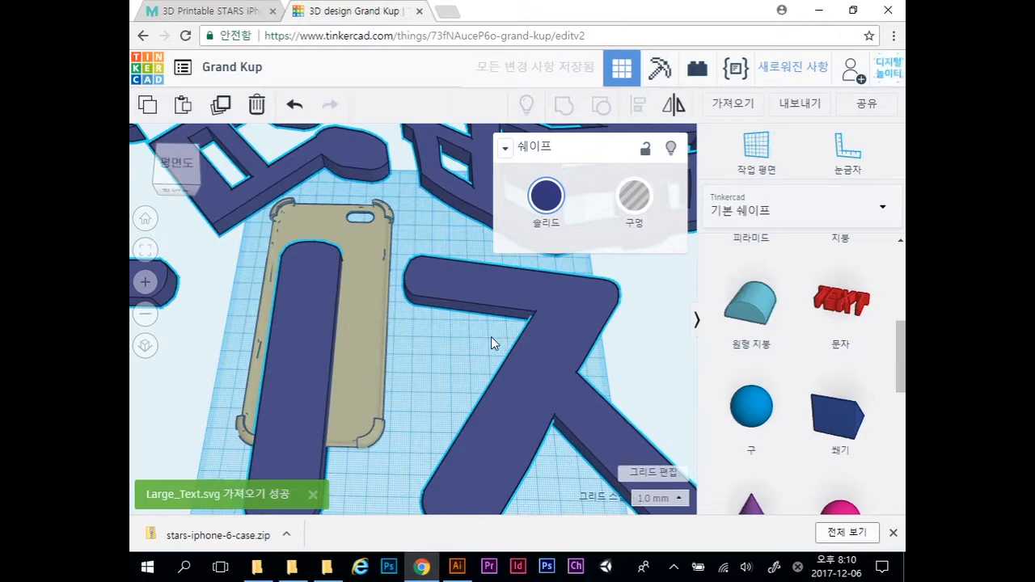
scroll(477, 339, "down", 5)
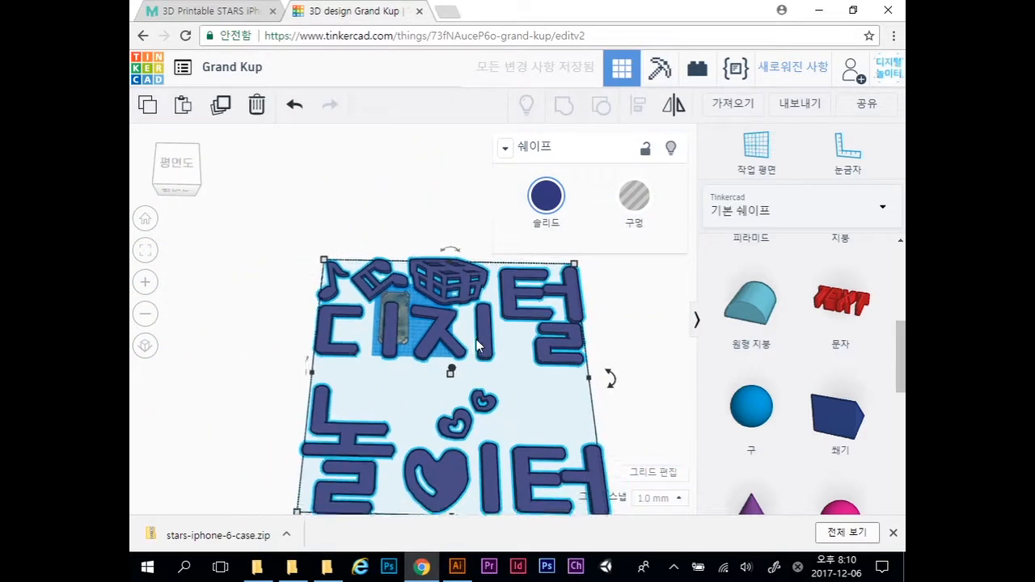
scroll(477, 346, "down", 1)
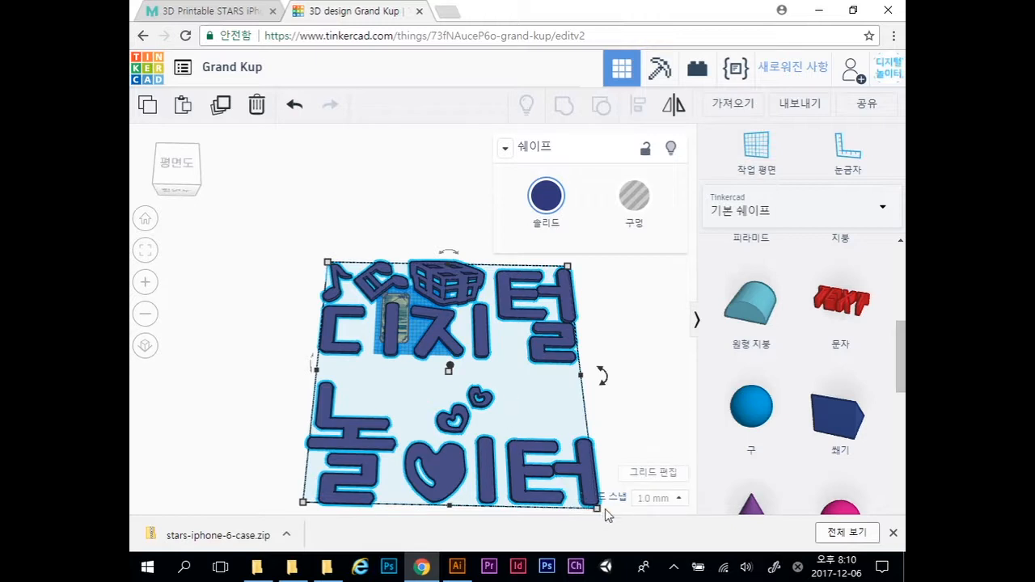
left_click_drag(394, 300, 426, 307)
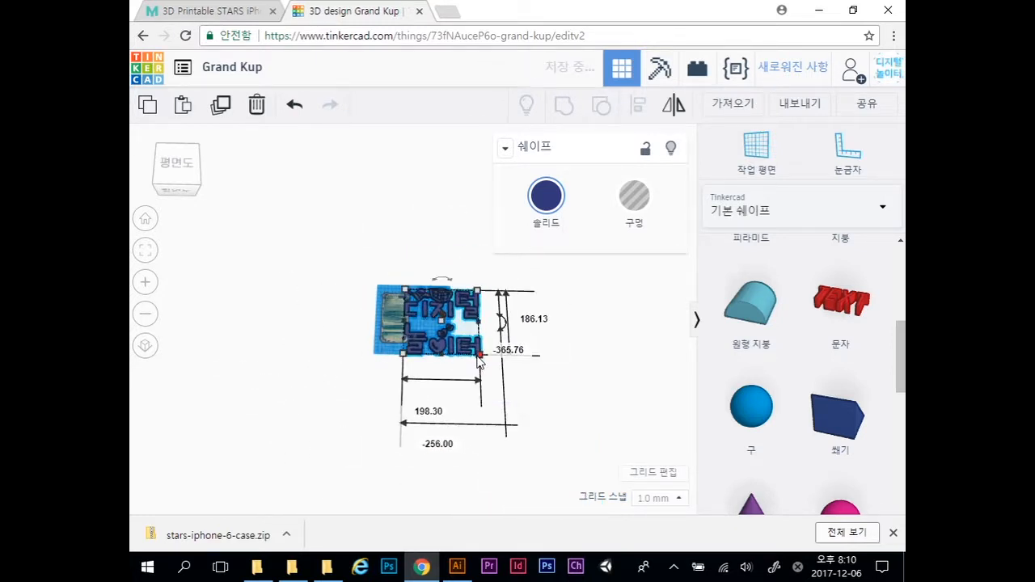
left_click_drag(481, 353, 438, 327)
scroll(438, 327, "up", 5)
scroll(454, 326, "up", 4)
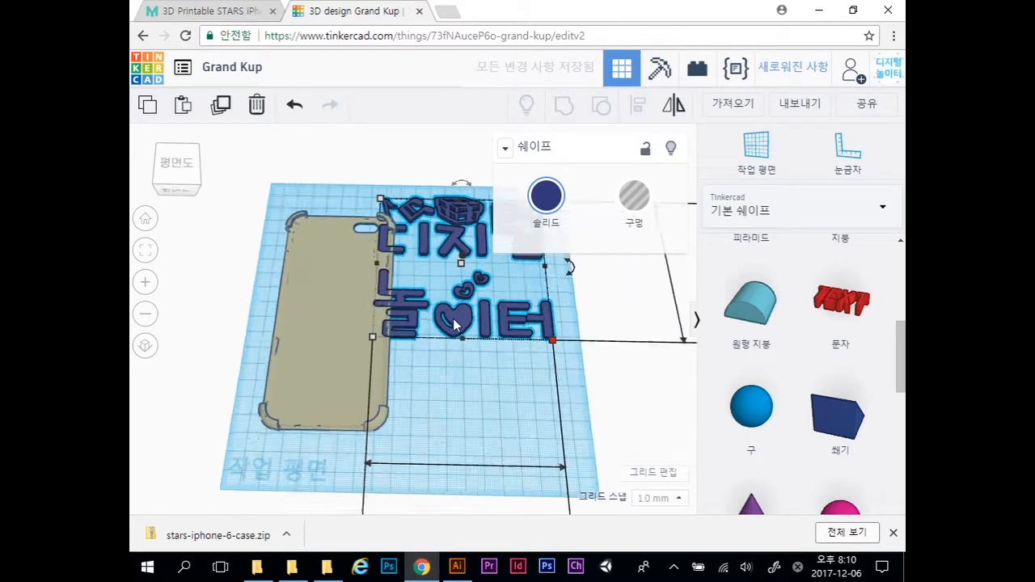
left_click(484, 392)
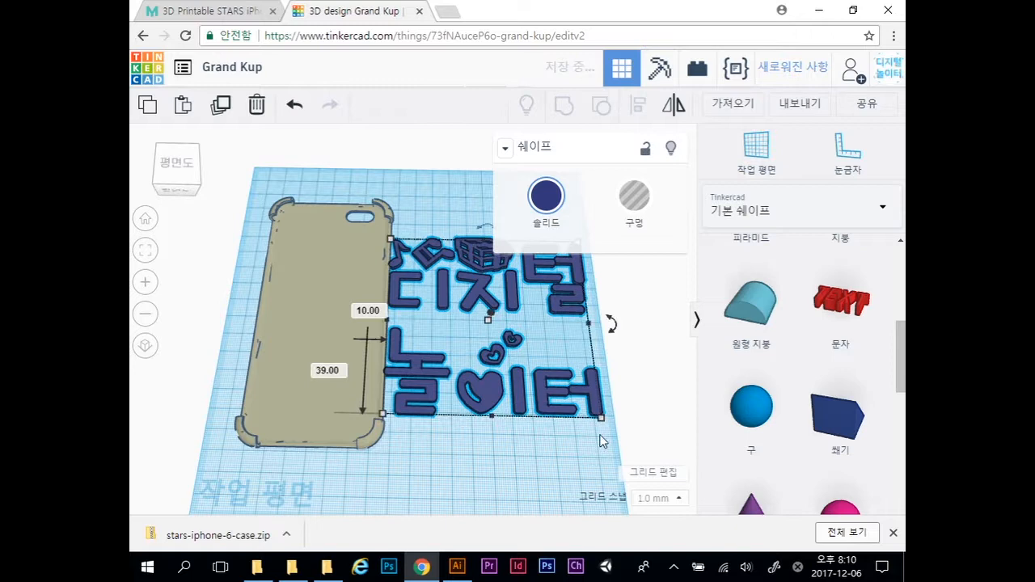
left_click_drag(603, 418, 473, 407)
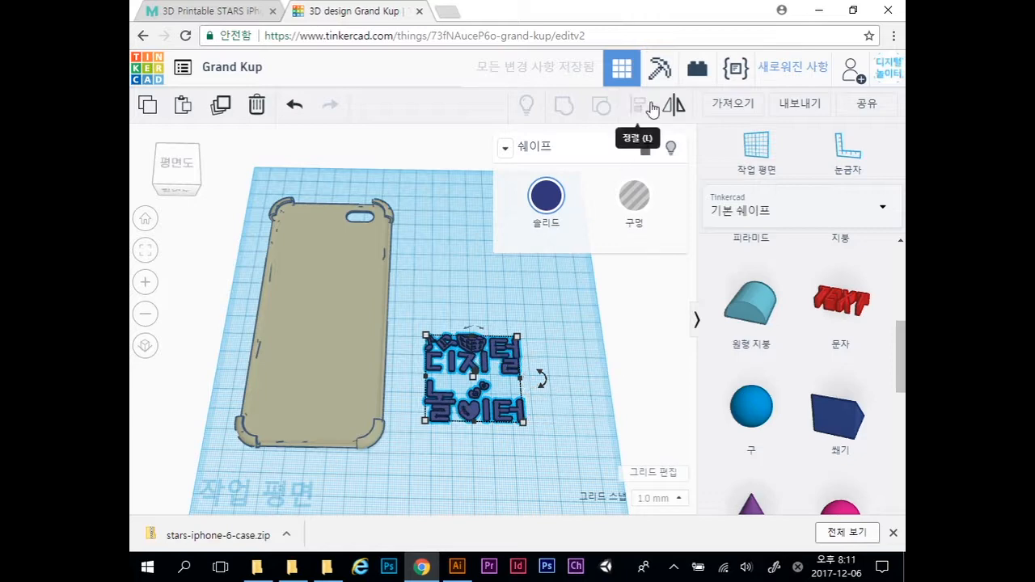
Step: Mirror the lettering horizontally so that it reads backwards
left_click(679, 105)
left_click(475, 443)
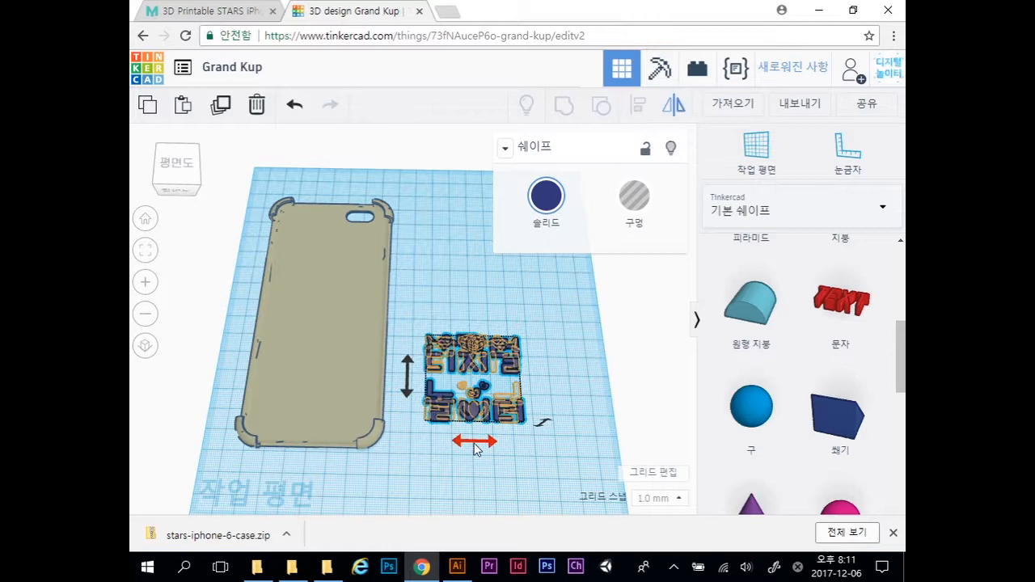
left_click(579, 367)
left_click(486, 372)
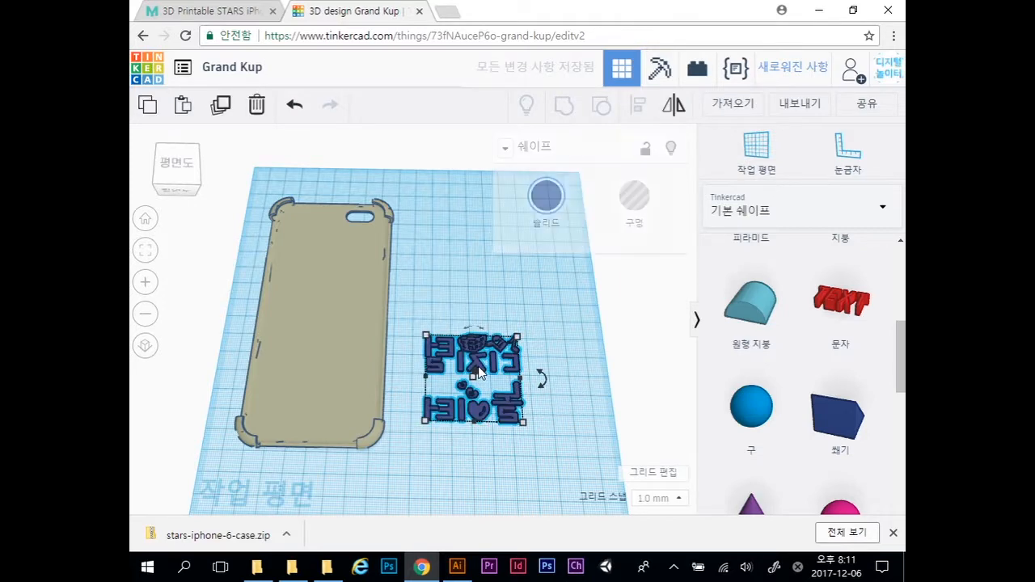
Step: Raise the height of the mirrored lettering to about 8 mm
right_click_drag(600, 441, 547, 372)
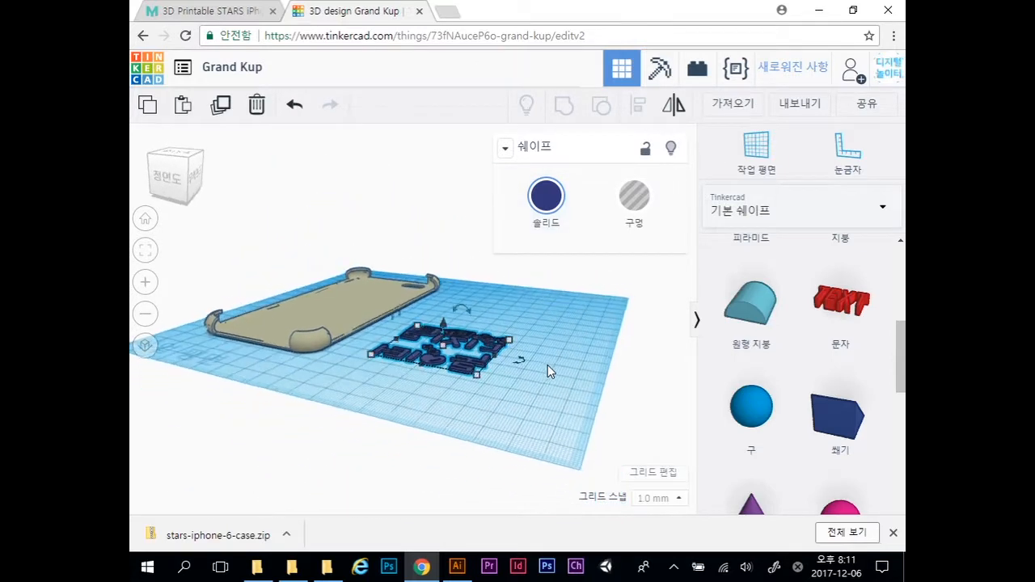
mouse_move(444, 348)
left_mouse_down()
mouse_move(444, 321)
mouse_move(449, 328)
left_mouse_up()
right_click_drag(423, 390, 555, 417)
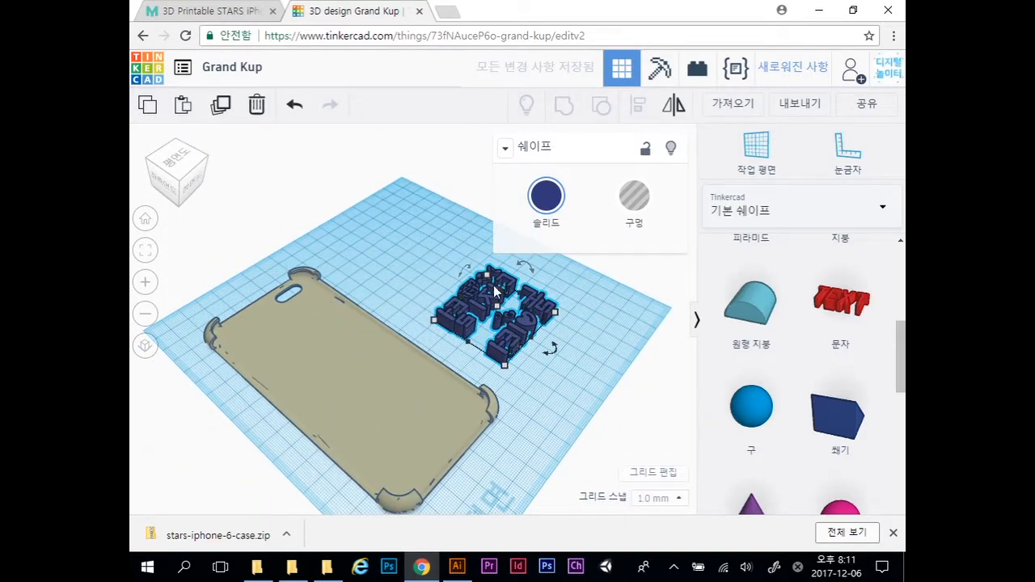
Step: Bring the lettering and the phone case together near the workplane's middle, with the lettering over the case's lower half
left_click_drag(523, 317, 424, 417)
right_click_drag(524, 316, 429, 366)
left_click_drag(213, 341, 415, 469)
left_click_drag(330, 364, 406, 364)
left_click(528, 355)
left_click(439, 347)
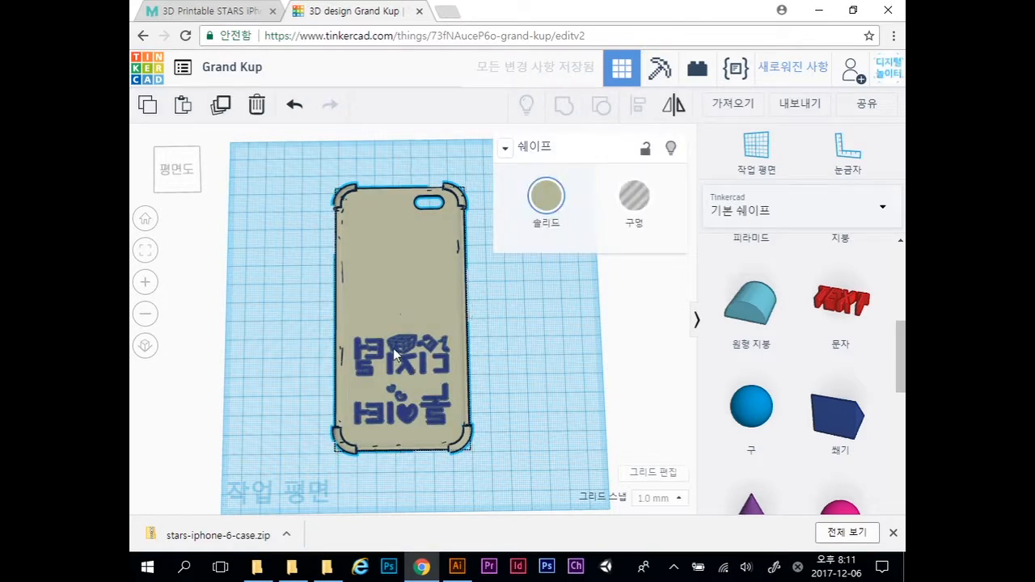
Step: Resize the lettering on the case proportionally to about 48.5 x 45.5 mm
left_click(402, 353)
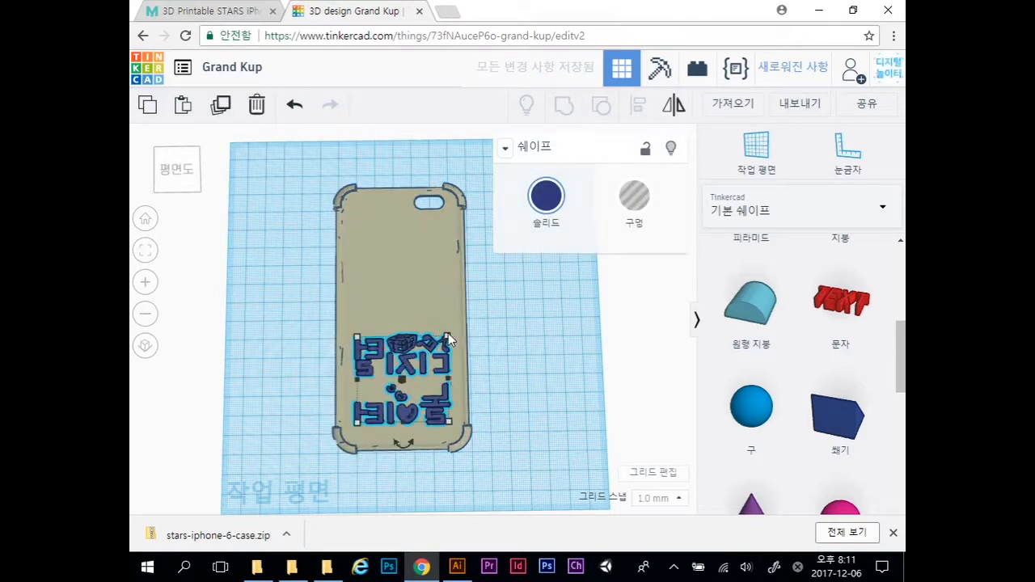
mouse_move(448, 334)
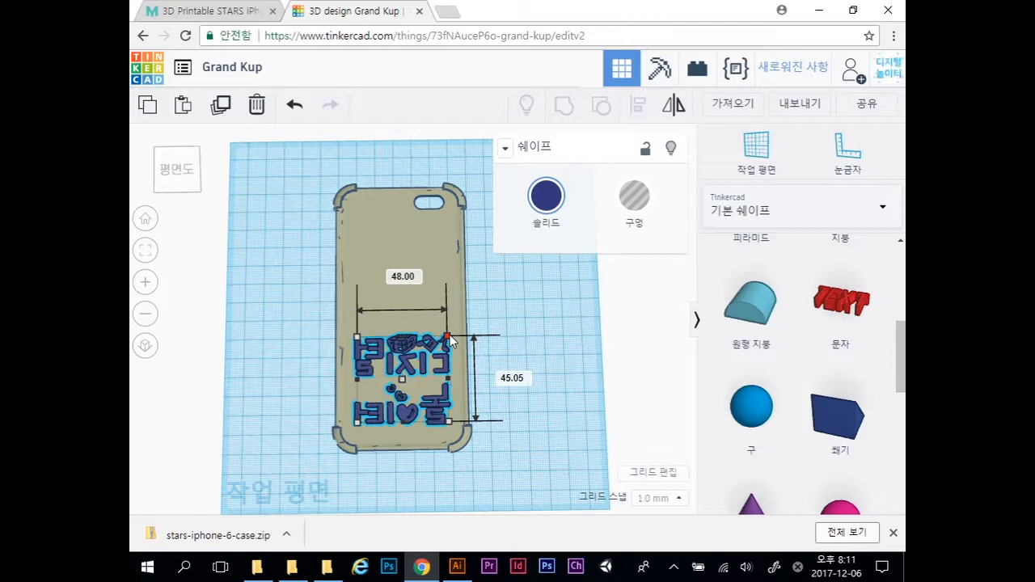
mouse_move(449, 335)
left_mouse_down()
mouse_move(436, 348)
mouse_move(443, 338)
left_mouse_up()
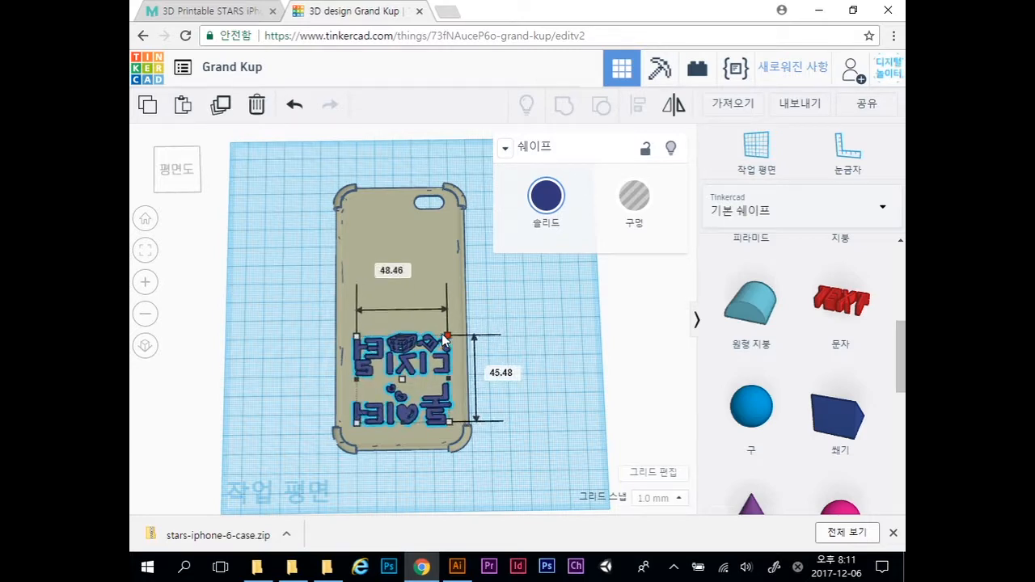
left_click(515, 416)
Step: Adjust the lettering vertically so that it passes through the back of the phone case
right_click_drag(515, 417, 482, 365)
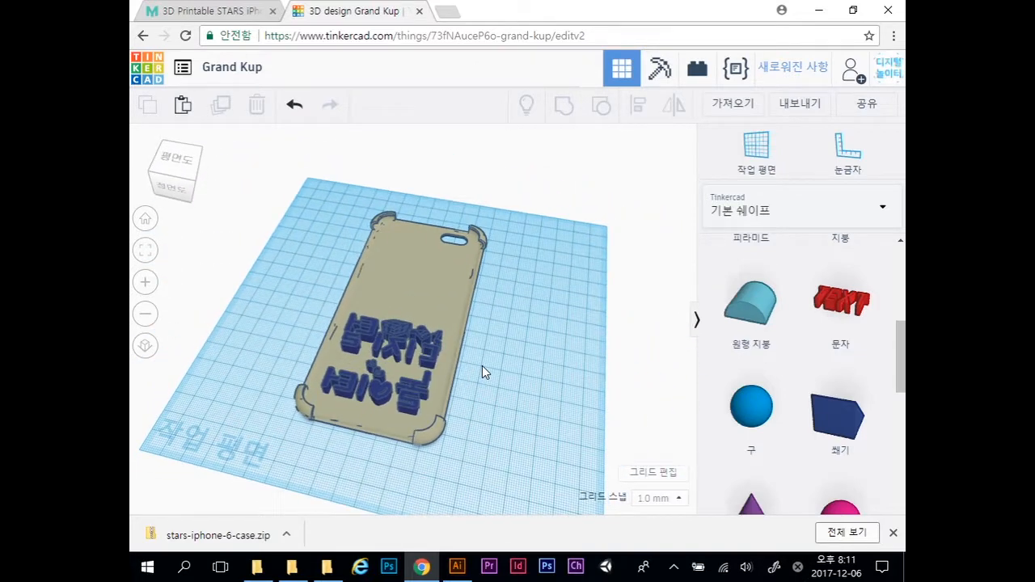
left_click(388, 355)
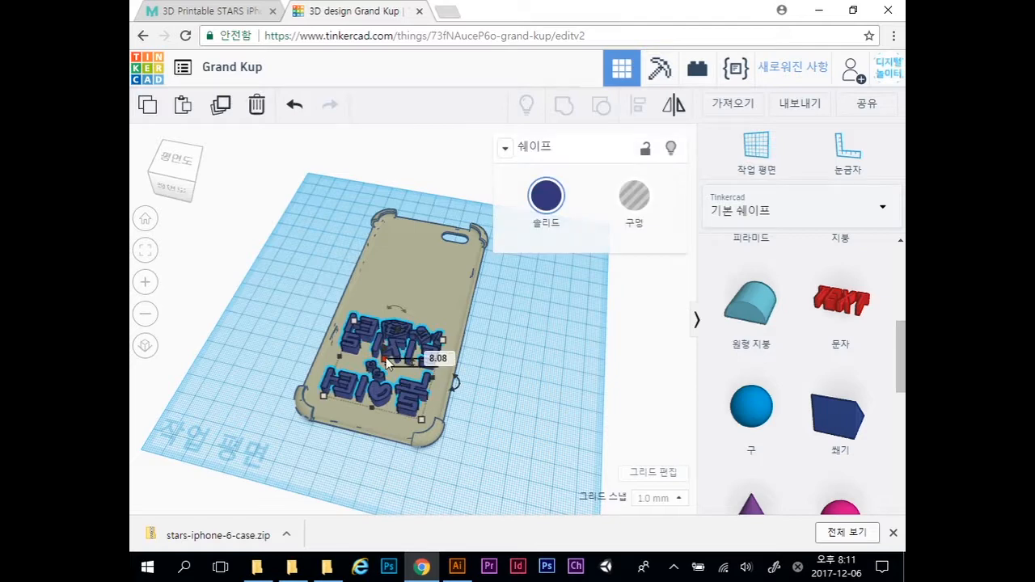
left_click_drag(385, 359, 386, 345, "shift")
key("ctrl+z")
mouse_move(384, 362)
left_mouse_down()
mouse_move(389, 348)
mouse_move(394, 362)
left_mouse_up()
right_click_drag(478, 402, 391, 319)
left_click_drag(380, 280, 382, 296)
right_click_drag(416, 377, 506, 360)
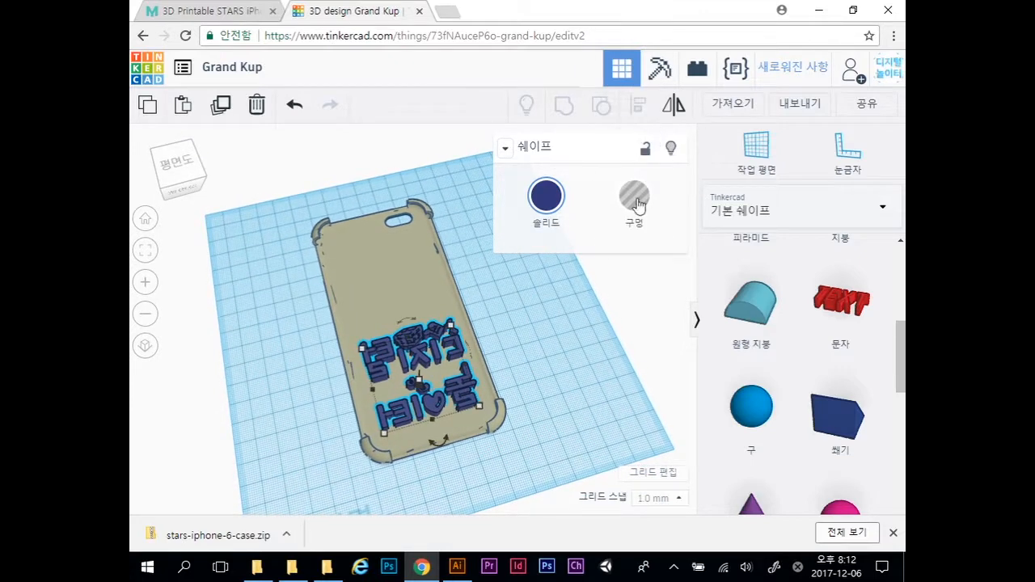
Step: Turn the lettering into a hole and align it to the center of the phone case's width
left_click(642, 205)
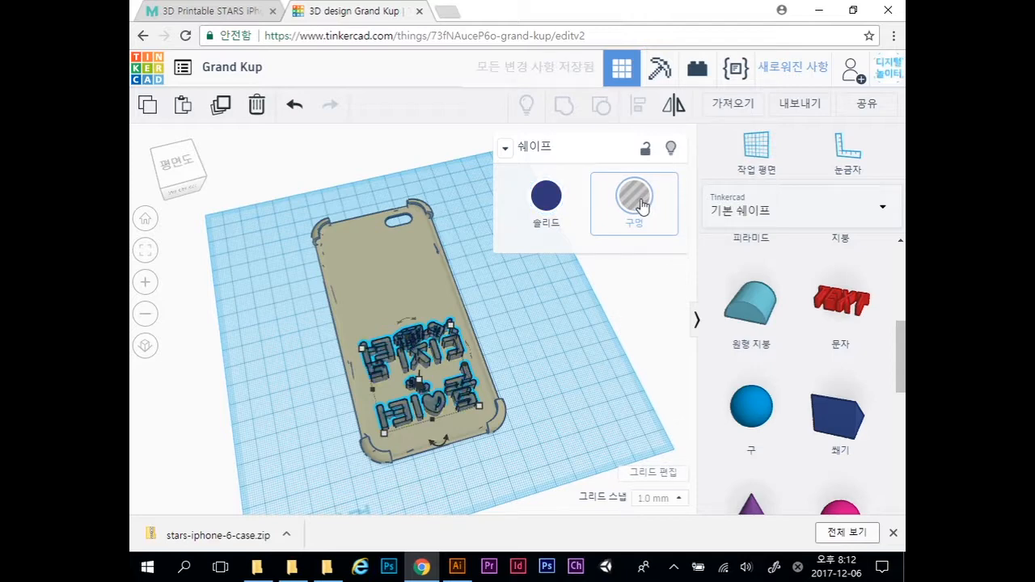
left_click_drag(267, 261, 563, 506)
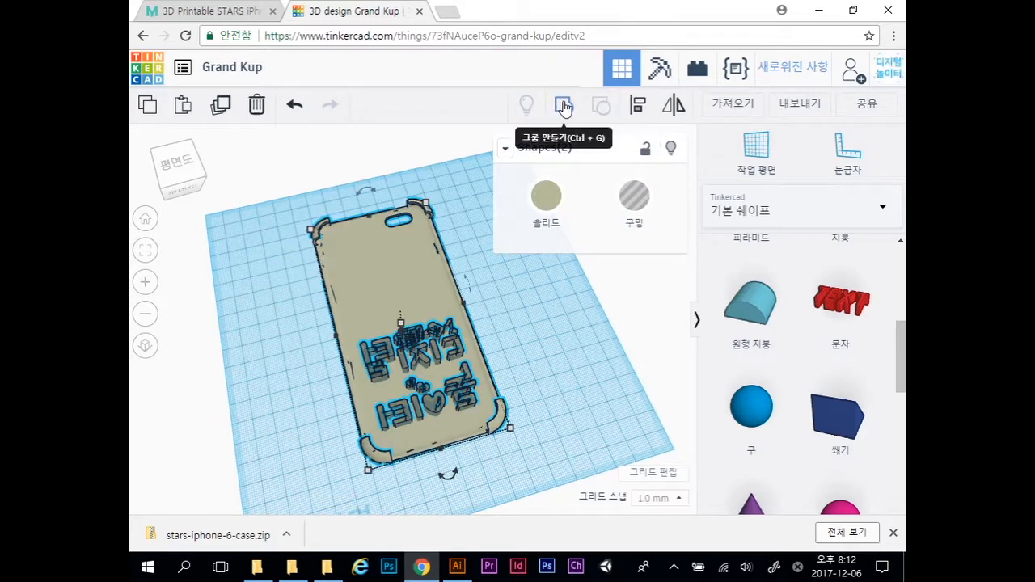
left_click(637, 105)
left_click(447, 472)
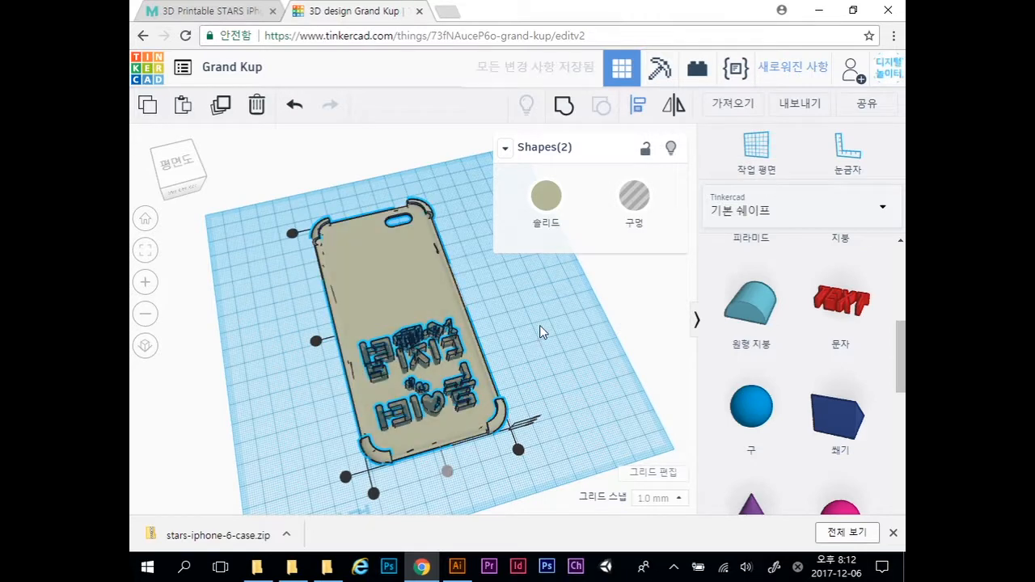
Step: Group the phone case with the hole lettering to cut the letters out of the case back
left_click(566, 108)
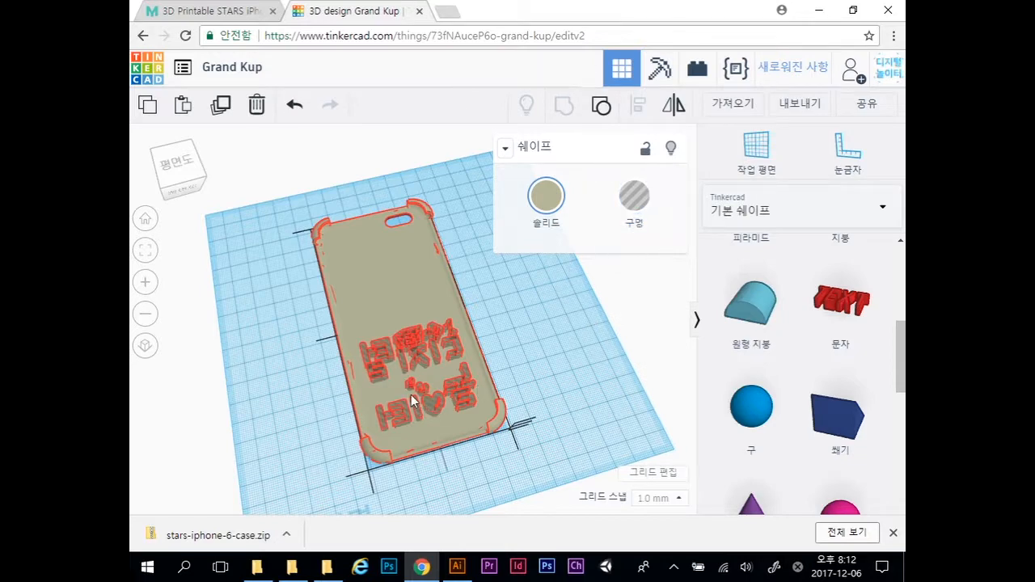
left_click(514, 374)
right_click_drag(534, 341, 513, 433)
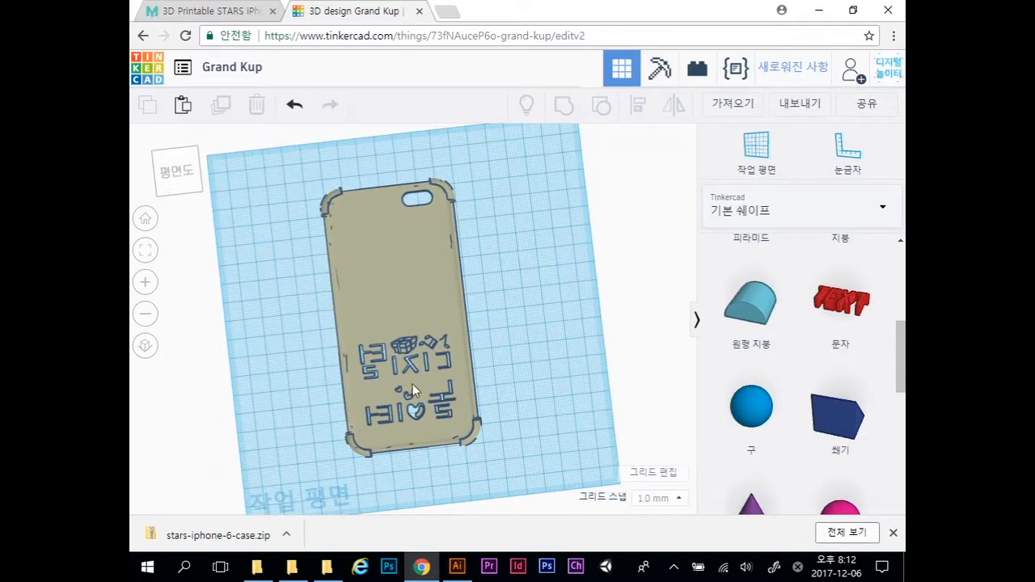
Step: Examine the cut-out letters, music notes, box and hearts closely for parts not connected to the case
scroll(409, 371, "up", 5)
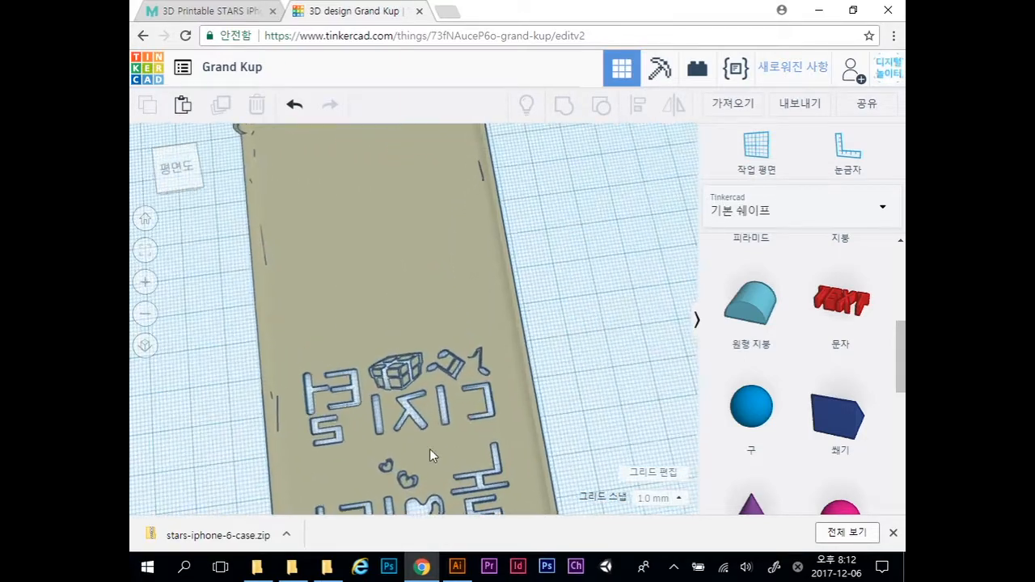
middle_click_drag(429, 448, 438, 285)
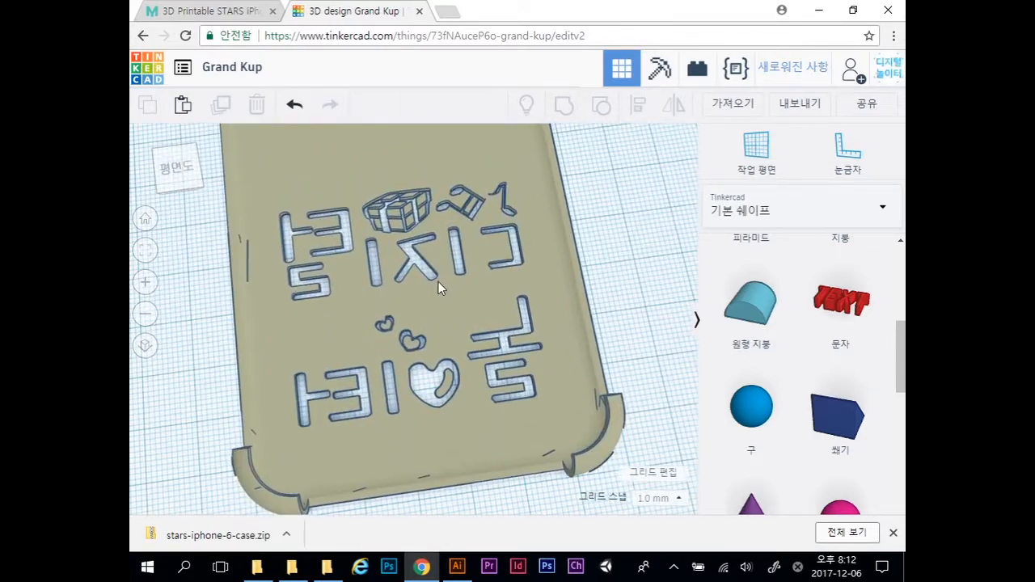
scroll(430, 291, "up", 5)
middle_click_drag(457, 329, 446, 396)
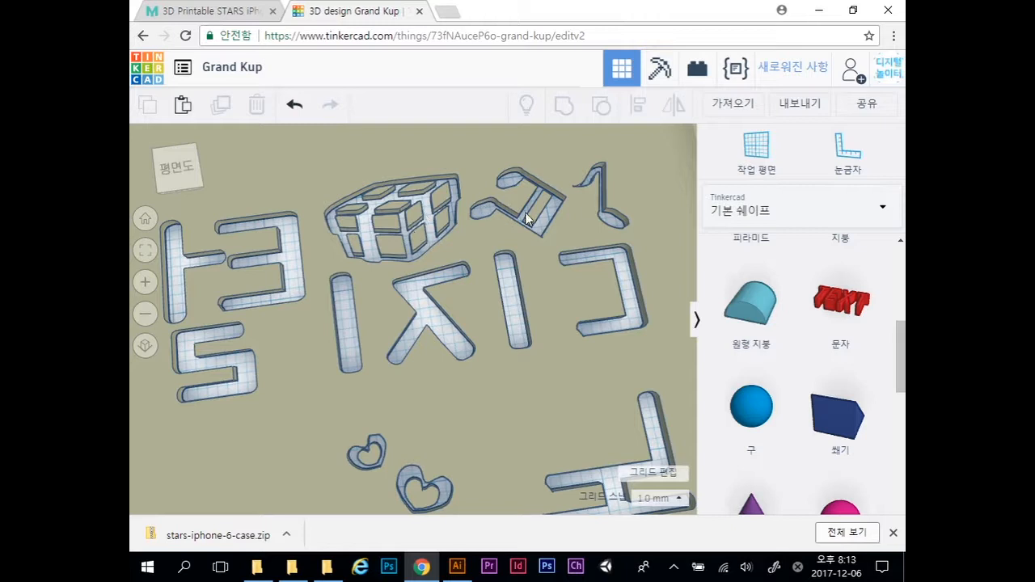
middle_click_drag(489, 370, 459, 255)
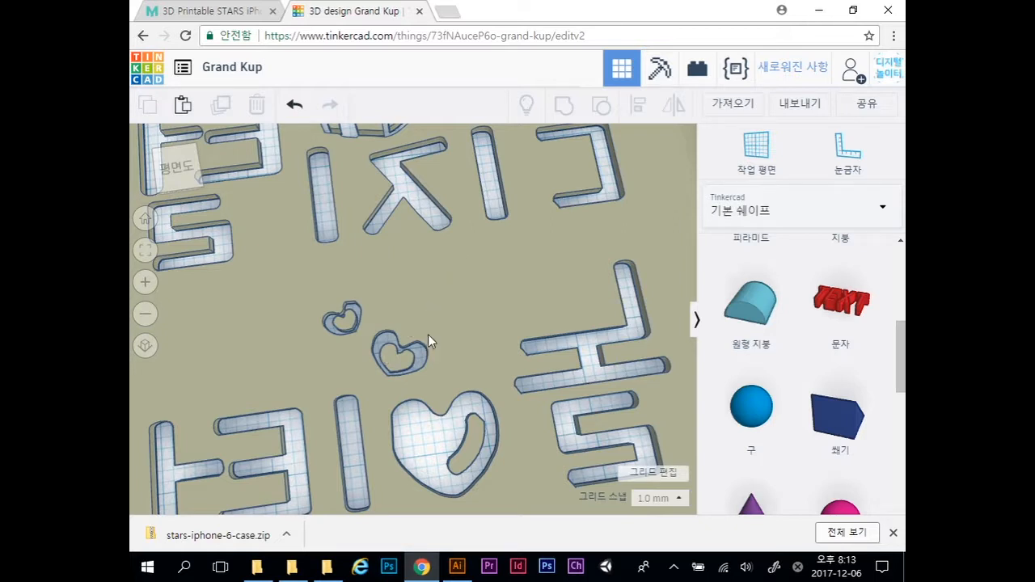
scroll(428, 341, "up", 6)
middle_click_drag(448, 372, 524, 425)
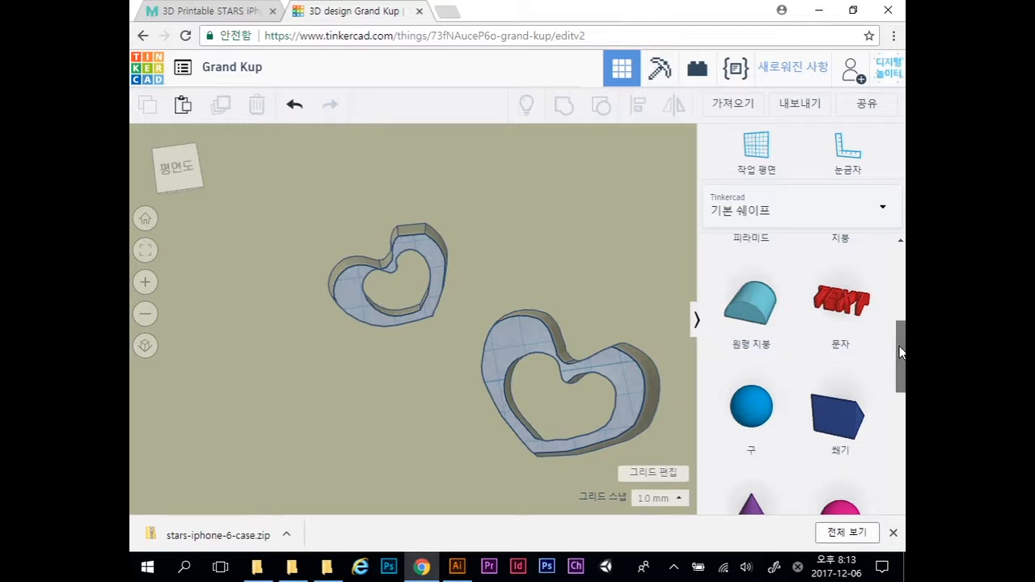
scroll(900, 352, "up", 4)
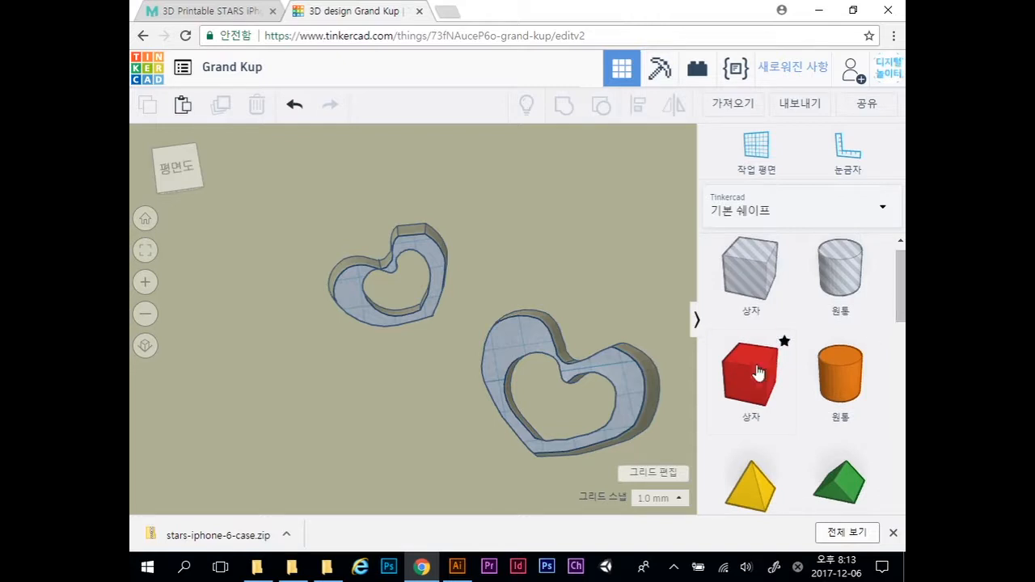
left_click(752, 371)
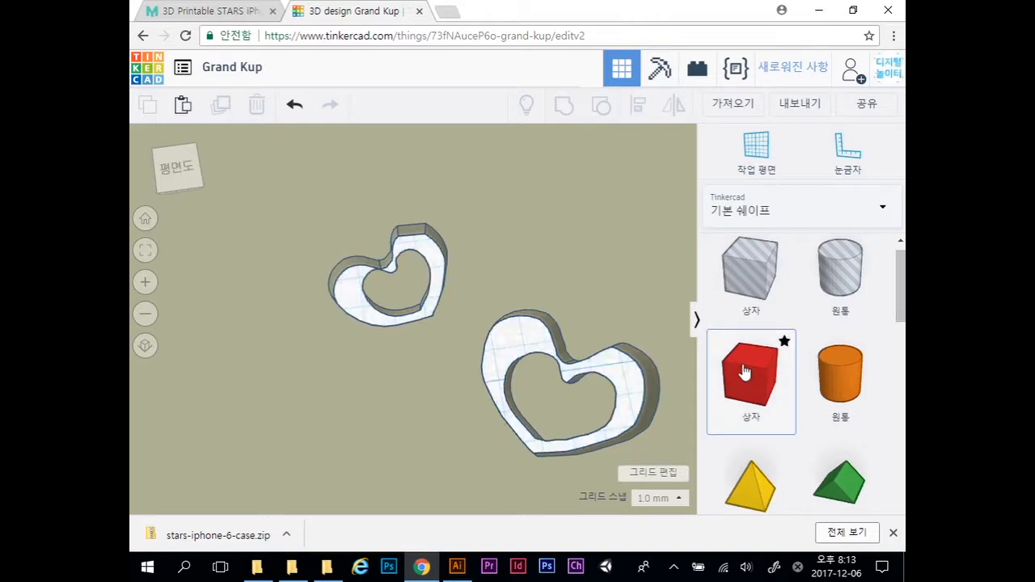
scroll(498, 353, "down", 8)
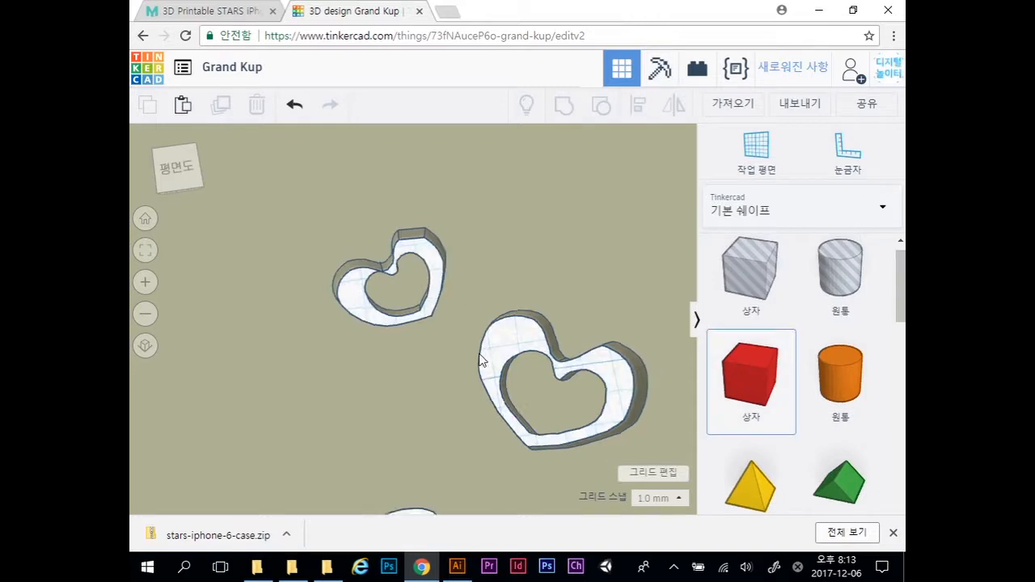
scroll(380, 385, "down", 3)
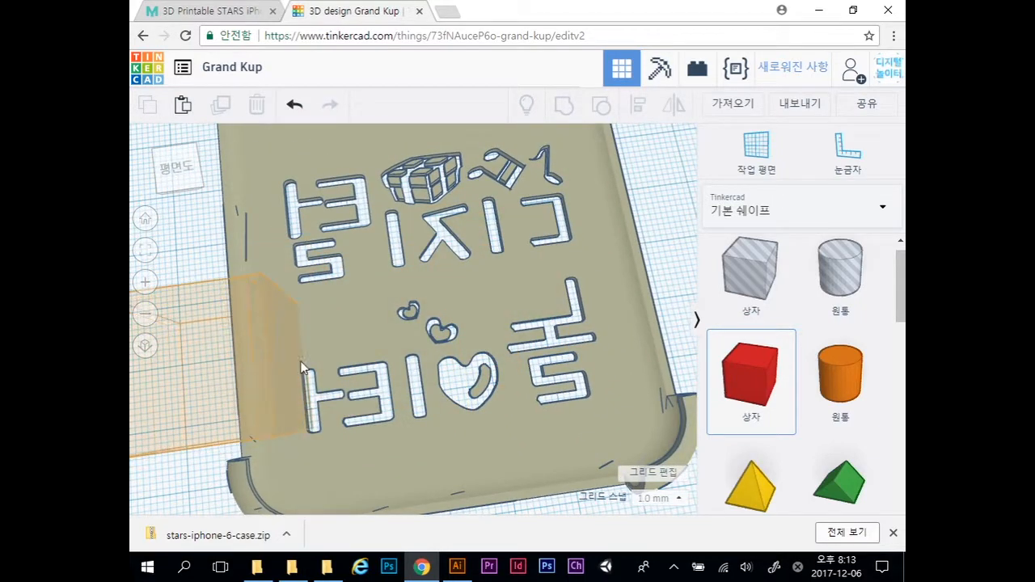
scroll(330, 354, "down", 5)
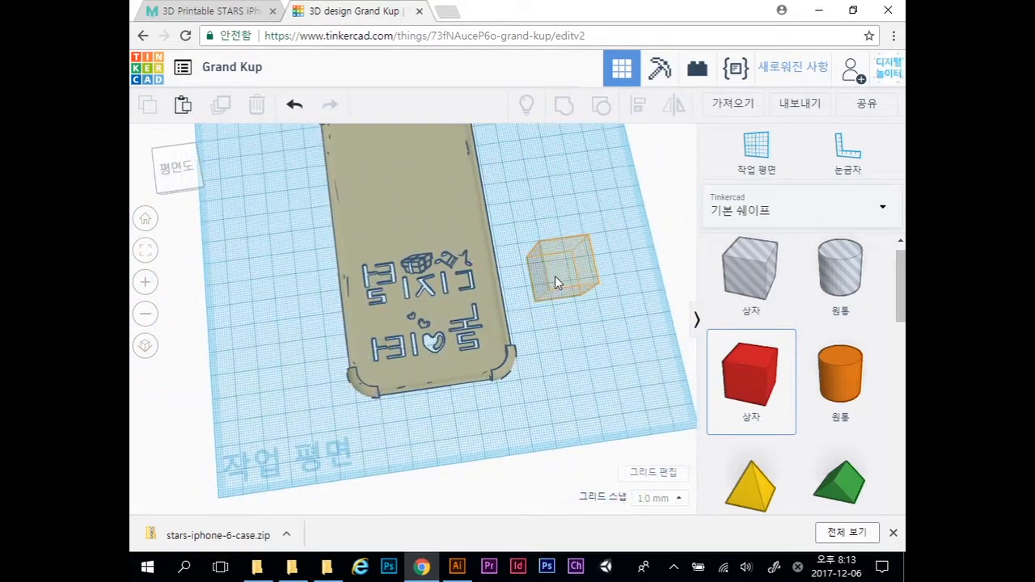
left_click(555, 276)
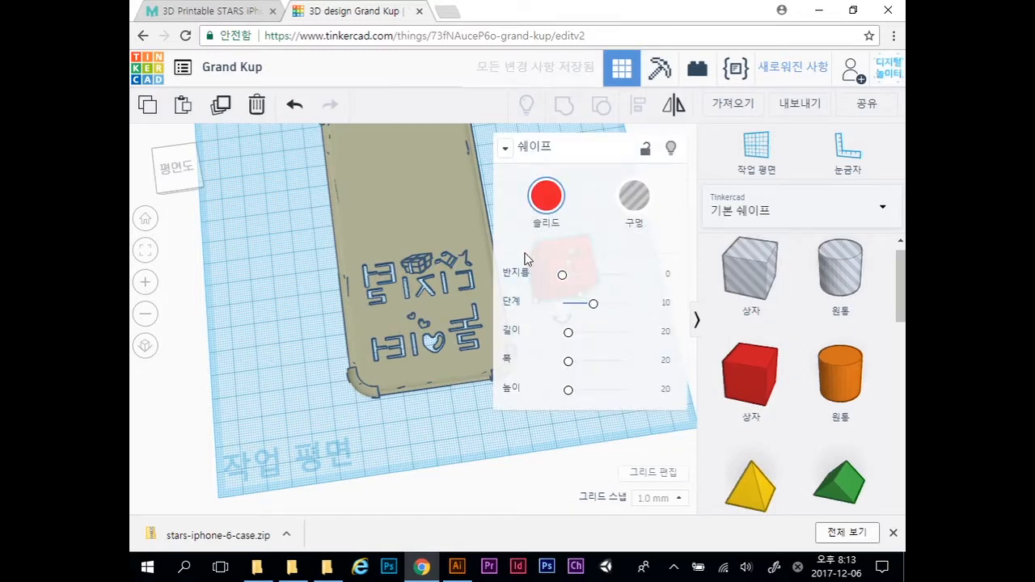
key("ctrl+z")
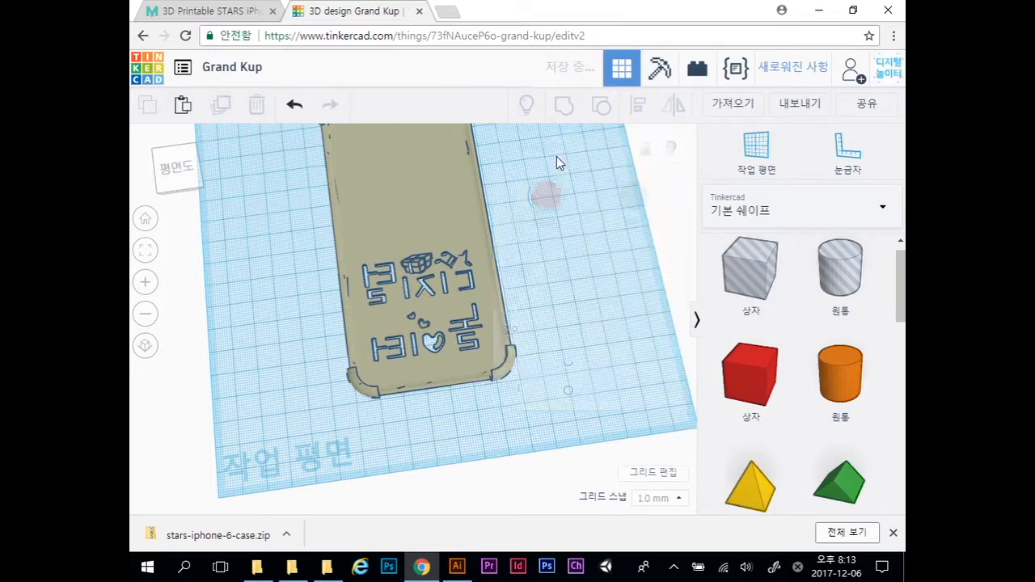
Step: Place a solid box on the workplane beside the phone case and size it to 14 × 5 mm and 7 mm high
left_click(753, 372)
left_click(278, 335)
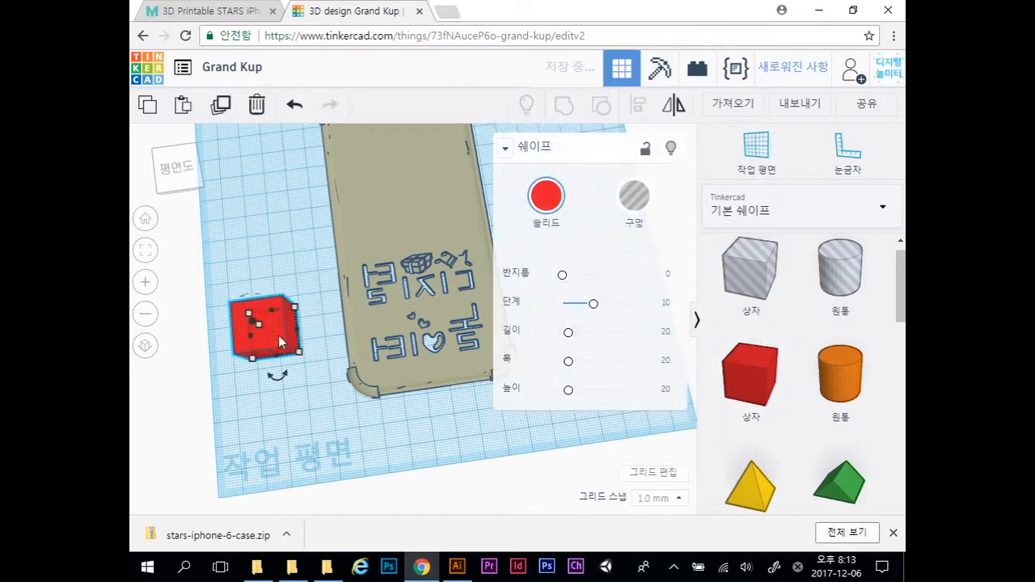
left_click_drag(299, 353, 283, 321)
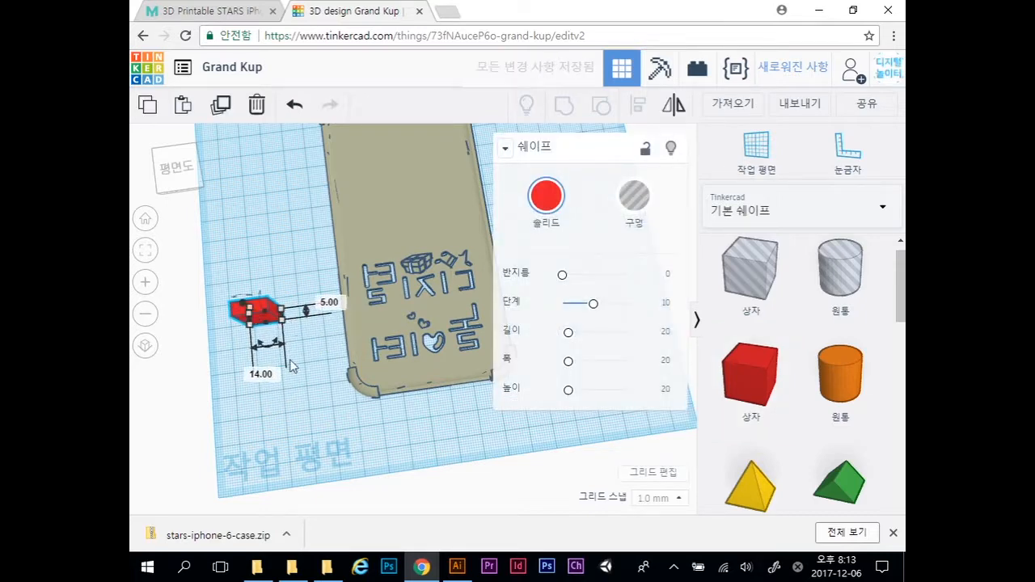
right_click_drag(291, 365, 254, 296)
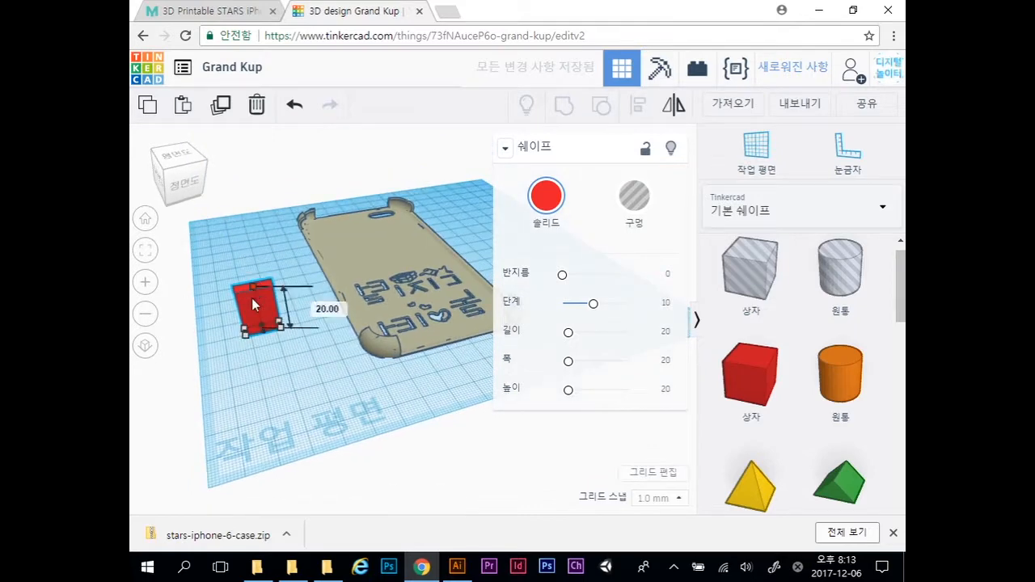
left_click_drag(252, 302, 257, 318)
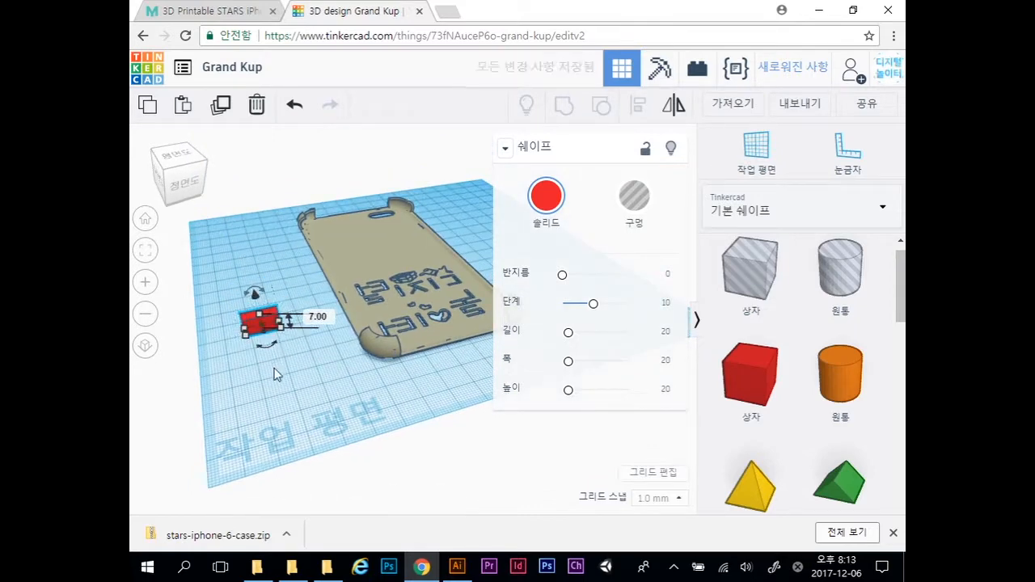
Step: Move the box onto the case back near the two small hearts and shrink its base to 4 × 1 mm
left_click_drag(257, 321, 350, 269)
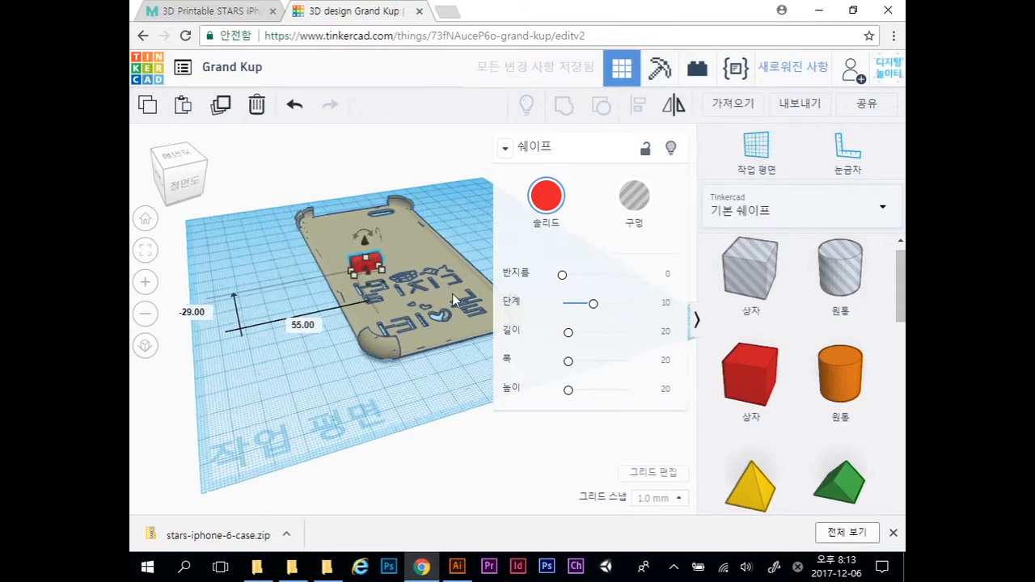
scroll(452, 294, "up", 2)
scroll(451, 296, "up", 5)
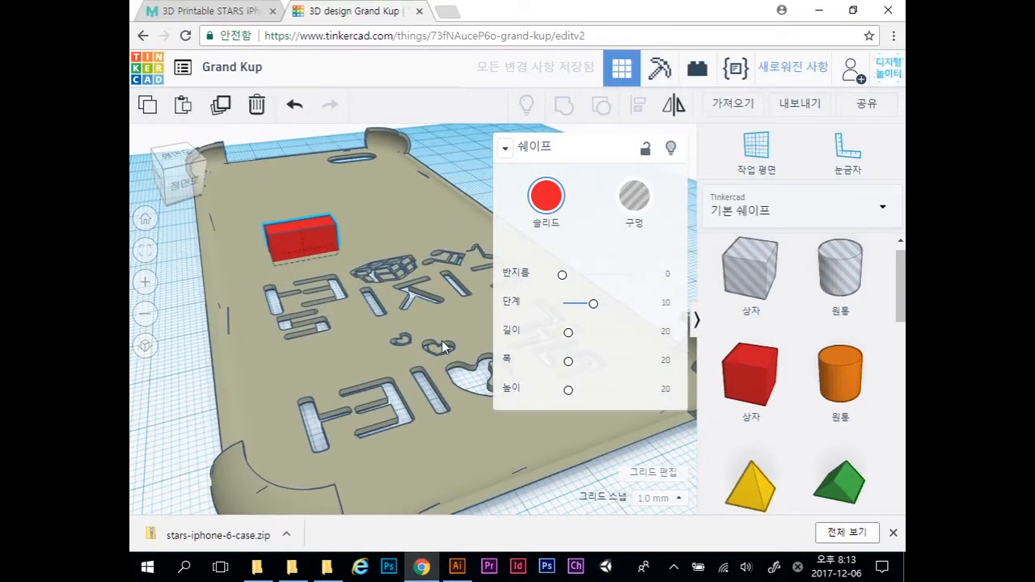
right_click_drag(443, 336, 433, 398)
left_click_drag(316, 154, 416, 325)
scroll(416, 325, "up", 5)
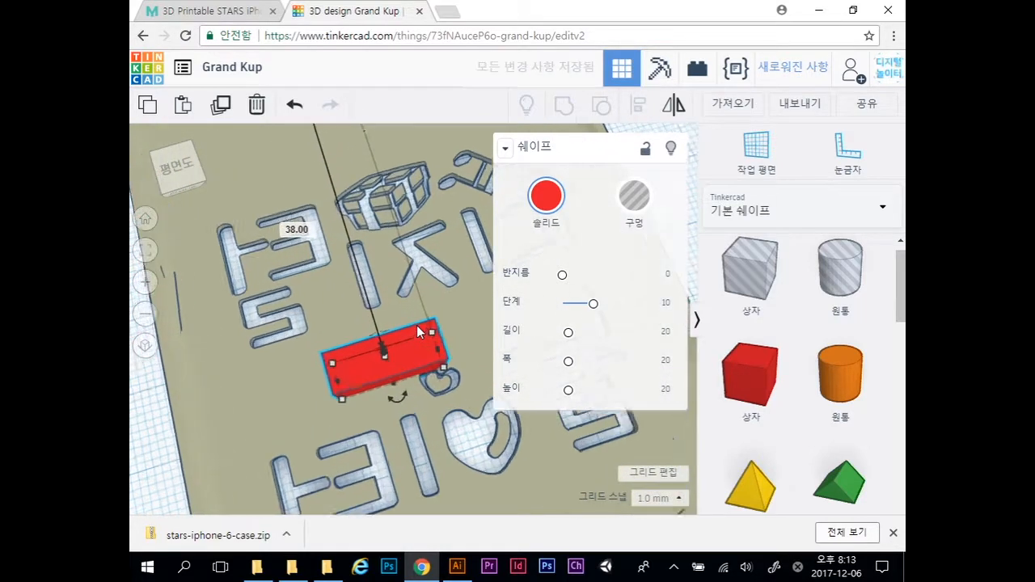
scroll(415, 324, "up", 3)
mouse_move(452, 342)
left_click_drag(452, 348, 334, 455)
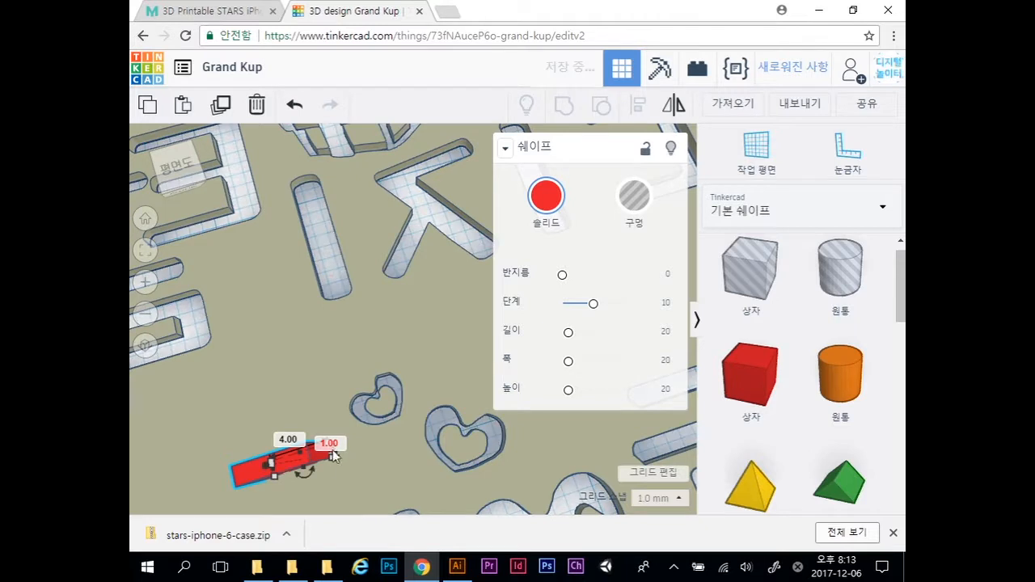
Step: Set the snap grid to 0.1 mm and shrink the box's base to about 1.02 × 1.43 mm
left_click(678, 502)
left_click(657, 368)
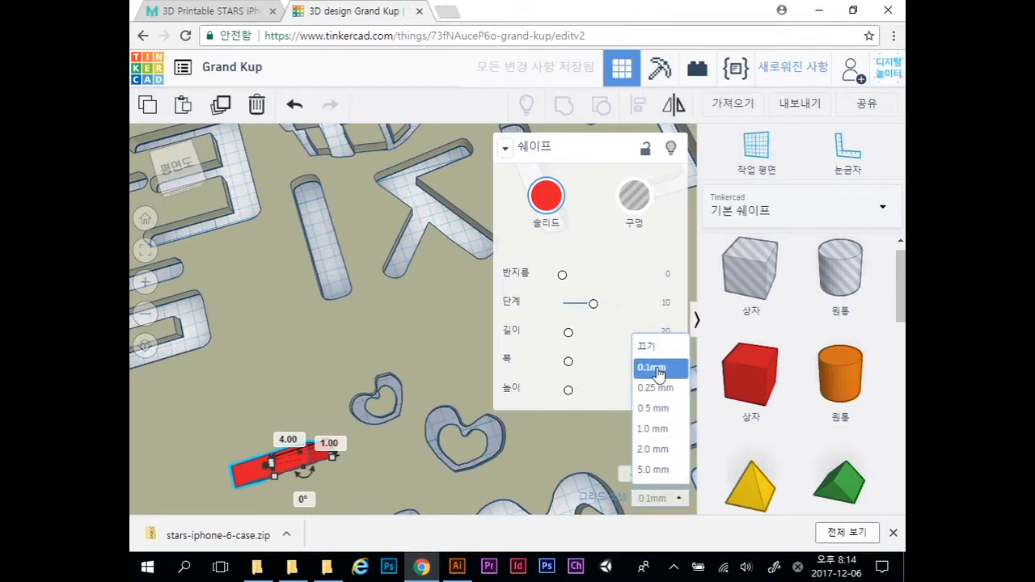
left_click(506, 148)
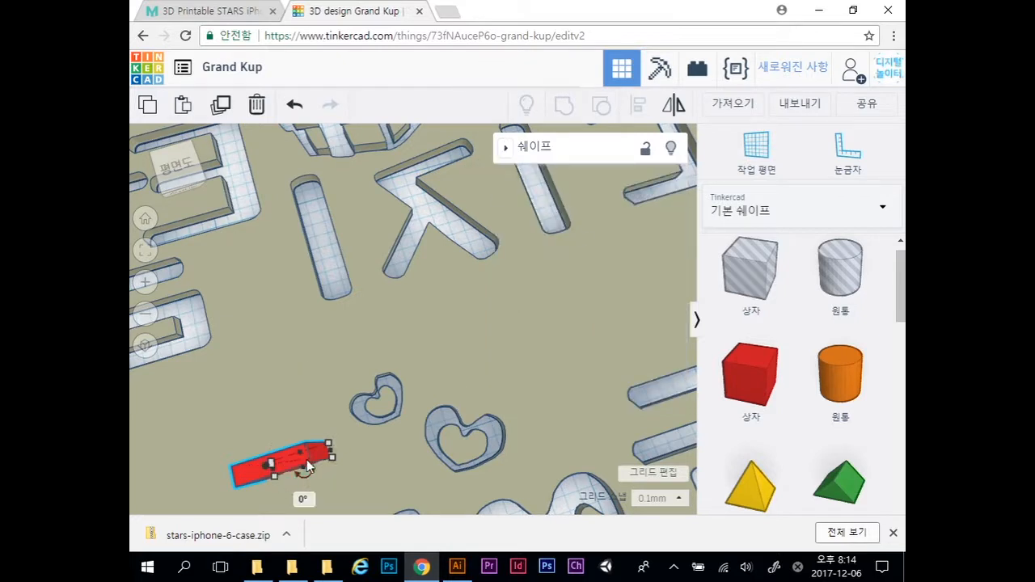
left_click_drag(295, 471, 334, 434)
right_click_drag(333, 435, 311, 444)
mouse_move(321, 476)
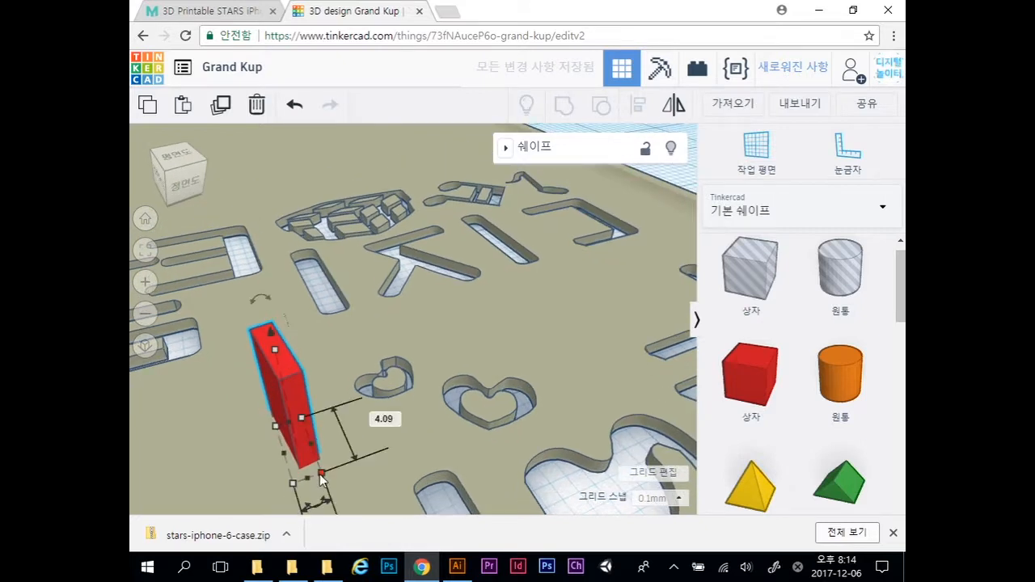
left_click_drag(313, 503, 286, 434)
right_click_drag(409, 428, 386, 474)
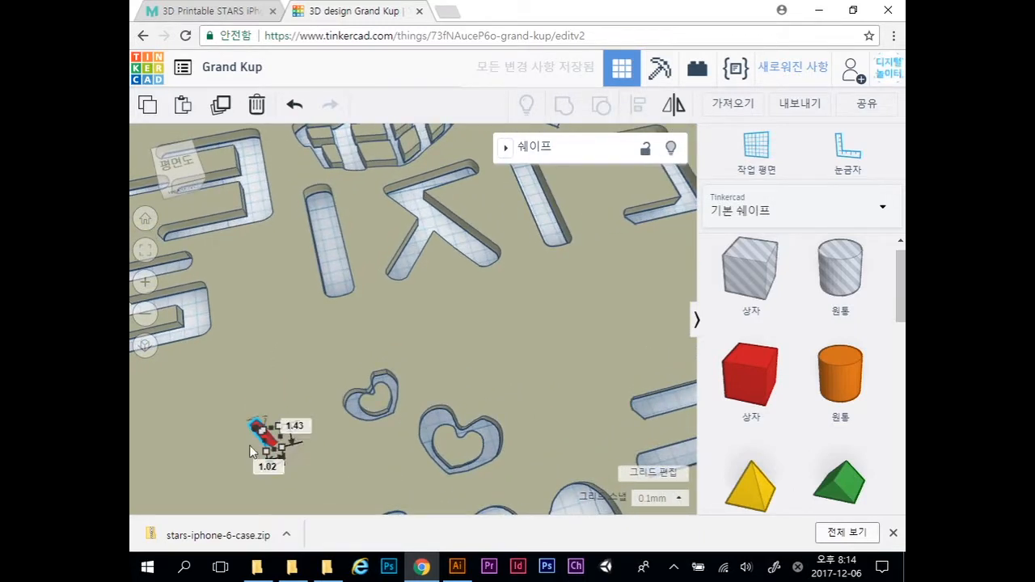
Step: Move the box onto the smaller heart so that it bridges the notch between the case and the loose centre
left_click_drag(259, 424, 299, 429)
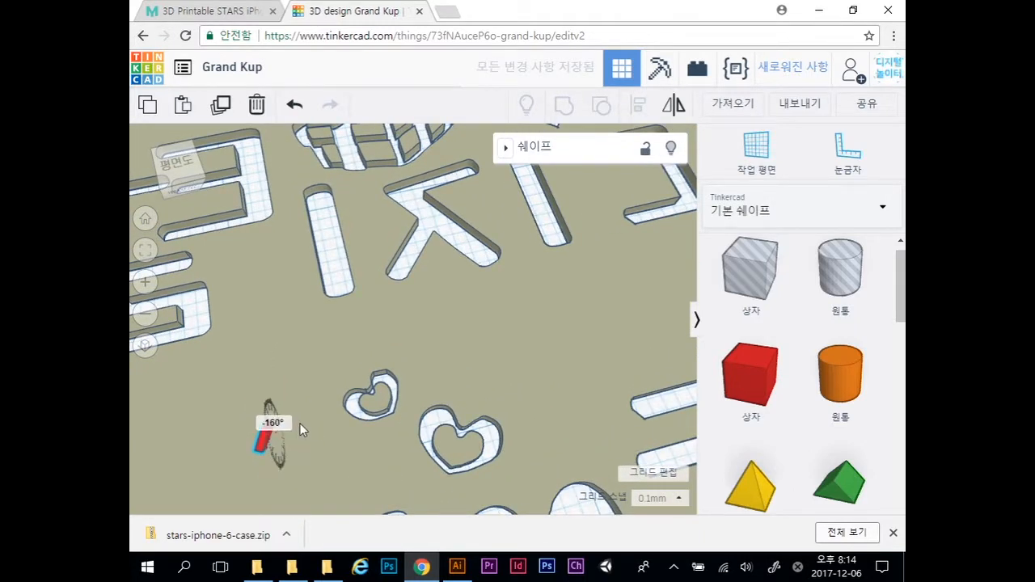
key("ctrl+z")
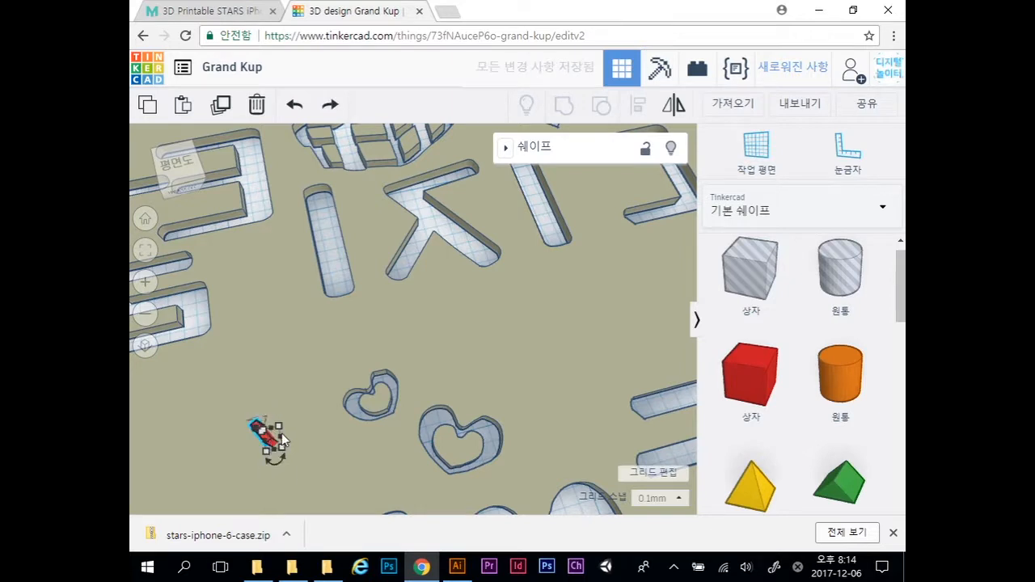
scroll(282, 433, "up", 2)
scroll(280, 437, "up", 1)
middle_click_drag(288, 443, 360, 376)
left_click_drag(277, 391, 462, 315)
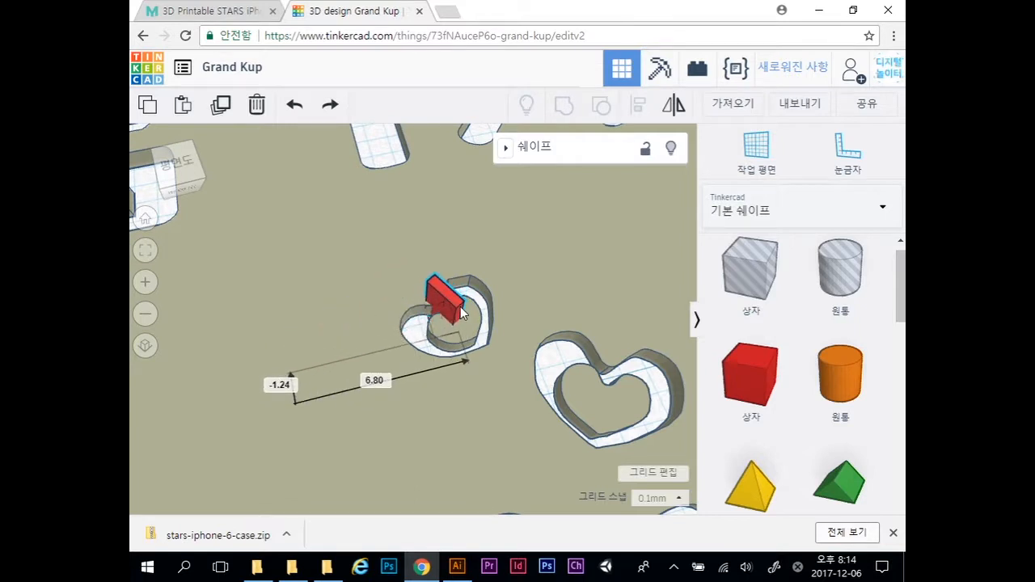
right_click_drag(575, 281, 512, 324)
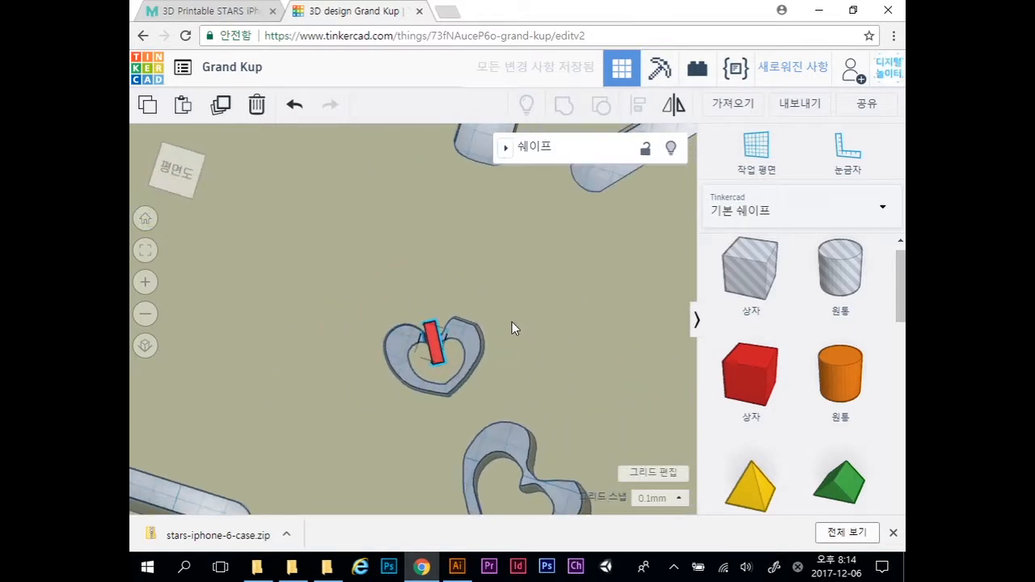
left_click_drag(430, 333, 432, 323)
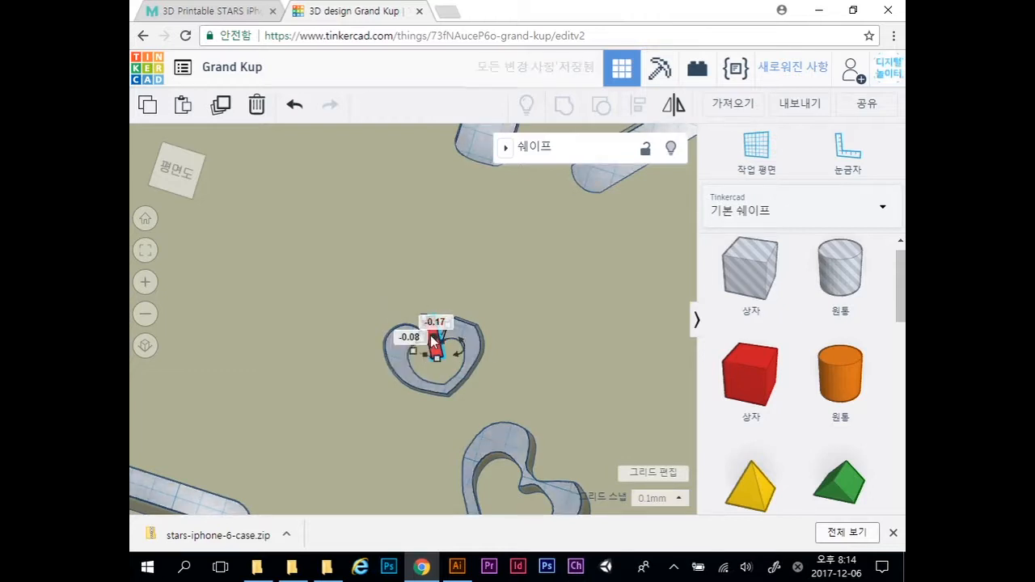
right_click_drag(498, 380, 528, 343)
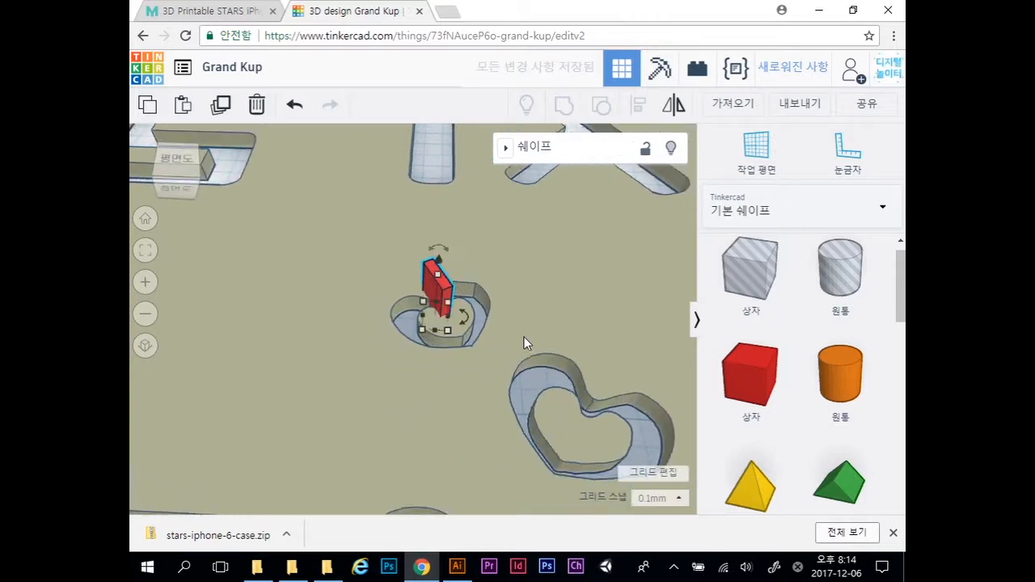
Step: Rotate the bridge box by 3° and slim it to about 0.42 × 0.77 mm at the smaller heart's notch
mouse_move(460, 339)
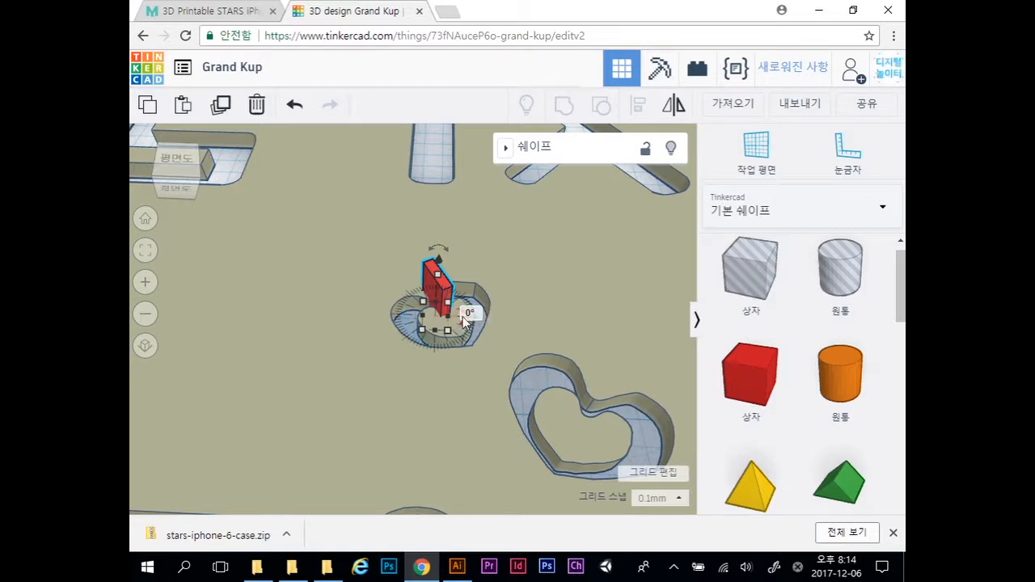
scroll(448, 324, "up", 3)
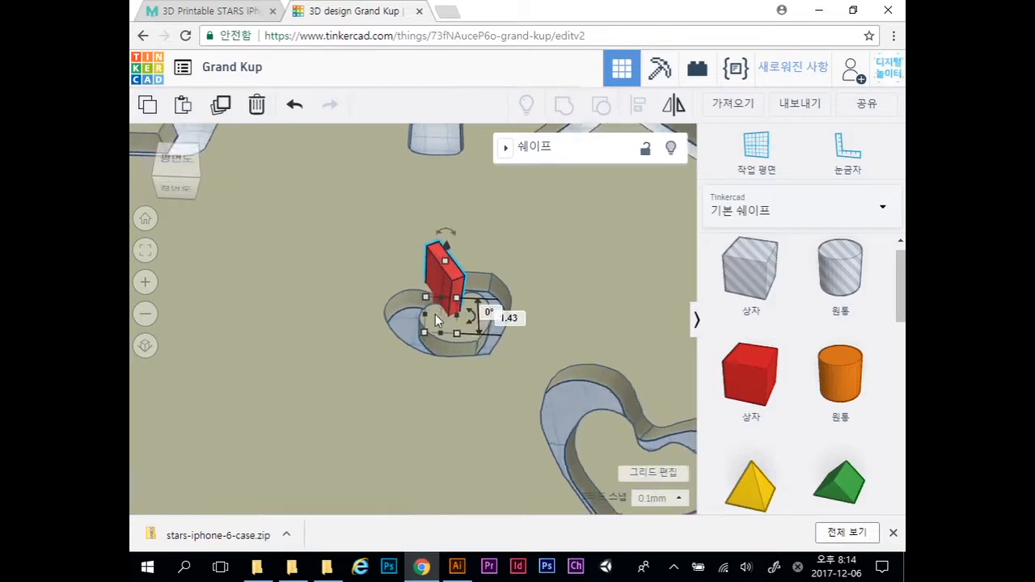
left_click_drag(475, 314, 657, 315)
mouse_move(426, 338)
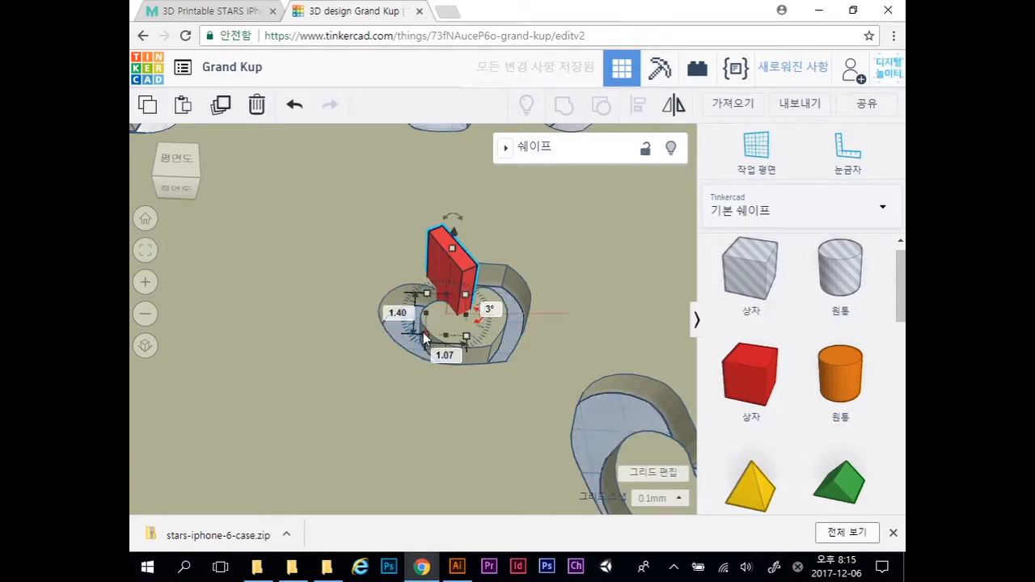
left_click_drag(426, 338, 438, 327)
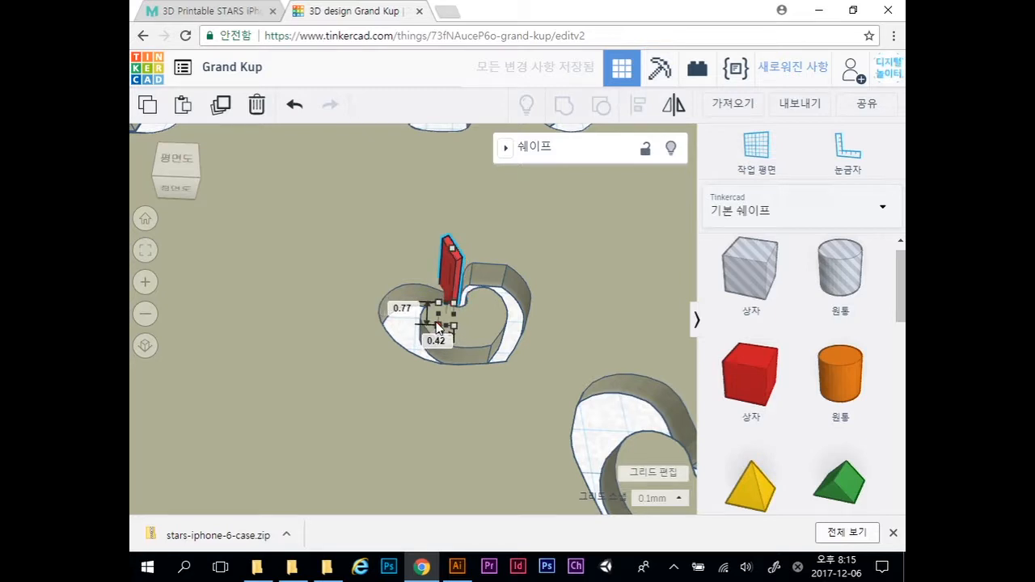
left_click_drag(437, 323, 462, 343)
Step: Copy the bridge box to the larger outlined heart and turn it to span the notch between the case and the loose centre
right_click_drag(540, 301, 464, 409)
right_click_drag(525, 431, 395, 296)
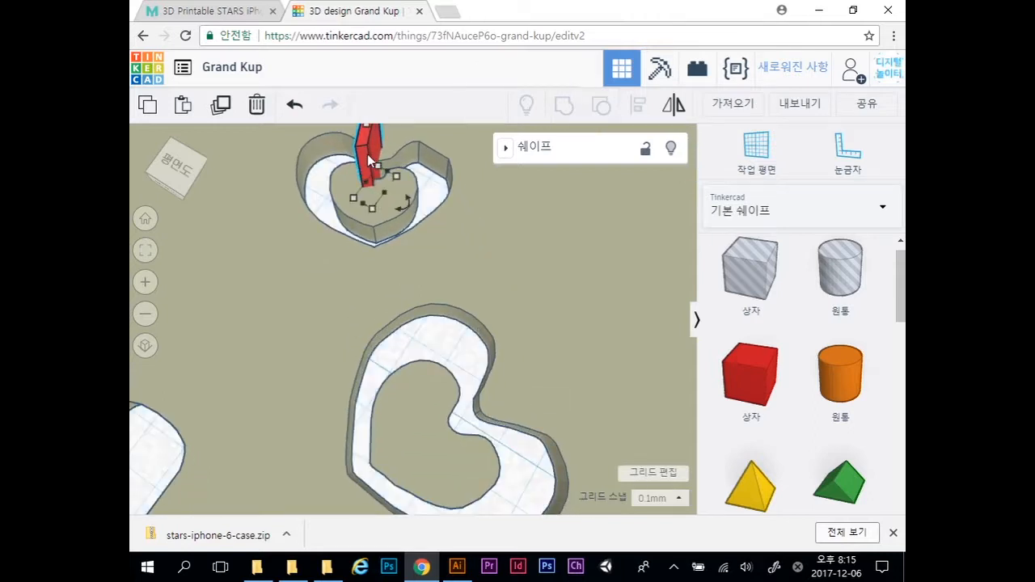
left_click_drag(364, 162, 447, 434)
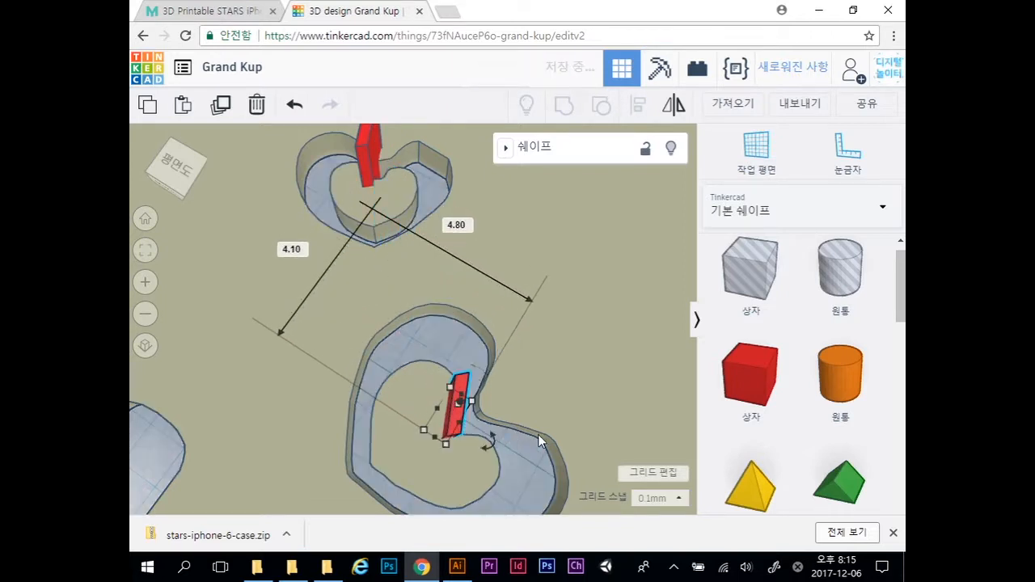
right_click_drag(537, 413, 499, 435)
left_click_drag(425, 463, 351, 506)
left_click_drag(400, 415, 421, 426)
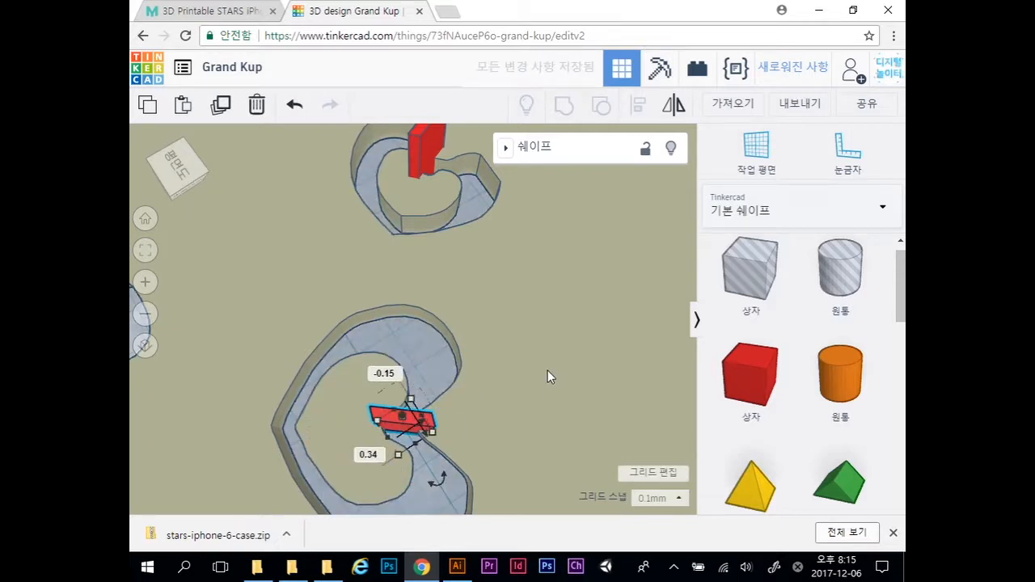
Step: Copy the bridge box to the big filled heart and stretch it to about 2.54 × 0.27 mm, joining the loose curved piece to the case
scroll(547, 372, "down", 8)
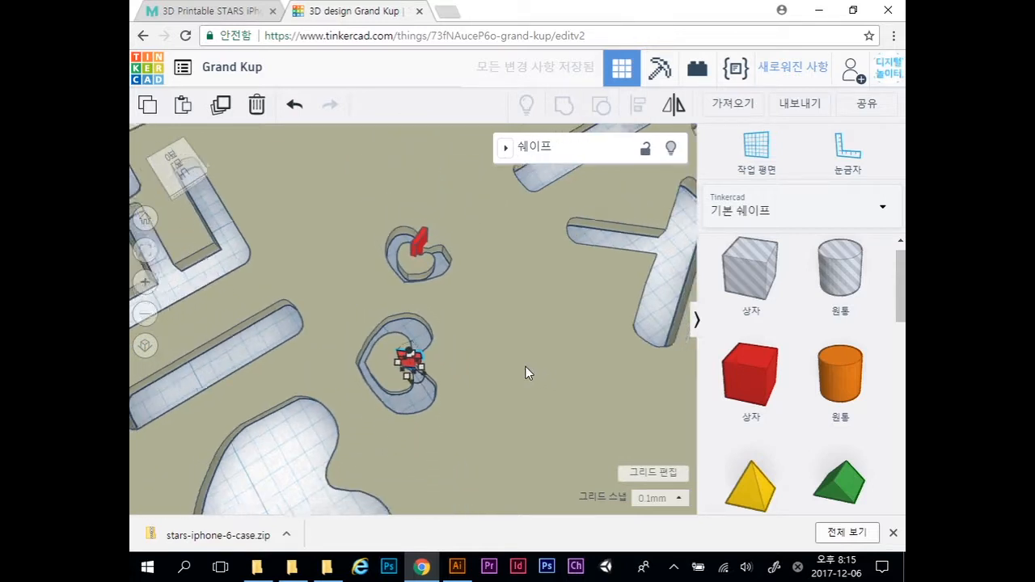
scroll(370, 474, "up", 3)
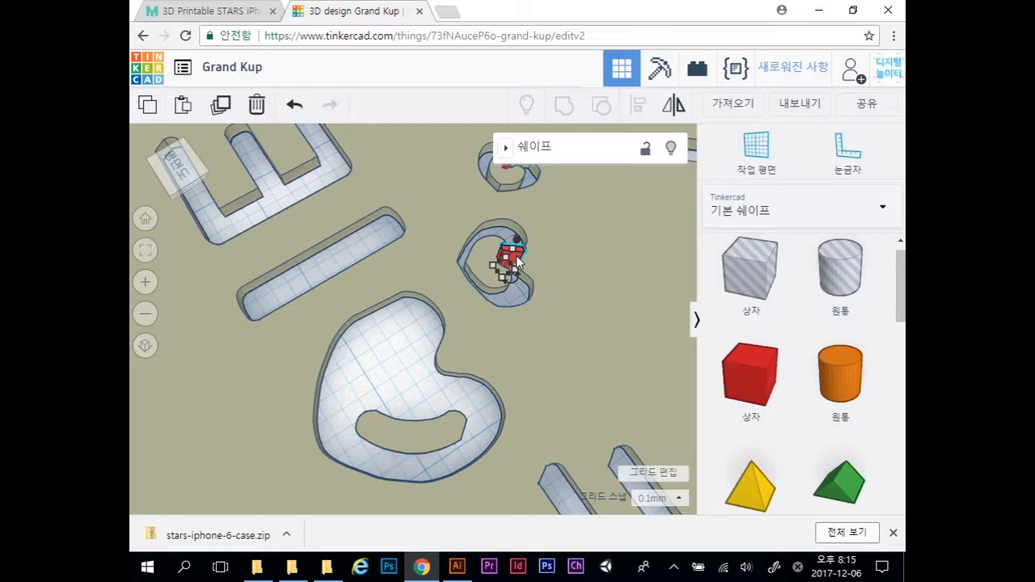
mouse_move(515, 264)
left_mouse_down()
mouse_move(425, 453)
mouse_move(472, 449)
mouse_move(464, 445)
mouse_move(506, 480)
mouse_move(498, 522)
mouse_move(430, 529)
mouse_move(445, 524)
left_mouse_up()
left_click_drag(465, 457, 477, 481)
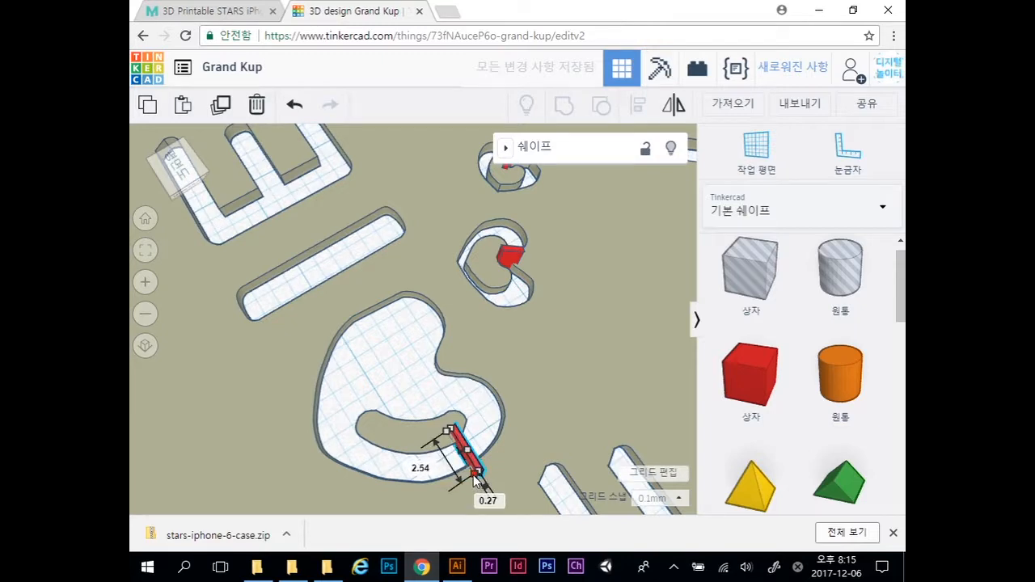
Step: Select the phone case together with all the small bridge boxes and group them into one shape
left_click(567, 350)
right_click_drag(579, 362, 590, 335)
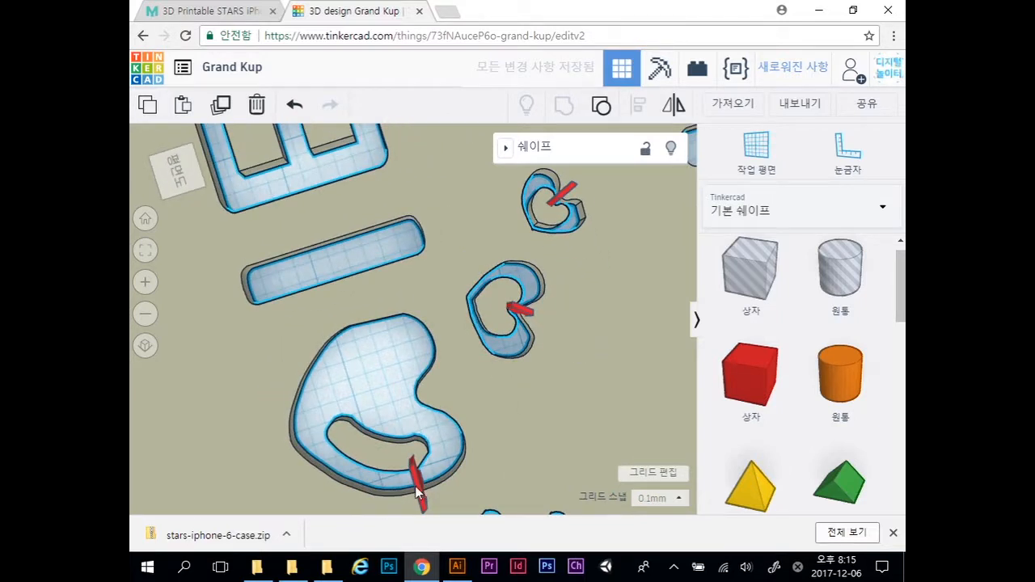
scroll(582, 316, "down", 5)
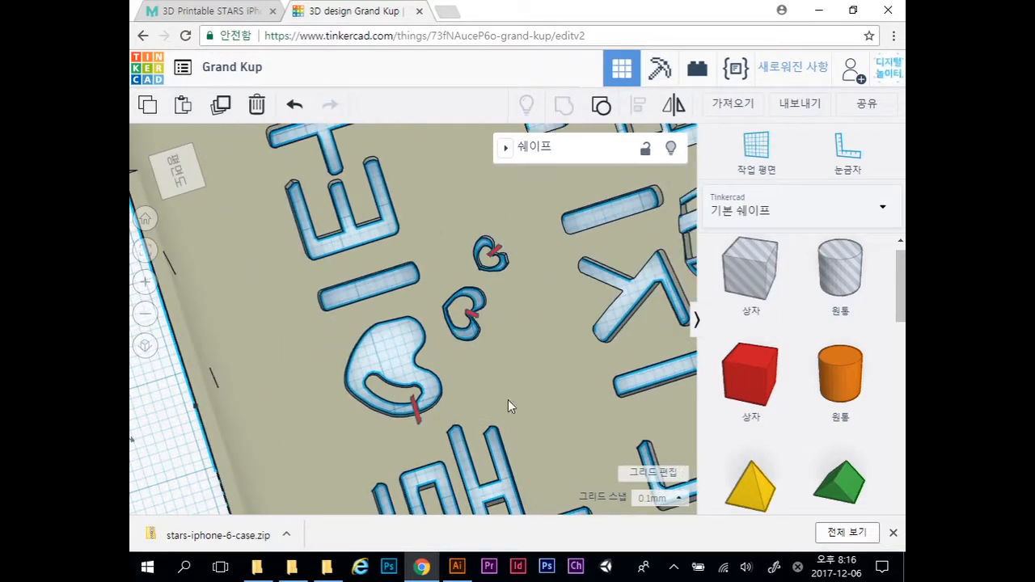
right_click_drag(466, 429, 421, 270)
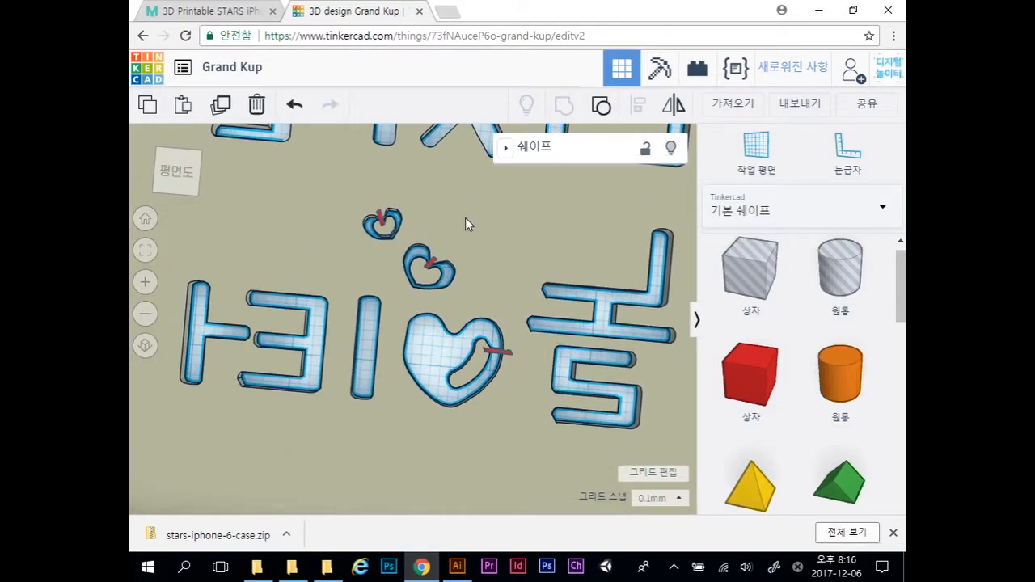
right_click_drag(458, 204, 458, 243)
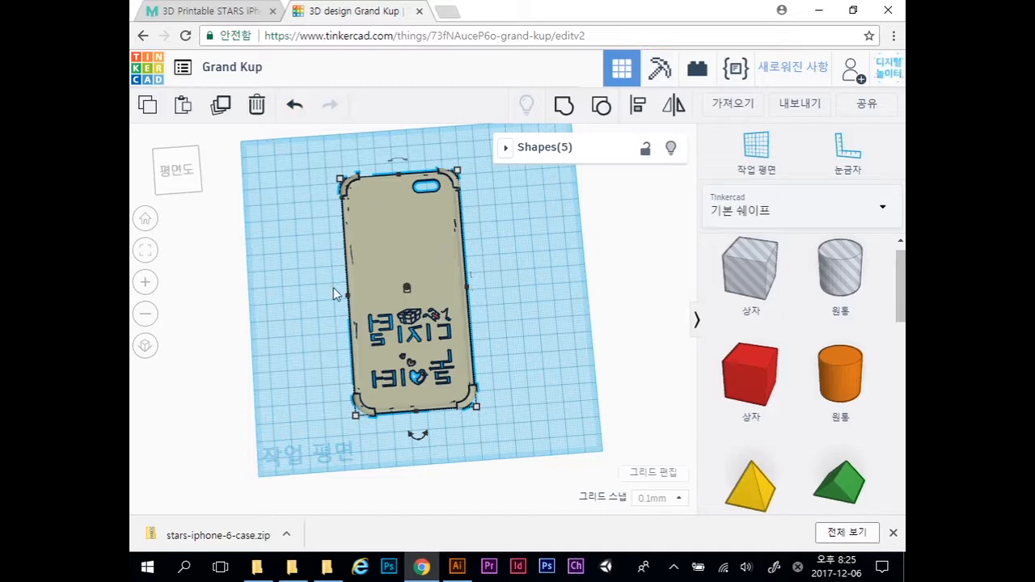
left_click_drag(296, 185, 520, 478)
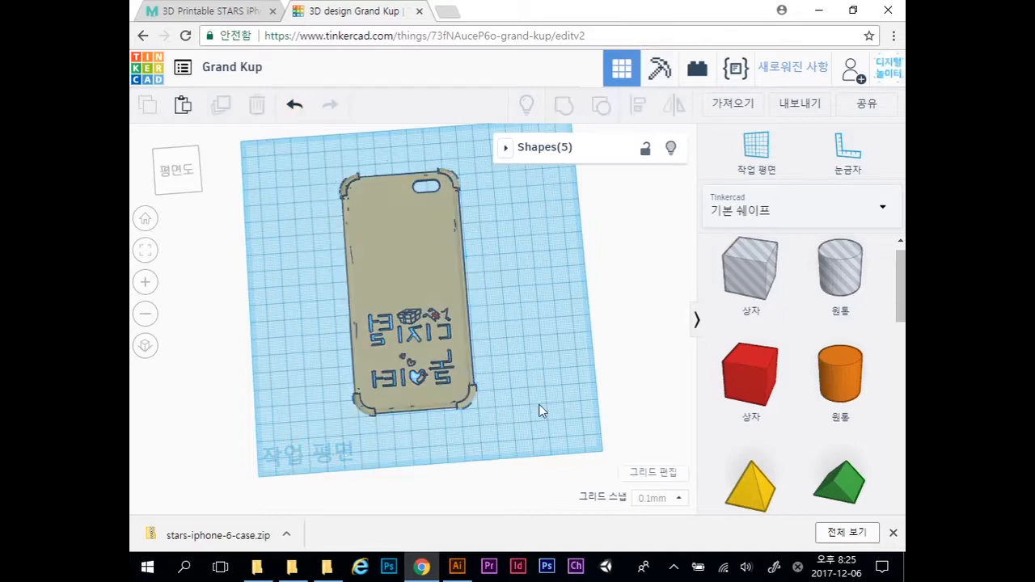
left_click_drag(297, 177, 455, 355)
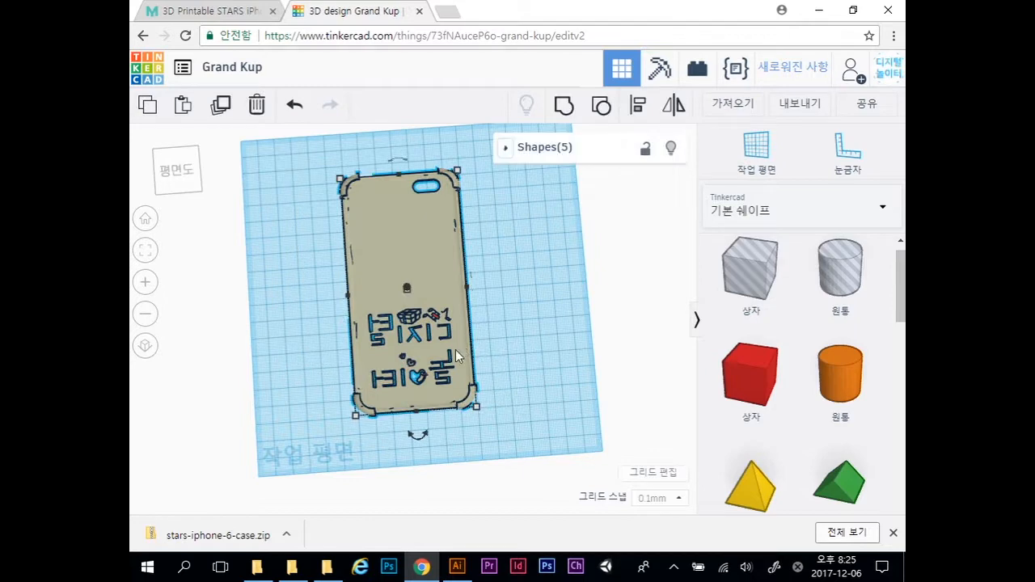
left_click(559, 106)
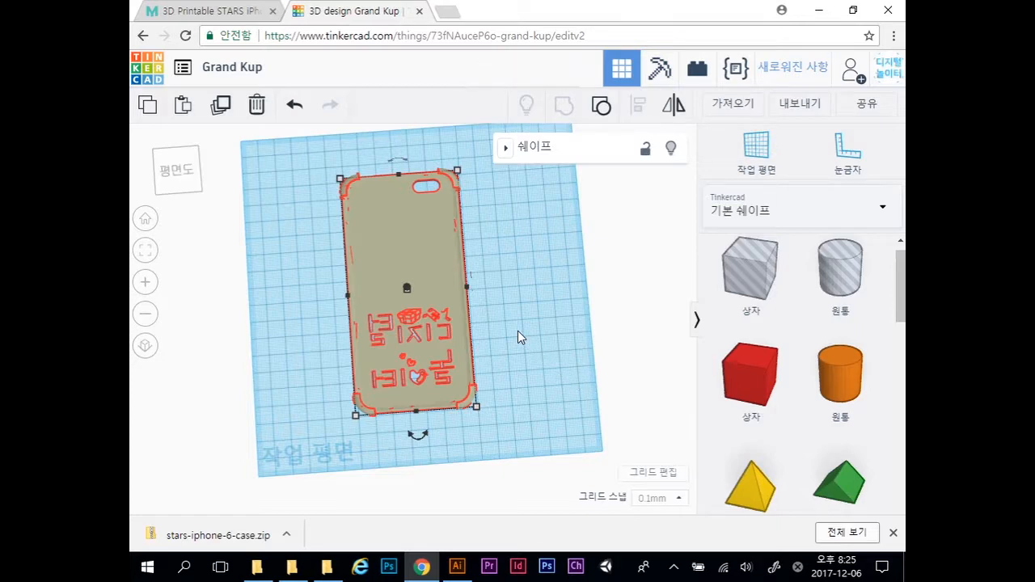
right_click_drag(521, 392, 545, 411)
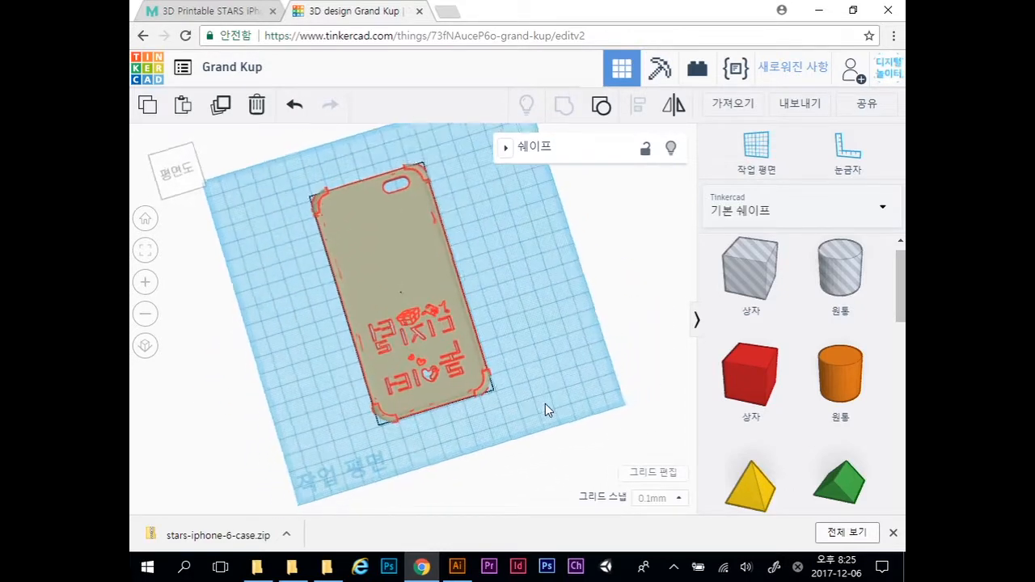
Step: Export the selected grouped case as an STL file and put away the USB drive window
left_click(804, 107)
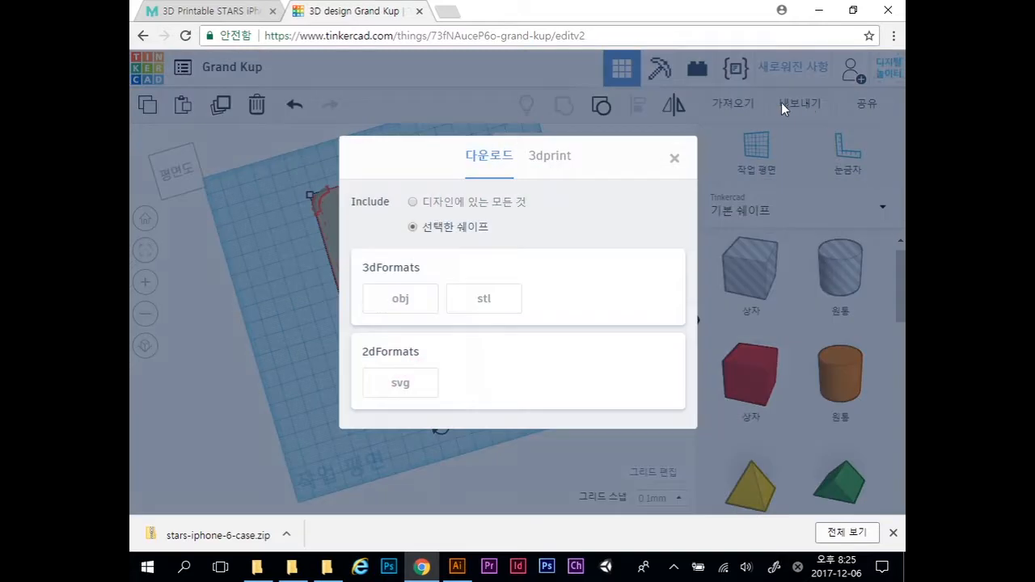
left_click(490, 299)
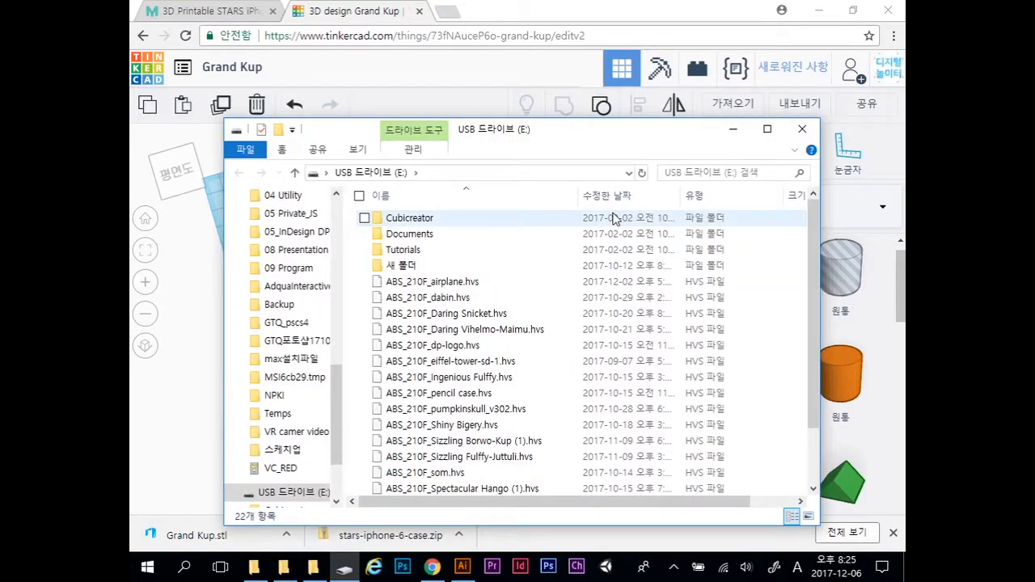
left_click(732, 133)
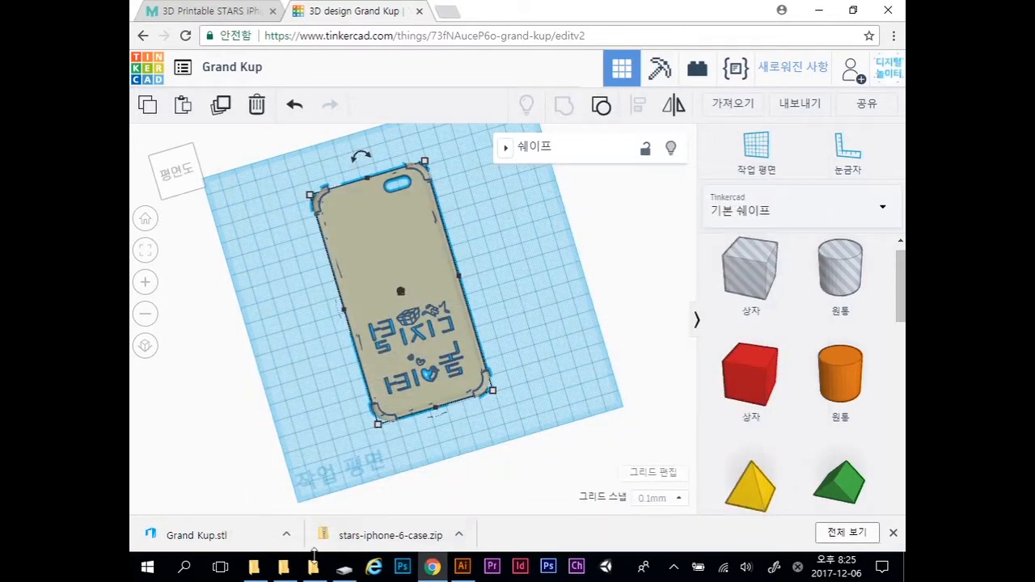
Step: Rename the design to iPhone6Case and export the selected case again as an STL file
left_click(224, 66)
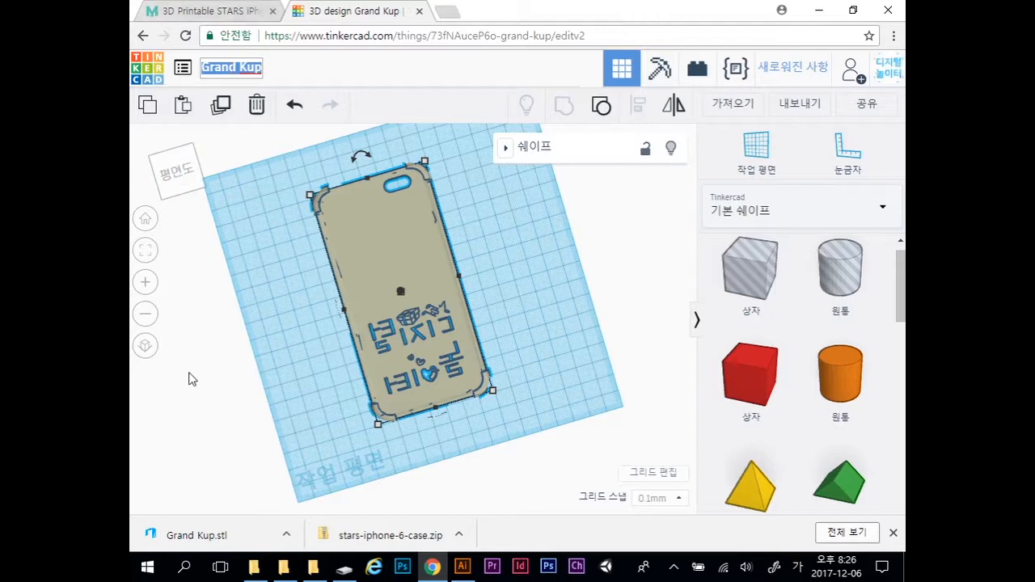
type("ㅑ")
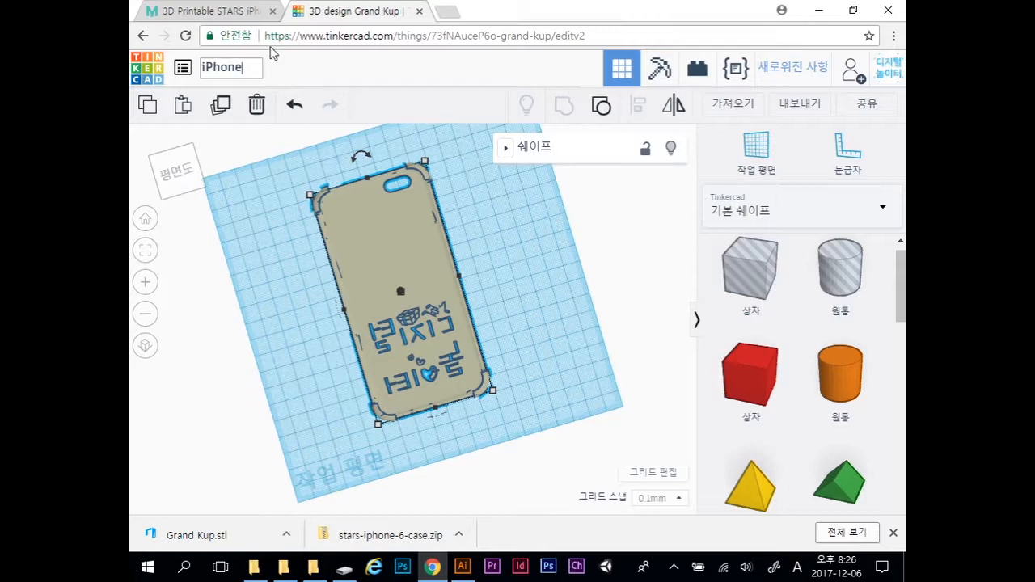
type("Phone6Case")
key("Return")
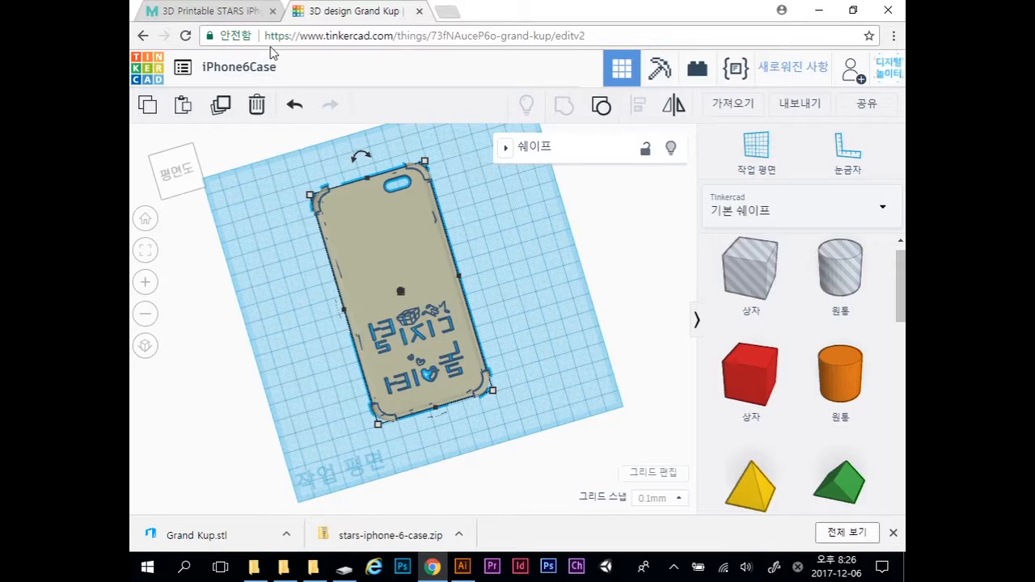
left_click(797, 102)
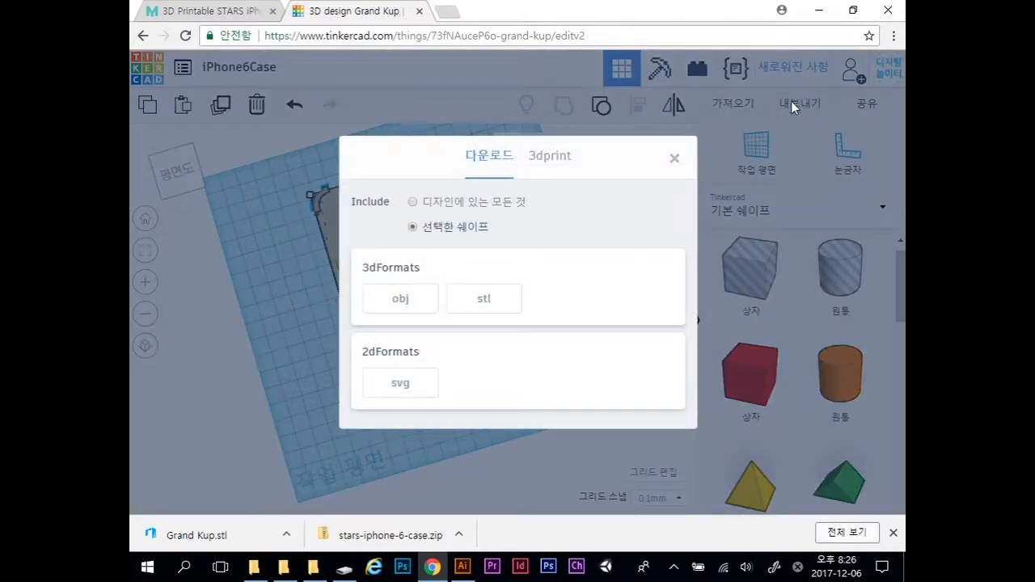
left_click(492, 300)
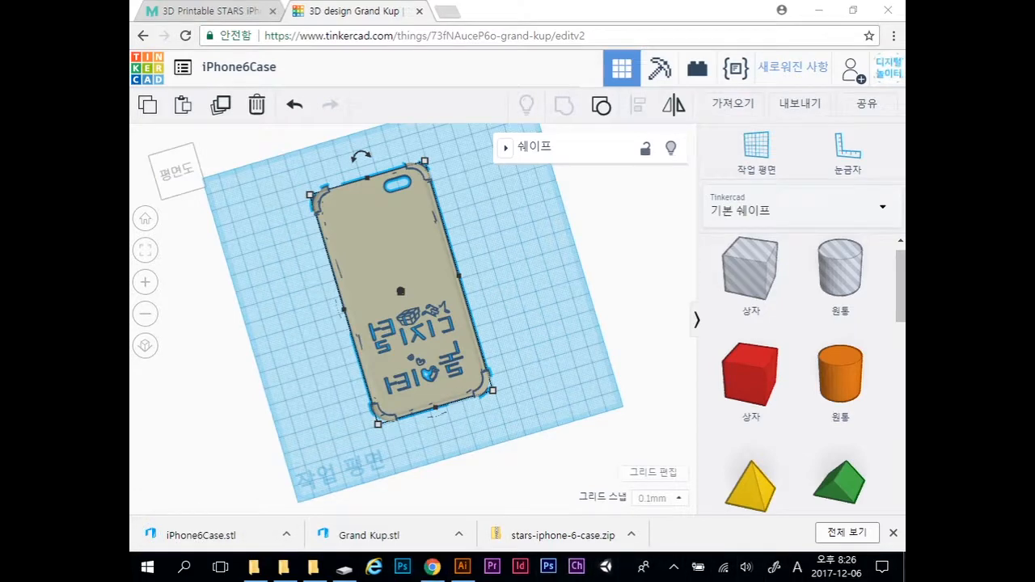
Step: Put the browser away and launch Cubicreator2.5 R3 from the desktop
left_click(433, 566)
left_click(160, 413)
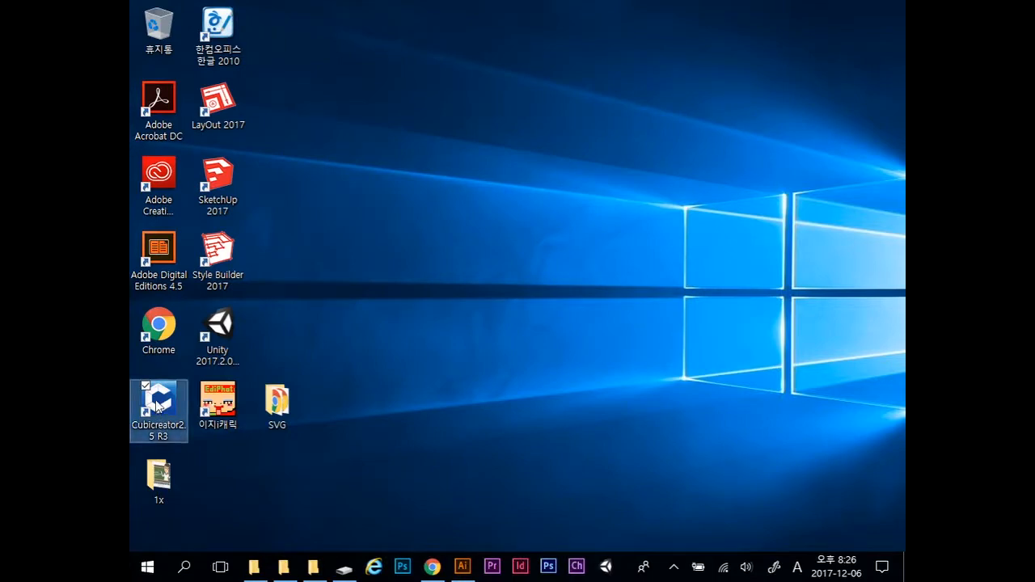
double_click(157, 407)
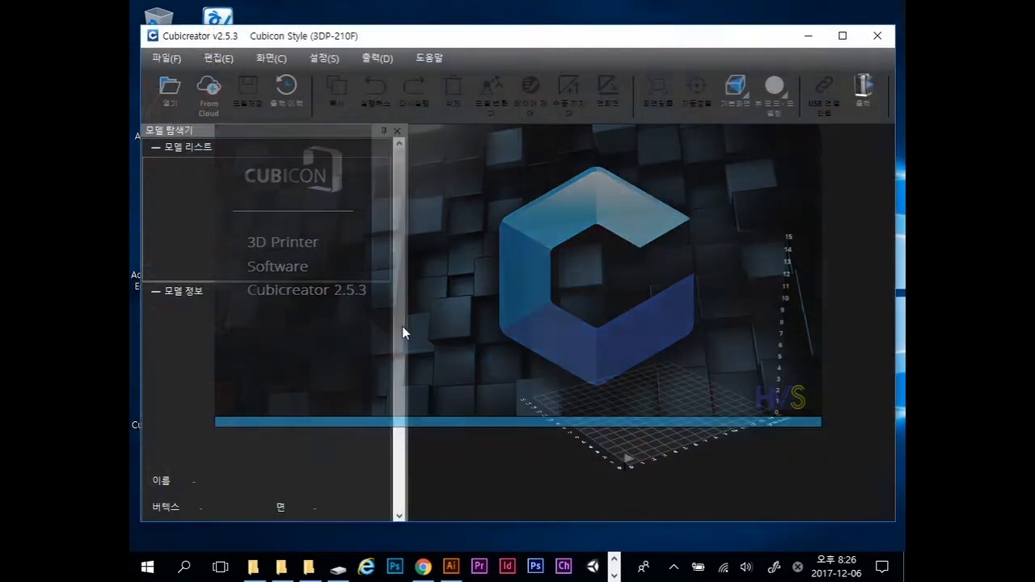
Step: Load the iPhone6Case STL file from the Downloads folder onto the Cubicreator build plate
left_click(253, 566)
left_click(335, 113)
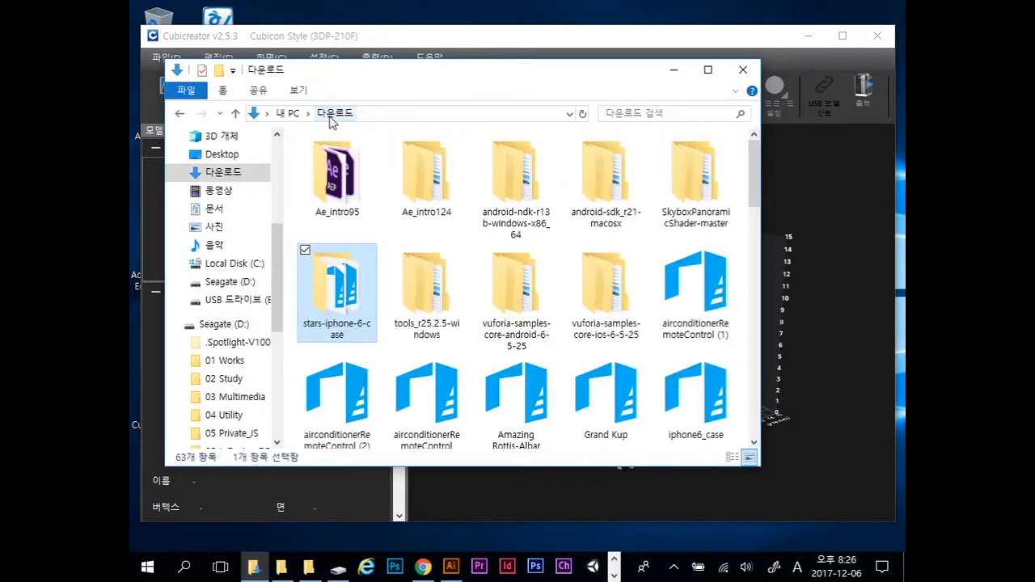
left_click(717, 404)
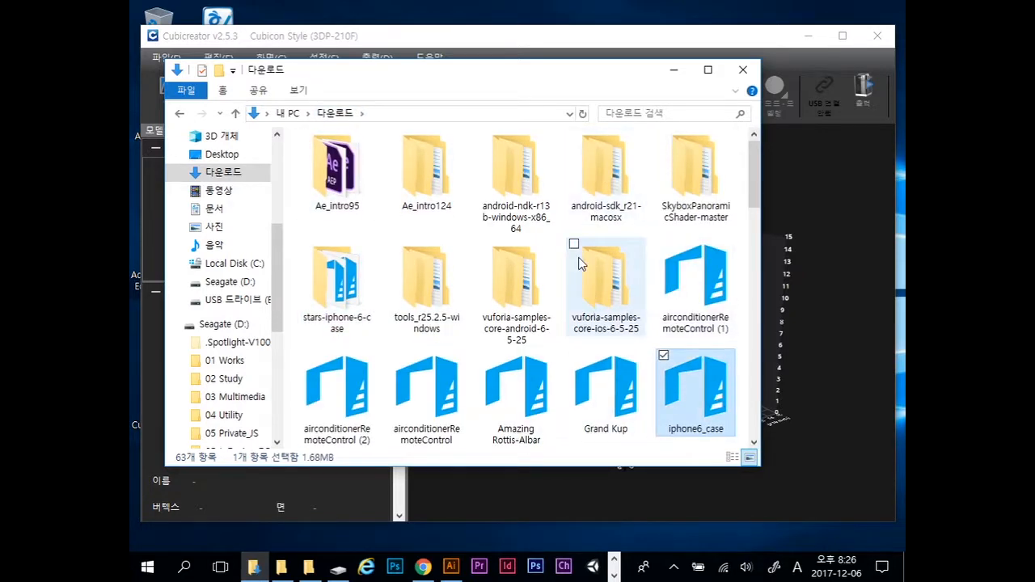
scroll(578, 257, "down", 1)
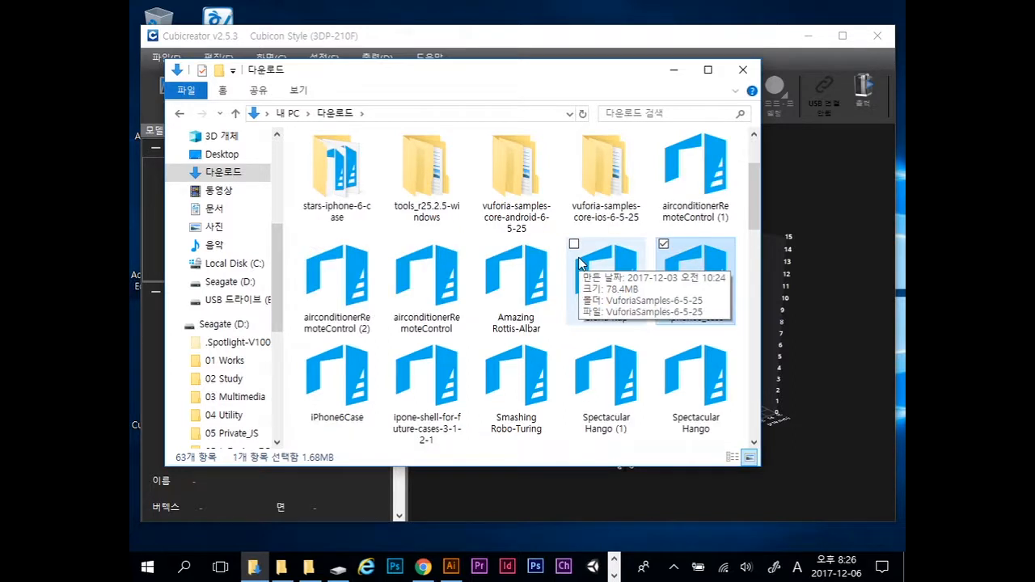
left_click(331, 376)
left_click_drag(489, 83, 408, 71)
left_click_drag(260, 374, 717, 386)
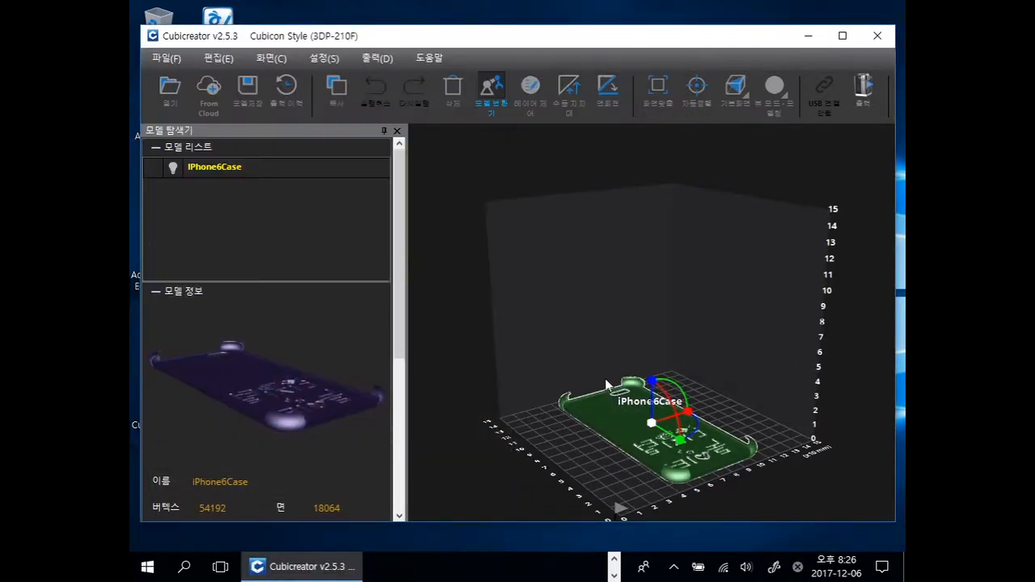
Step: Examine the case's sliced print path in the output path view, then return to the modelling view
left_click_drag(591, 457, 500, 502)
left_click_drag(573, 401, 603, 466)
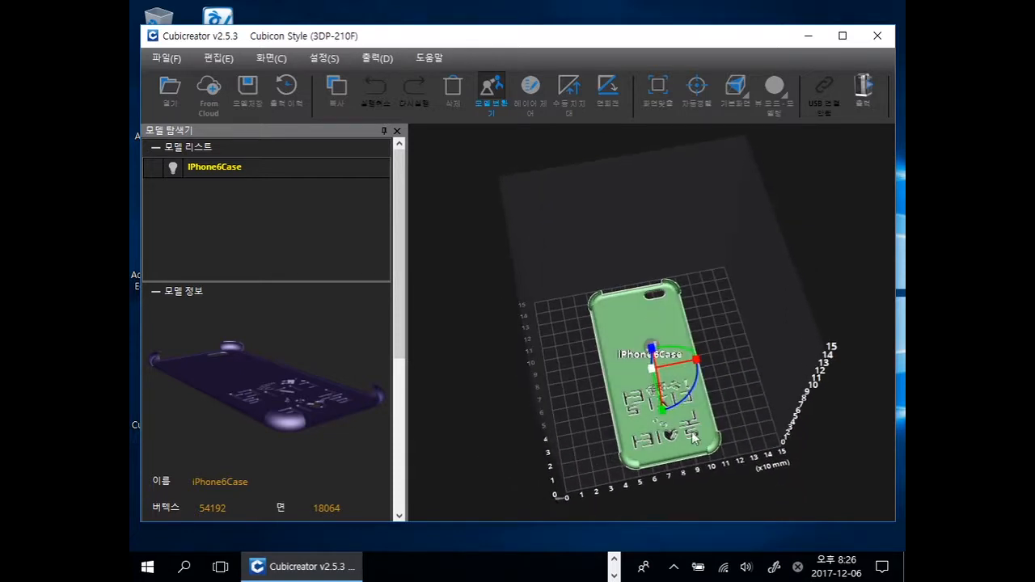
left_click(774, 86)
left_click(799, 232)
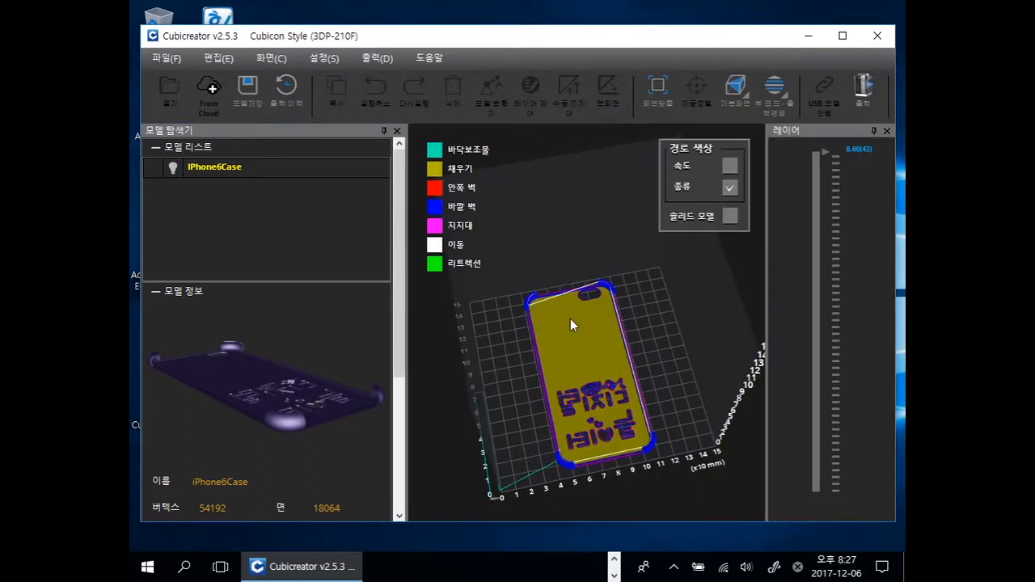
left_click_drag(570, 324, 588, 388)
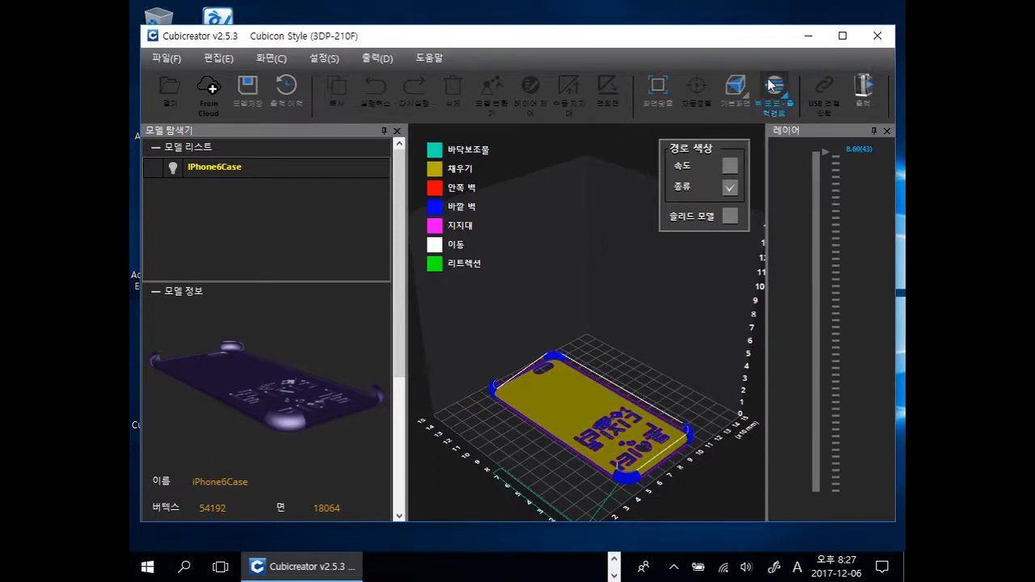
left_click(762, 138)
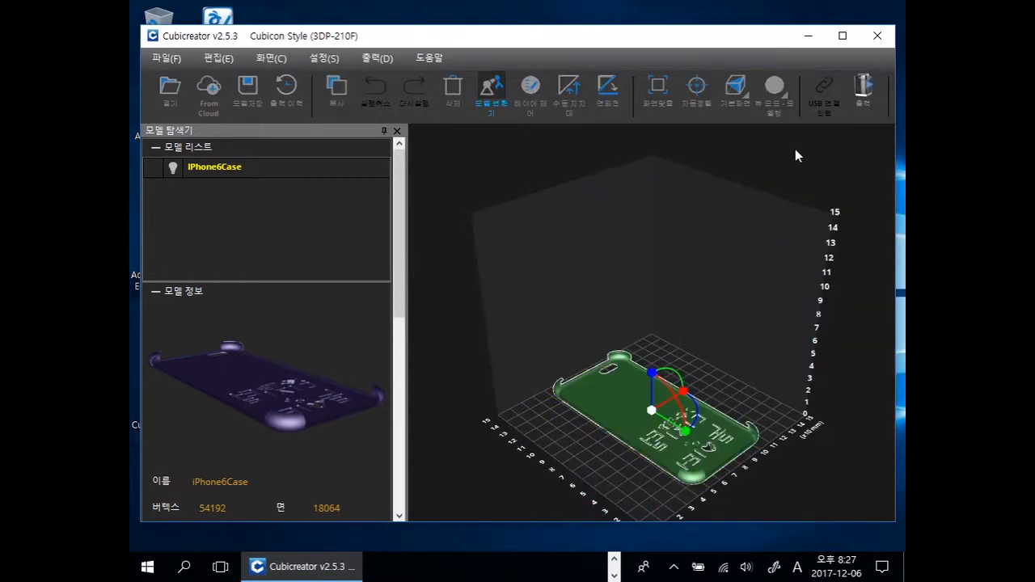
Step: Check the basic and detailed ABS print settings and save the G-code as ABS_210F_iPhone6Case on the USB drive (E:)
left_click(863, 85)
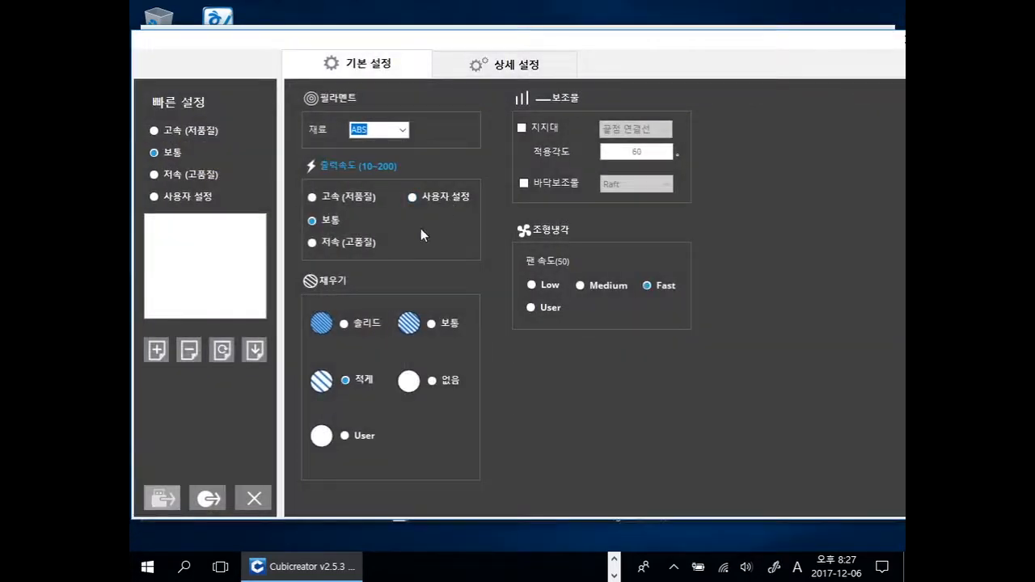
left_click(221, 349)
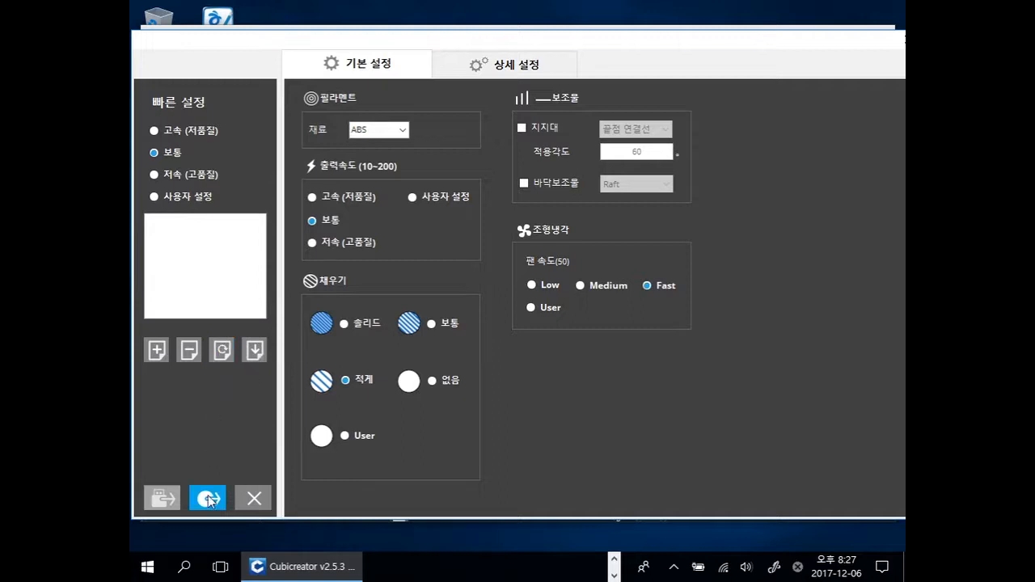
left_click(478, 67)
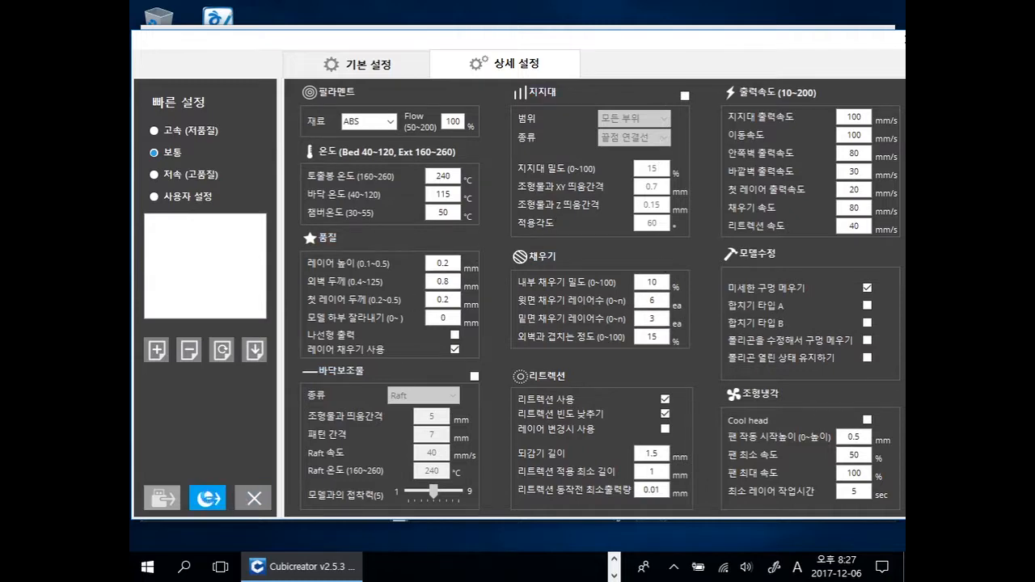
left_click(207, 498)
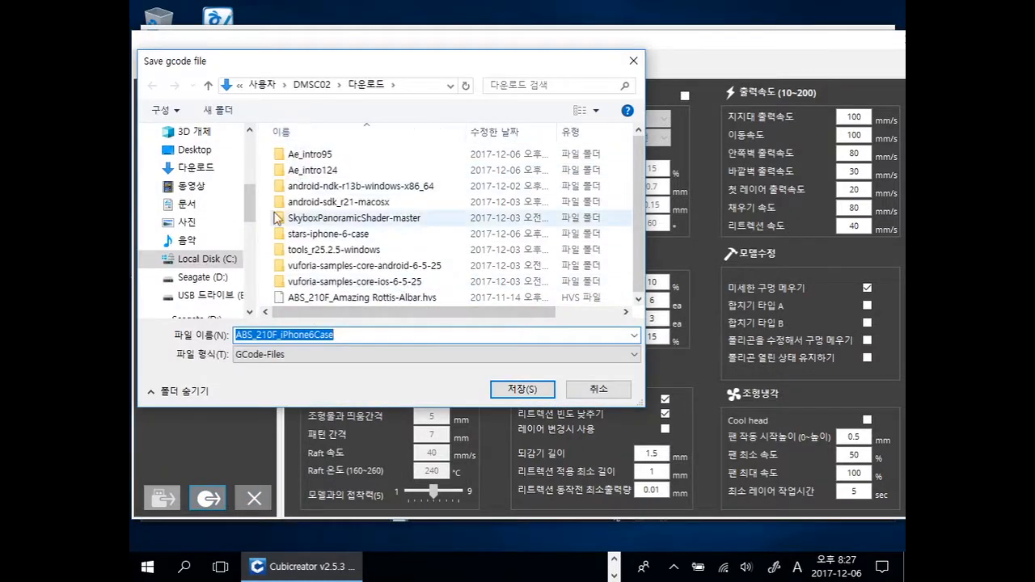
left_click(210, 295)
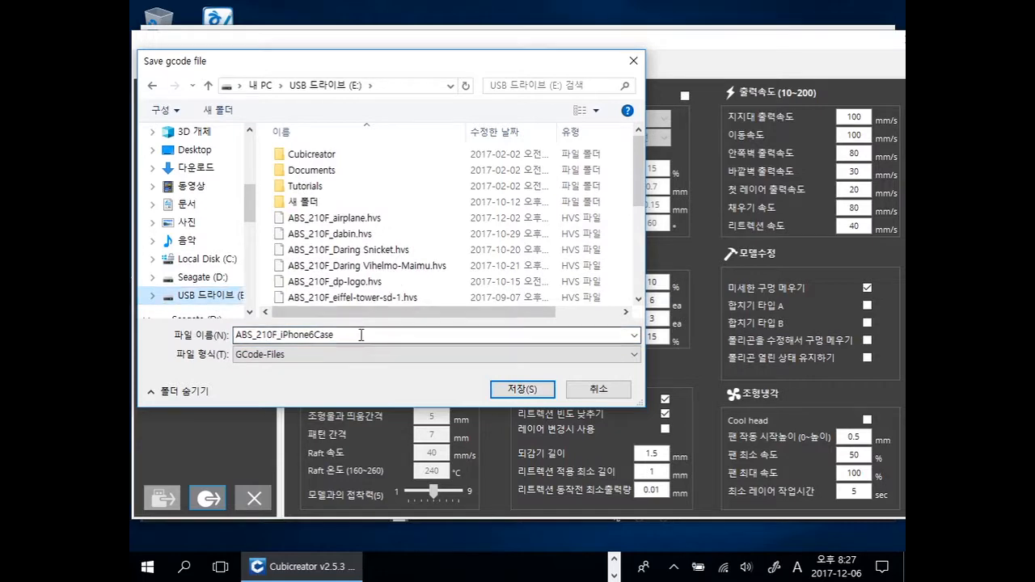
left_click(515, 390)
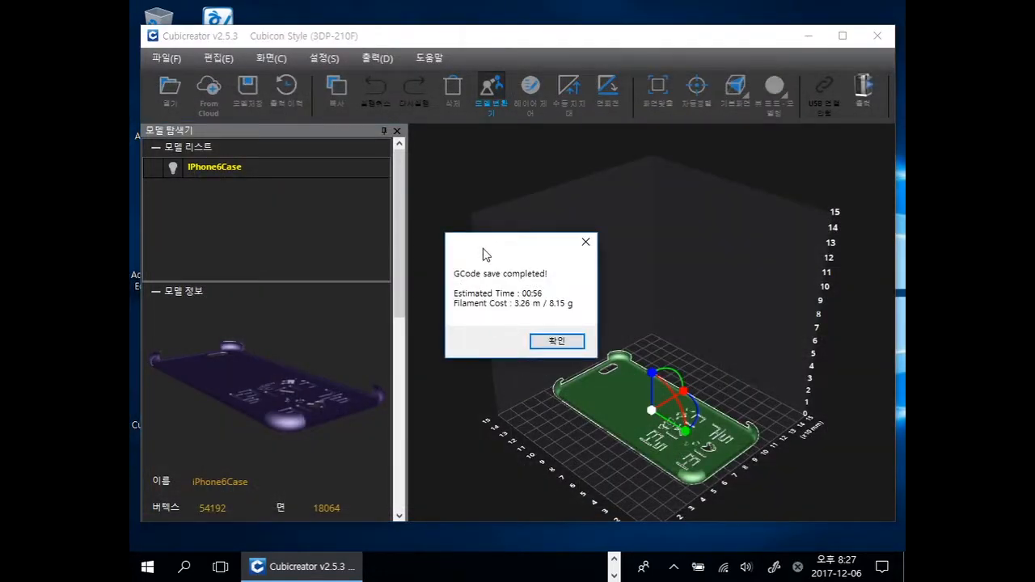
left_click(555, 343)
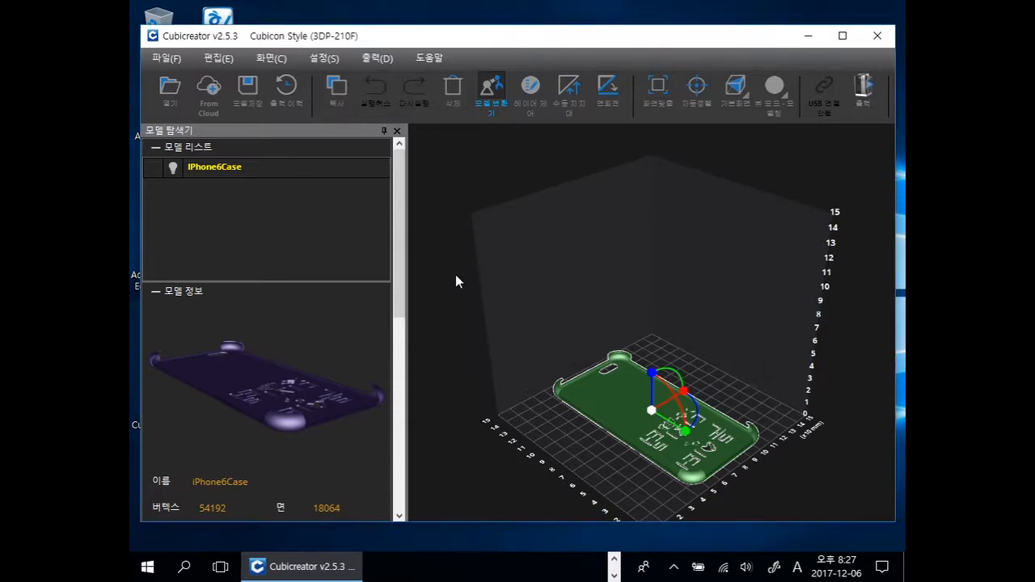